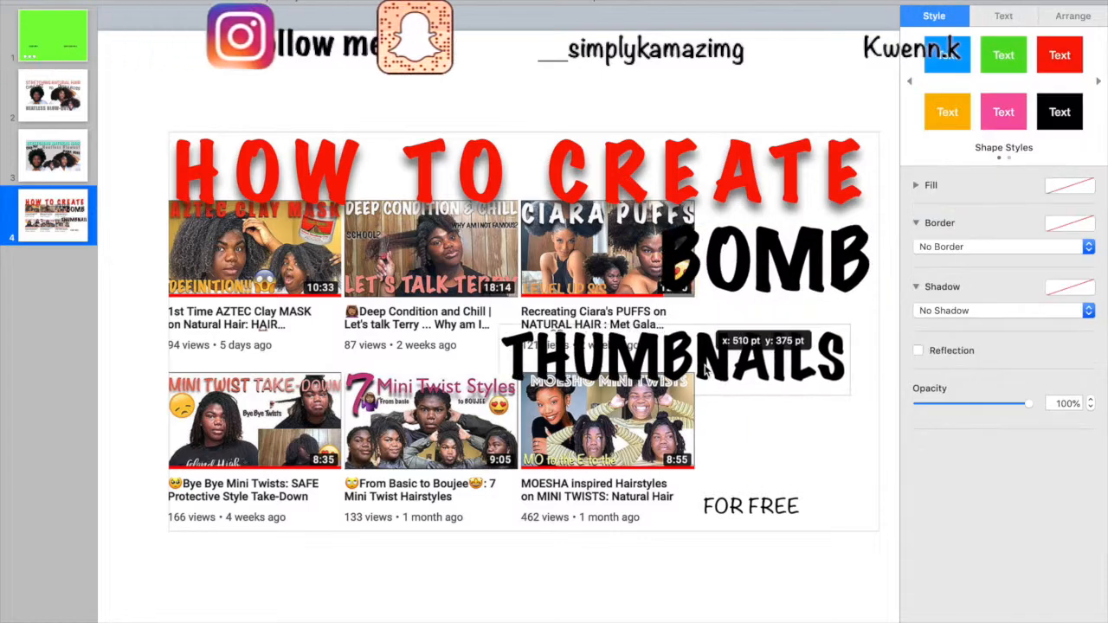
double_click(772, 263)
left_click(1091, 192)
triple_click(752, 504)
key("super+z")
key("super+z")
key("super+z")
key("super+z")
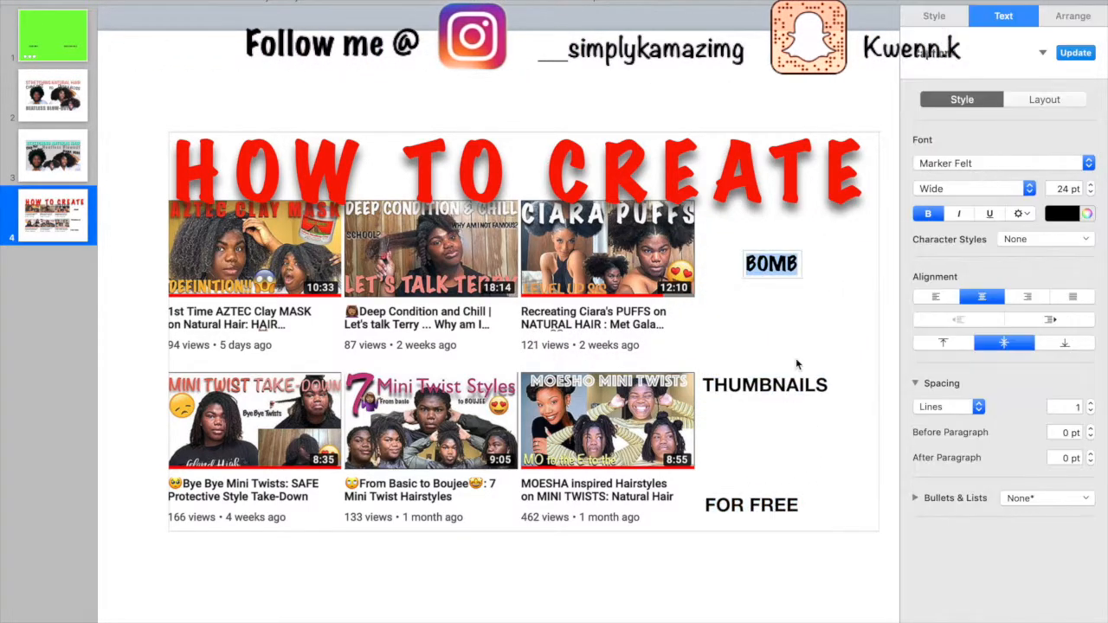
left_click_drag(941, 385, 924, 384)
left_click(1004, 311)
left_click(961, 343)
left_click_drag(997, 389, 920, 389)
left_click(1061, 452)
left_click(1004, 15)
left_click(1062, 214)
left_click(1061, 308)
left_click(934, 16)
left_click(1062, 455)
left_click(1004, 15)
left_click(1021, 214)
left_click(1079, 272)
left_click_drag(775, 173, 769, 164)
left_click(1091, 186)
left_click(935, 15)
left_click(1004, 16)
double_click(534, 164)
left_click(1004, 162)
left_click(601, 177)
type("MAKE")
left_click_drag(534, 166, 395, 150)
left_click_drag(752, 505, 499, 332)
left_click_drag(765, 385, 666, 159)
key("BackSpace")
key("BackSpace")
key("BackSpace")
key("BackSpace")
key("BackSpace")
mouse_move(771, 265)
left_mouse_down()
mouse_move(557, 168)
mouse_move(474, 344)
left_mouse_up()
key("BackSpace")
key("BackSpace")
key("BackSpace")
key("BackSpace")
key("BackSpace")
key("BackSpace")
key("BackSpace")
key("BackSpace")
key("BackSpace")
key("BackSpace")
key("BackSpace")
key("BackSpace")
key("BackSpace")
key("BackSpace")
key("BackSpace")
key("BackSpace")
key("BackSpace")
key("BackSpace")
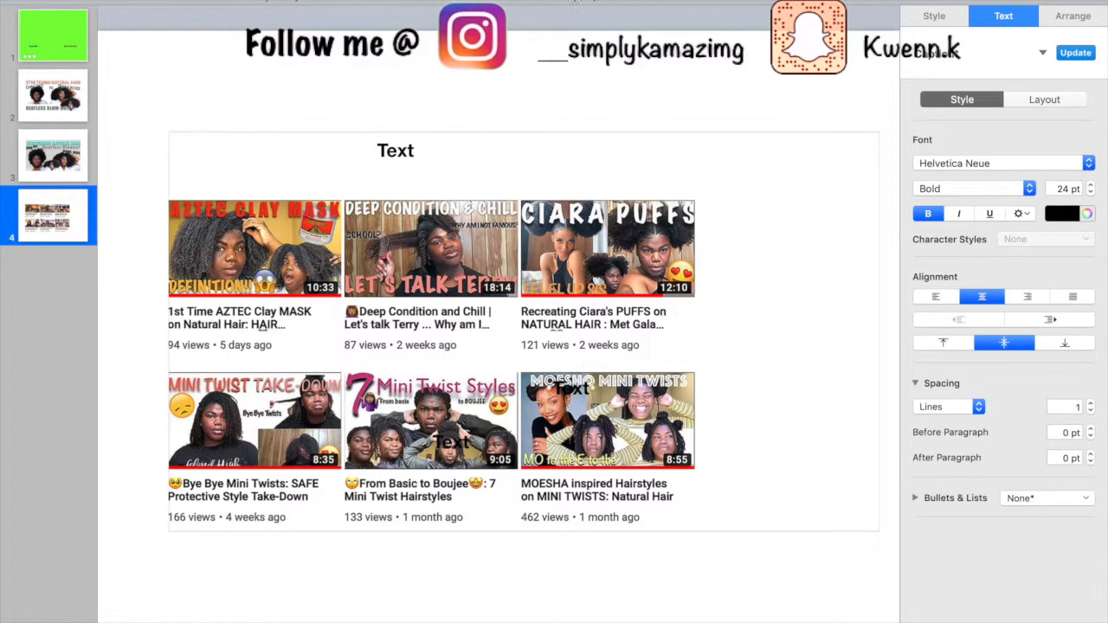
key("Delete")
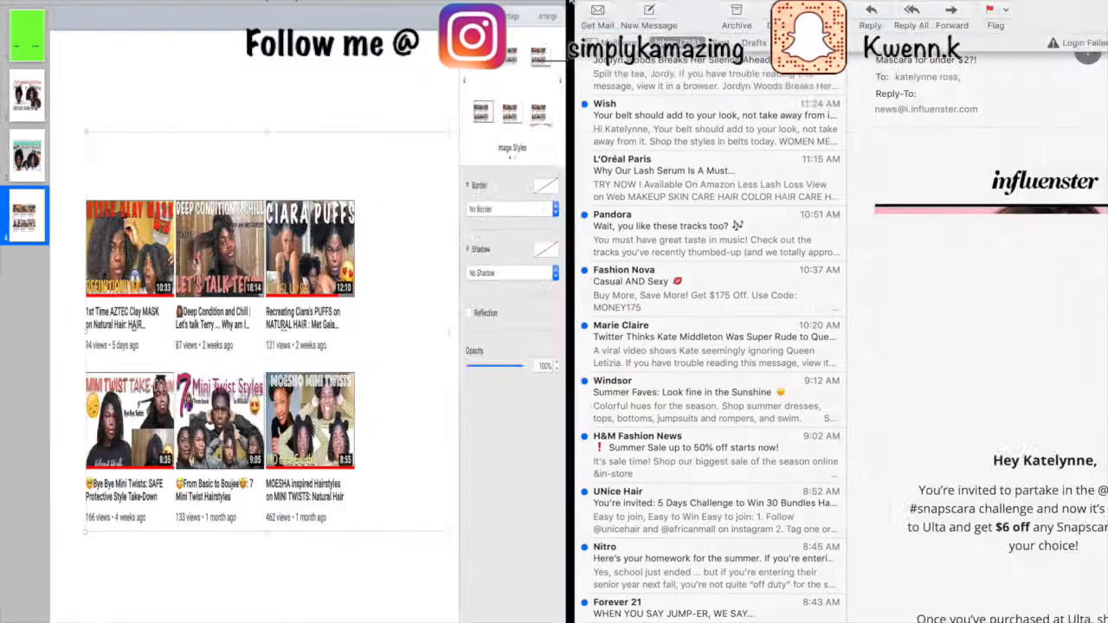
left_click(421, 148)
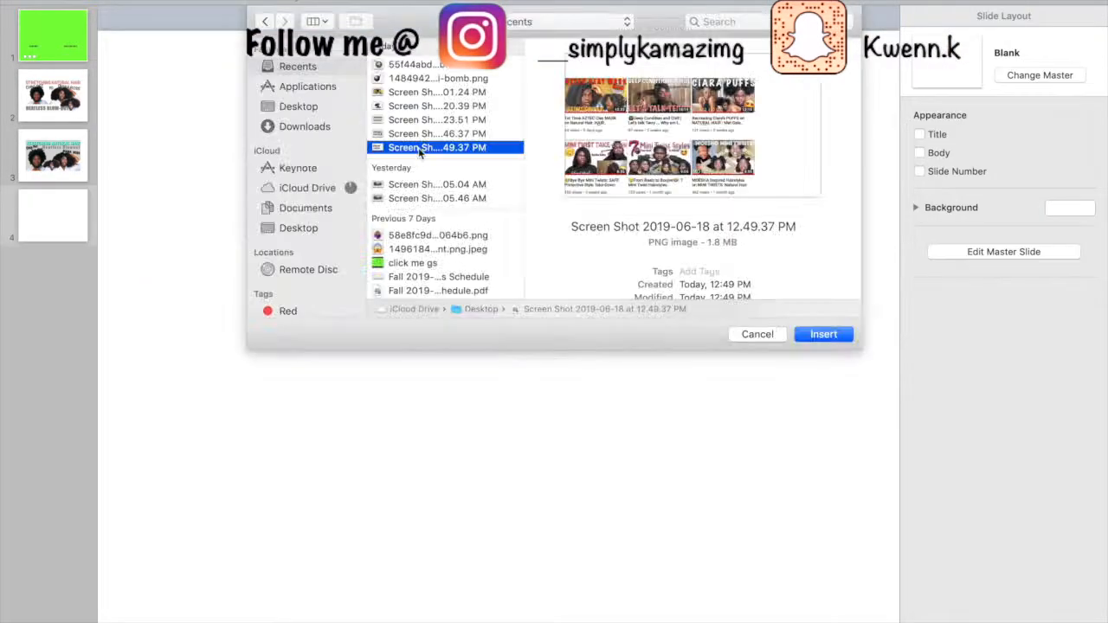
key("Escape")
key("Delete")
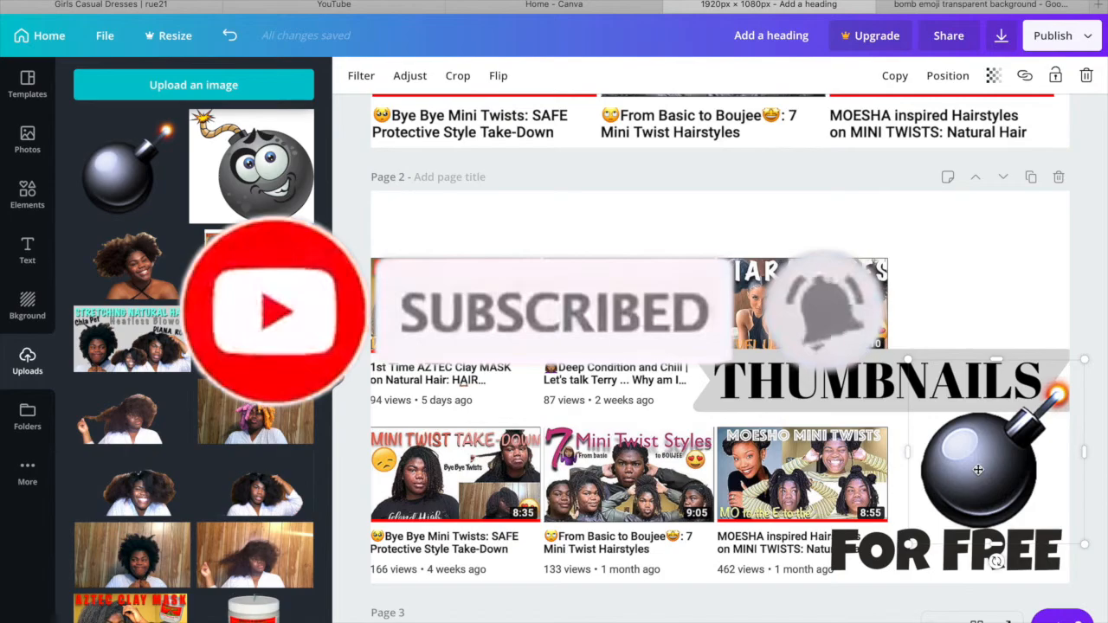
type("BOMBHOW TO MAKE")
- Capture a screenshot of just the thumbnail page in the Canva design
left_click(1031, 161)
mouse_move(1105, 271)
left_mouse_down()
mouse_move(1104, 227)
mouse_move(1105, 250)
left_mouse_up()
left_click(1062, 36)
left_click(1002, 35)
key("super+shift+4")
left_click_drag(371, 190, 1069, 584)
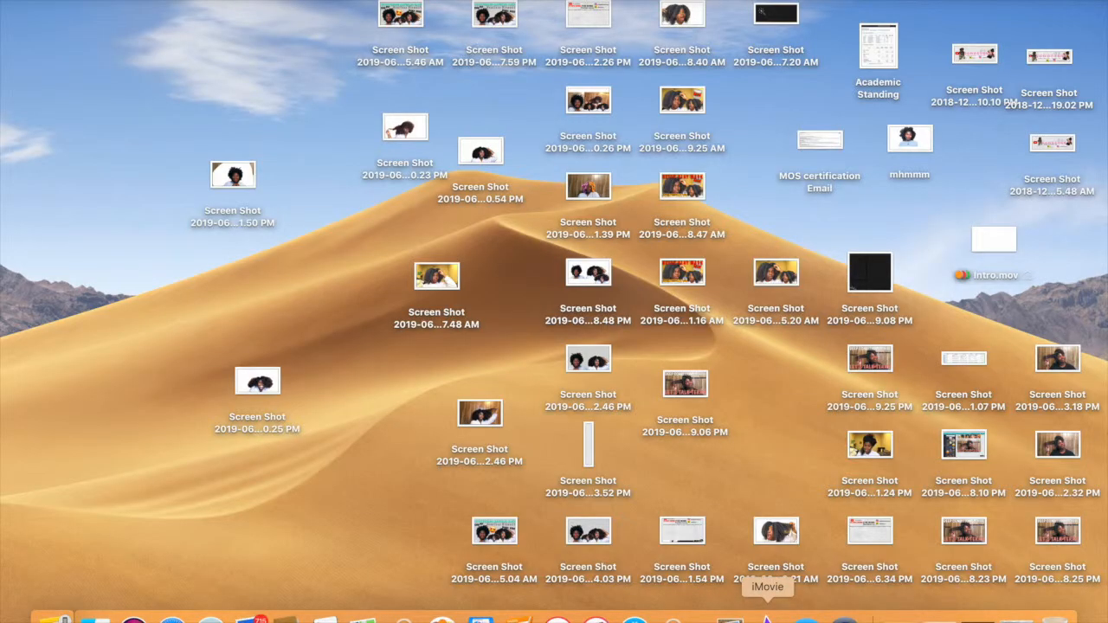
- Switch to iMovie, return to the project overview and open the Ciara project
left_click(767, 617)
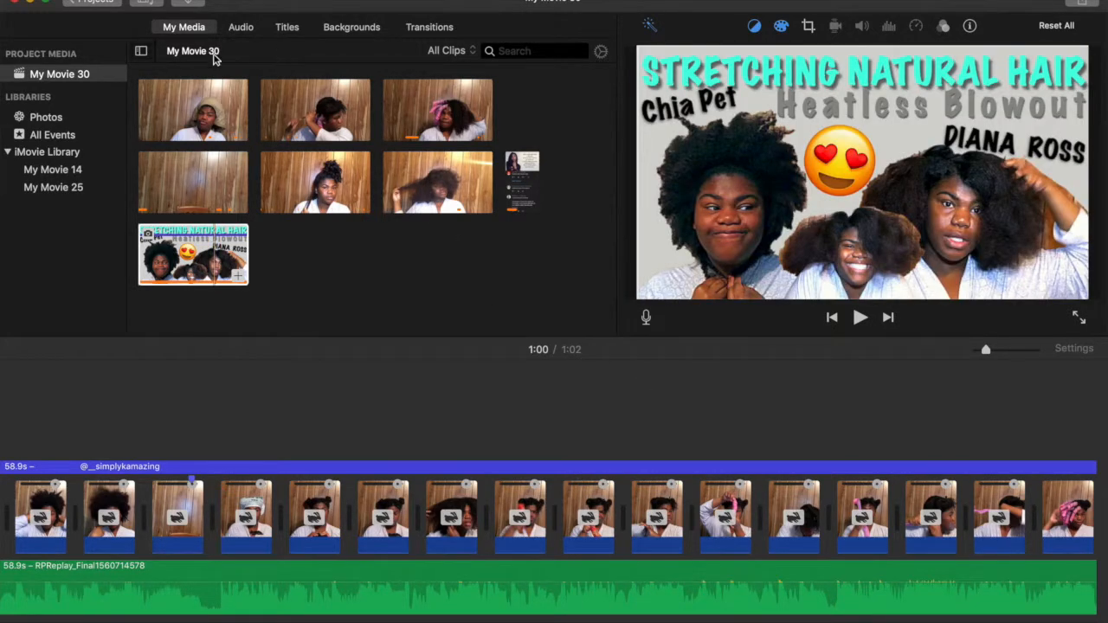
left_click(92, 4)
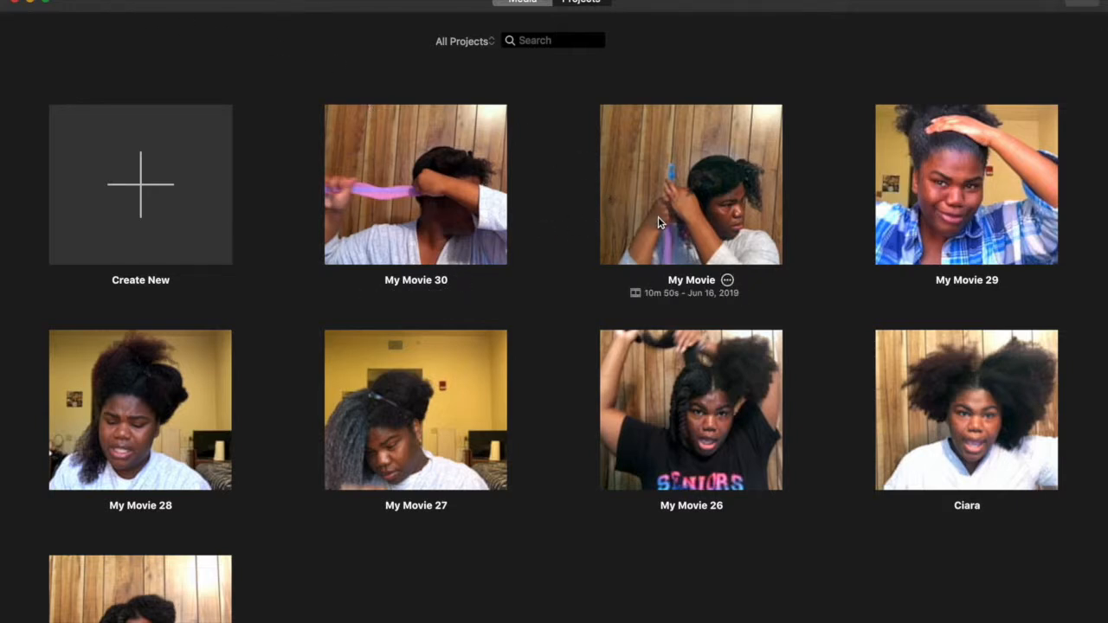
left_click(933, 433)
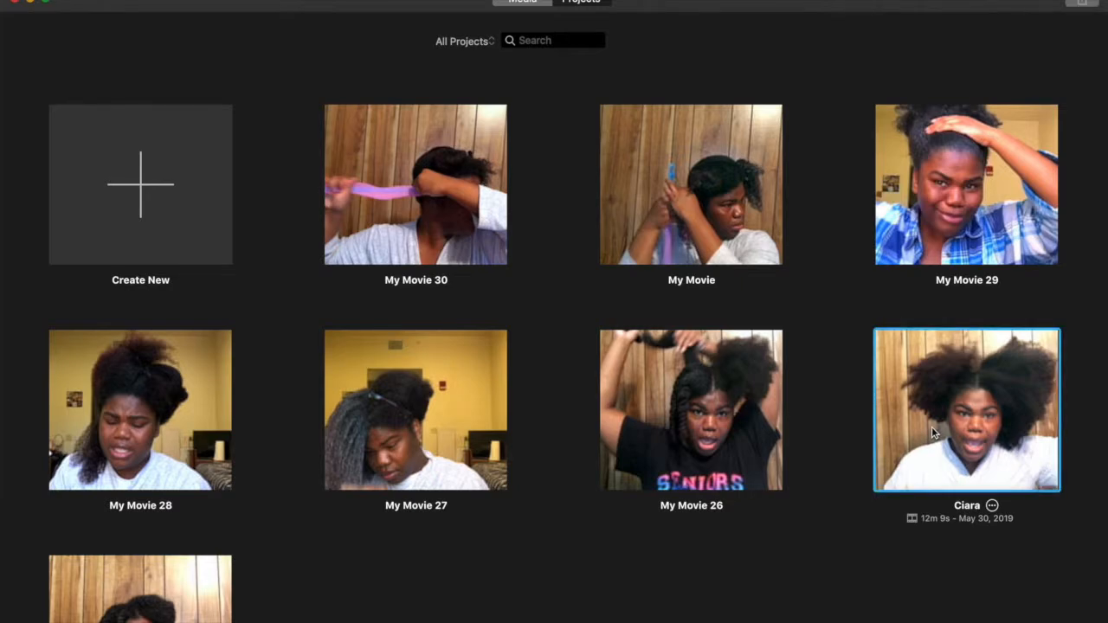
double_click(932, 427)
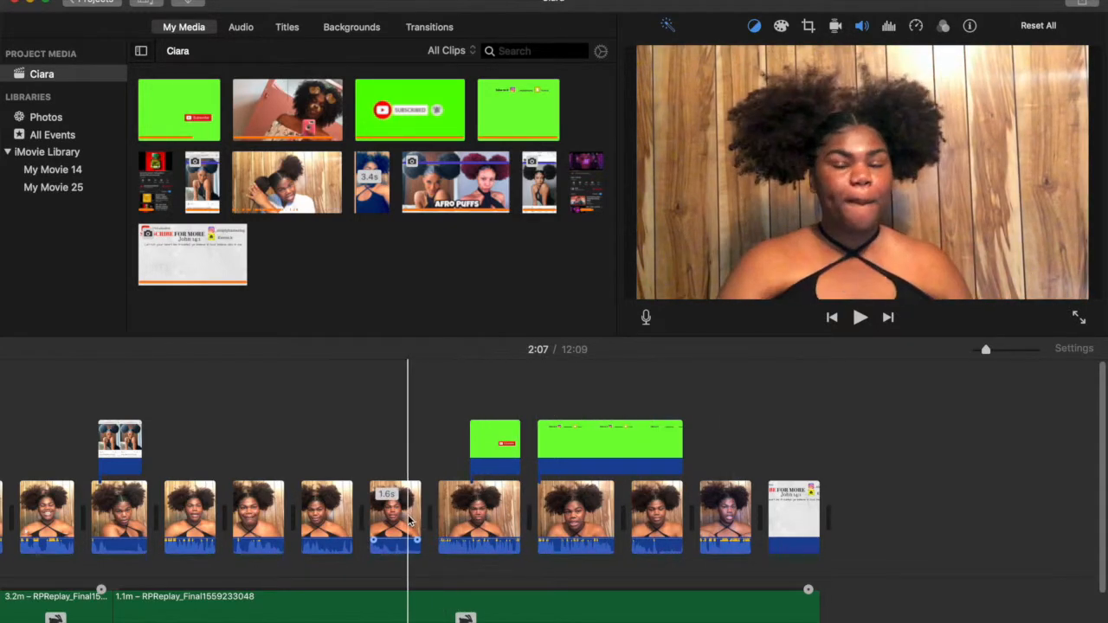
- Append the 59.1-minute clip to the end of the Ciara timeline and capture the previewed smiling frame as a screenshot
scroll(355, 531, "left", 10)
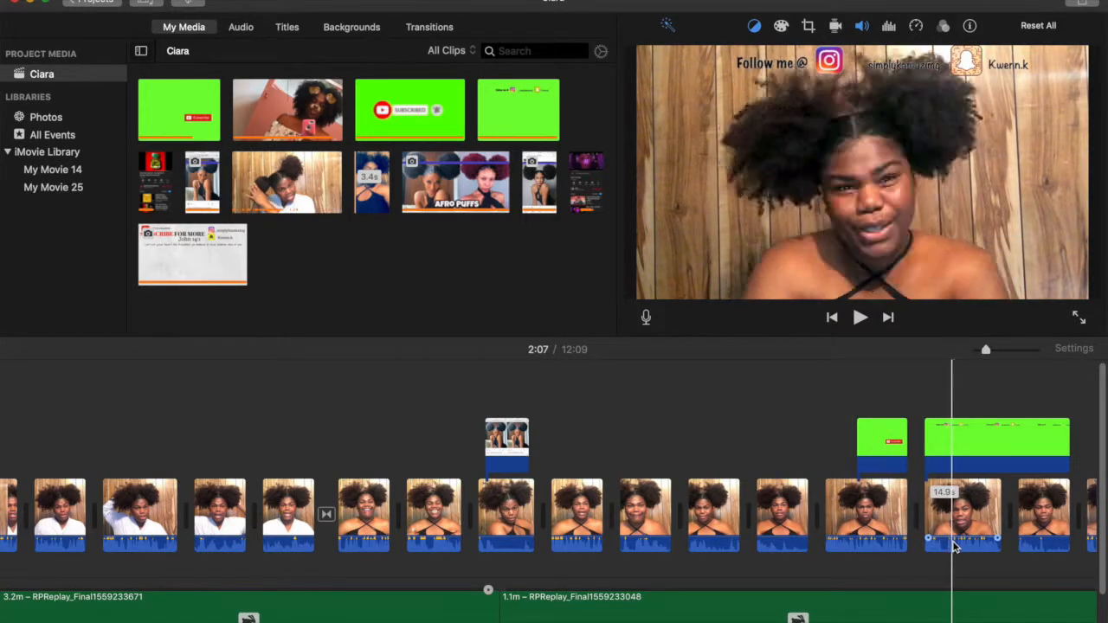
scroll(952, 542, "right", 10)
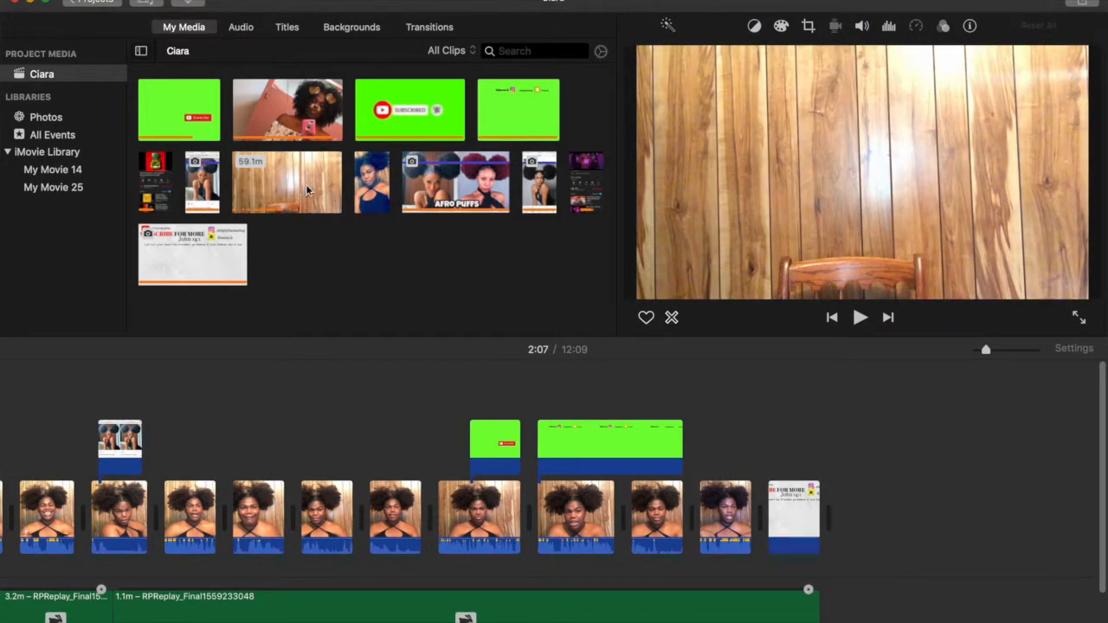
left_click(299, 184)
key("e")
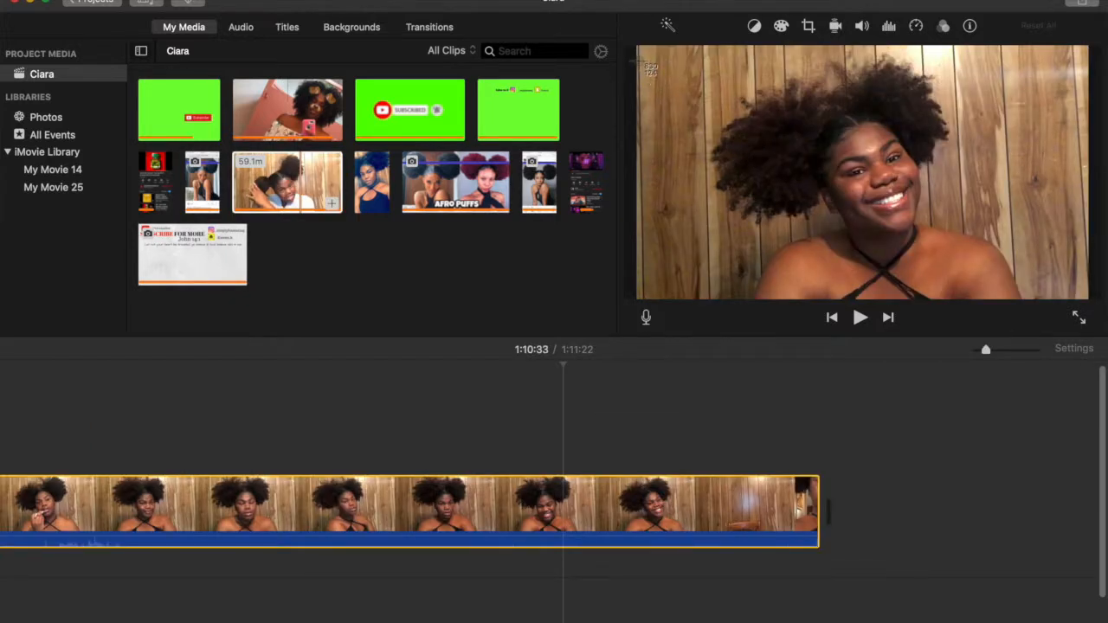
left_click_drag(635, 43, 1091, 300)
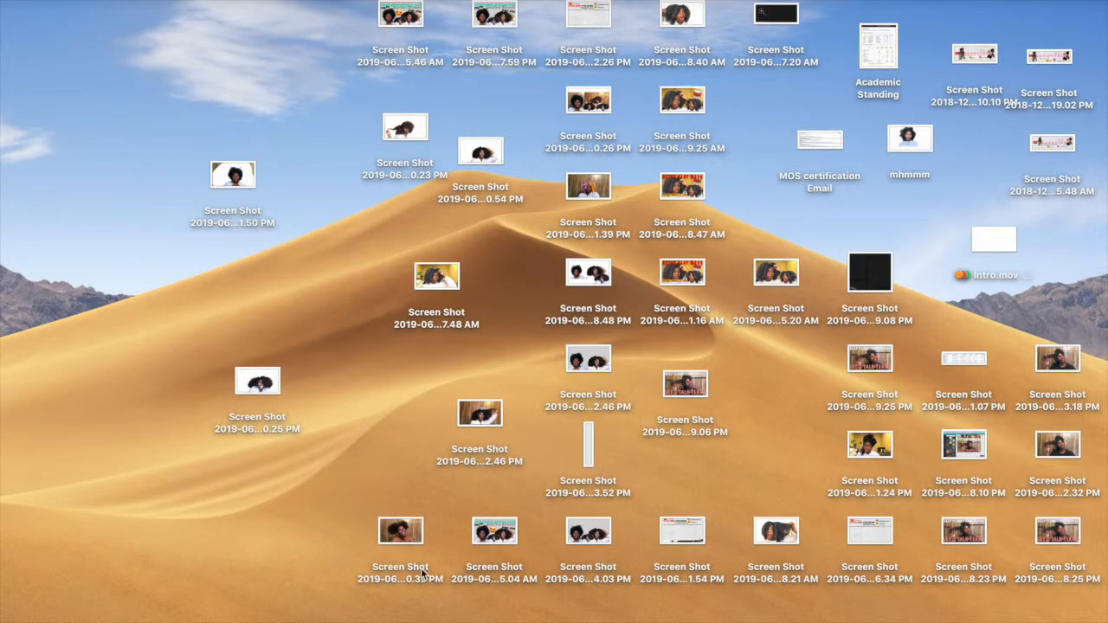
- Open the new smiling-frame screenshot from the desktop in Preview, make it full screen and show the markup tools
double_click(401, 532)
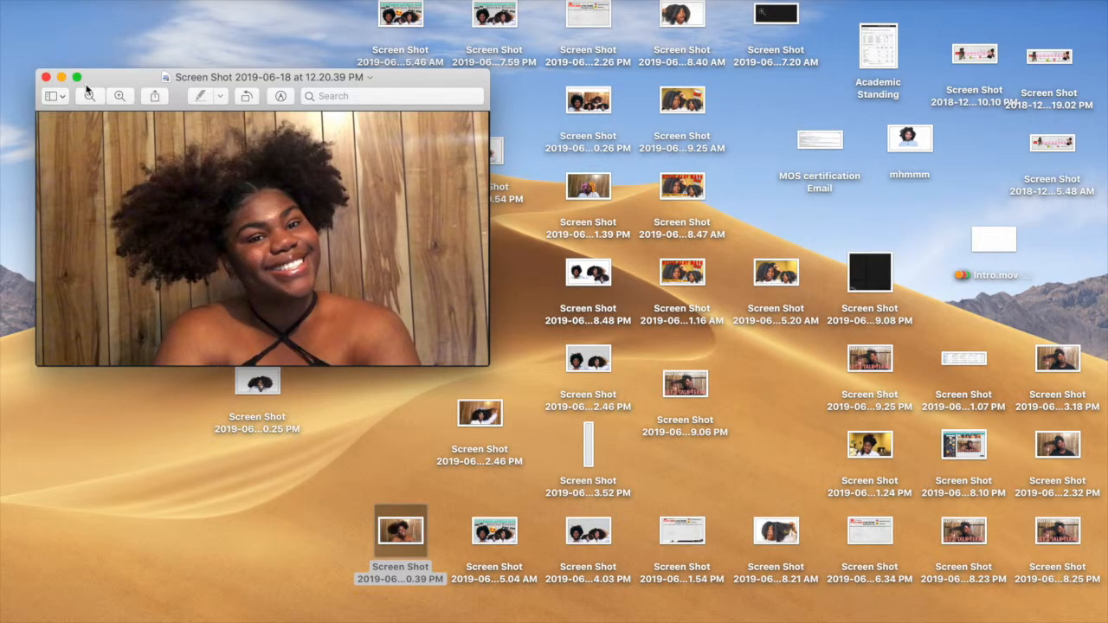
left_click(78, 76)
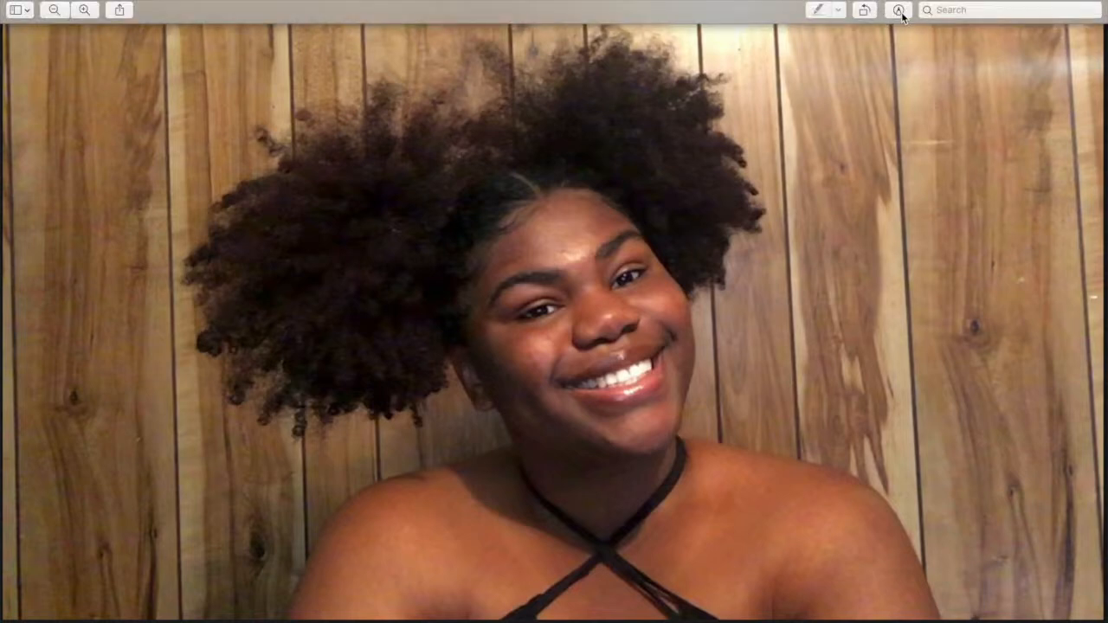
left_click(899, 11)
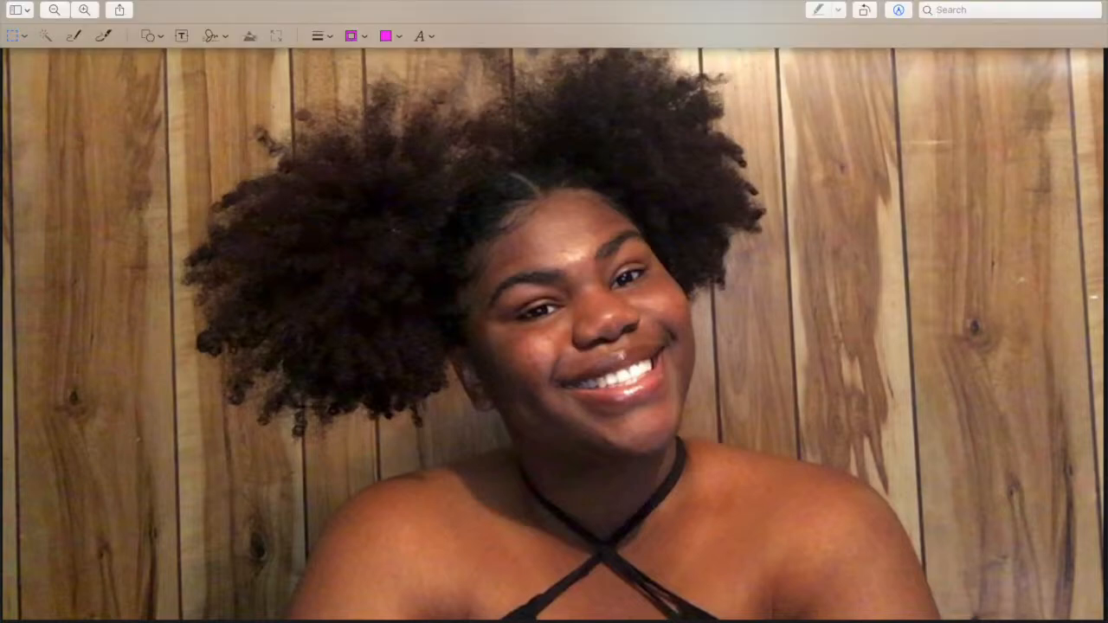
- Select the wood-panel background around the person with Smart Lasso and delete it
left_click(19, 38)
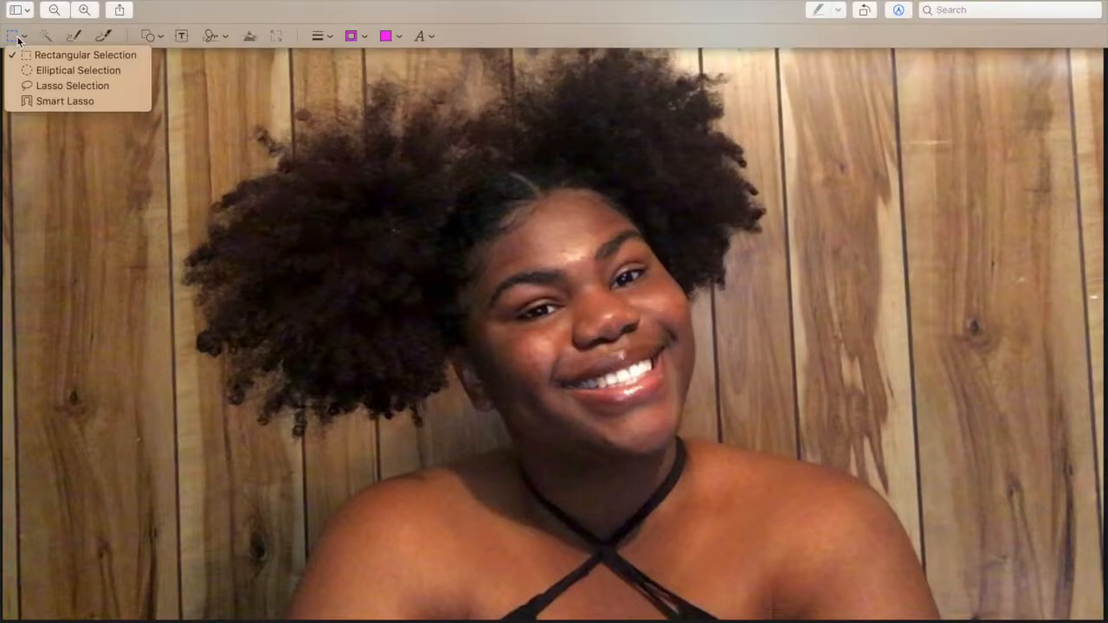
left_click(53, 102)
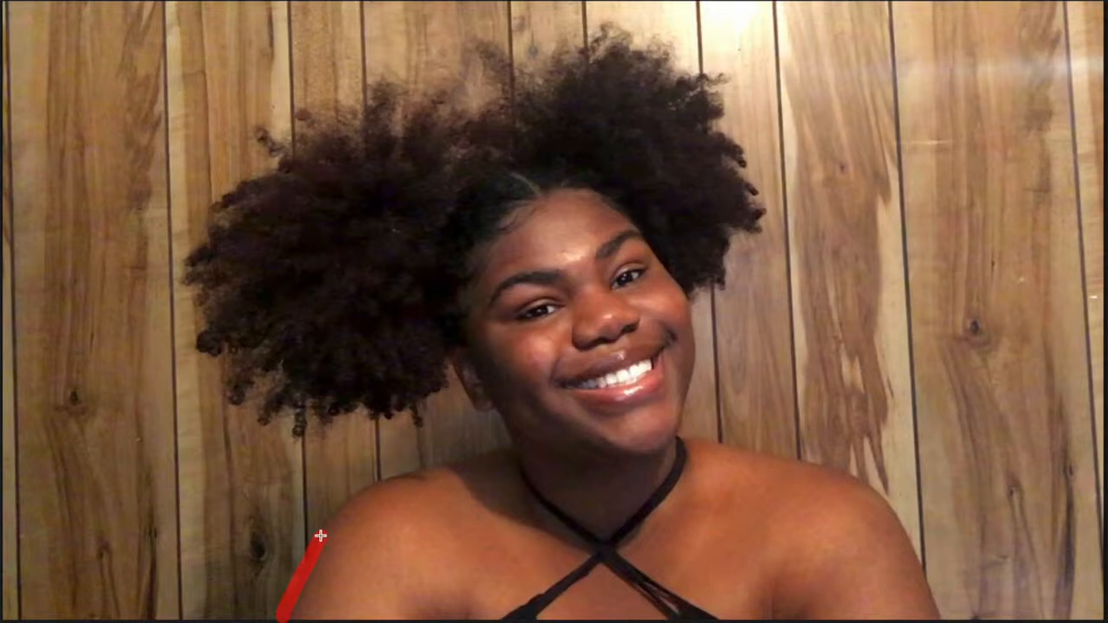
mouse_move(381, 478)
left_mouse_down()
mouse_move(421, 465)
mouse_move(260, 121)
mouse_move(342, 91)
mouse_move(433, 83)
mouse_move(467, 43)
mouse_move(685, 40)
mouse_move(729, 114)
mouse_move(764, 227)
mouse_move(701, 359)
mouse_move(716, 440)
mouse_move(808, 460)
mouse_move(987, 620)
mouse_move(1103, 531)
left_mouse_up()
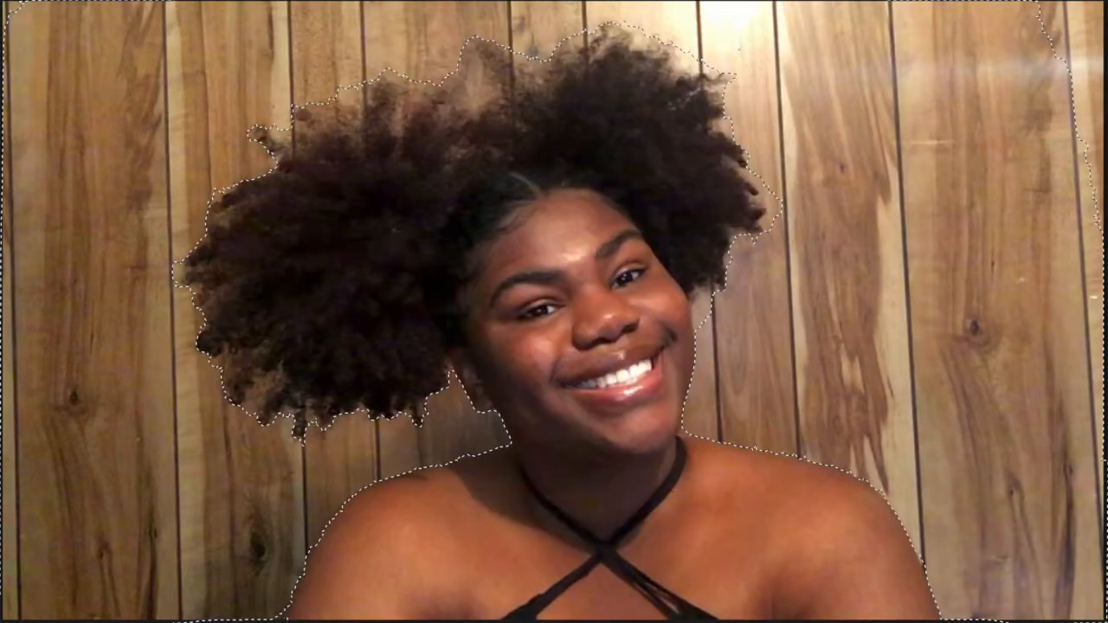
key("Delete")
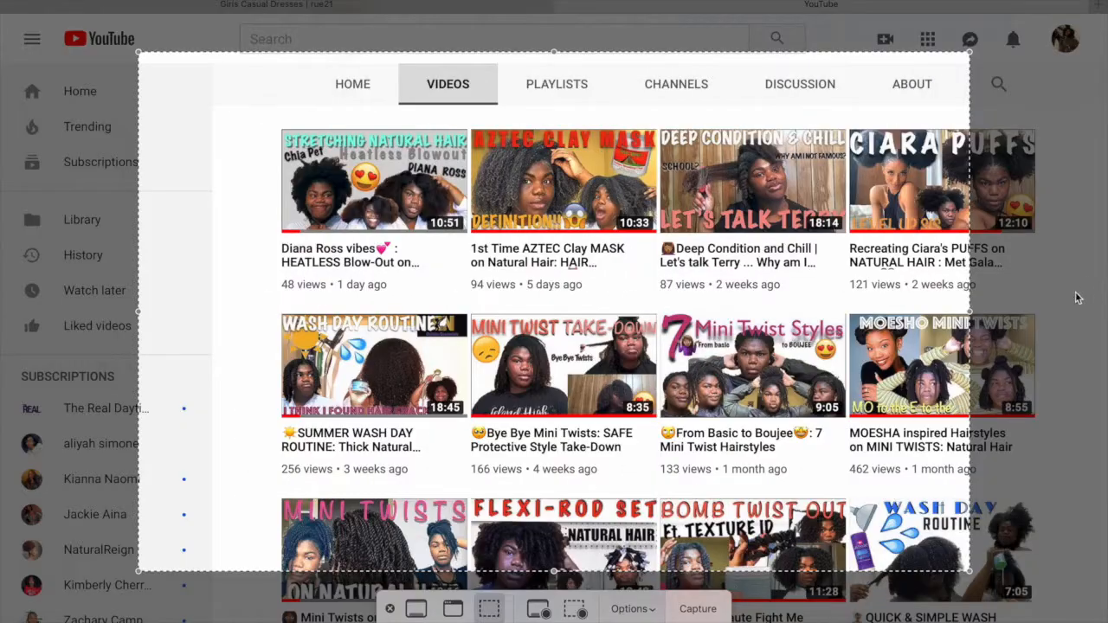
- Capture a screenshot region framing the last three columns of the top two video rows on the YouTube channel's Videos page
left_click_drag(137, 574, 278, 561)
left_click_drag(971, 308, 1049, 308)
left_click_drag(275, 50, 468, 110)
left_click_drag(474, 560, 464, 484)
left_click(684, 609)
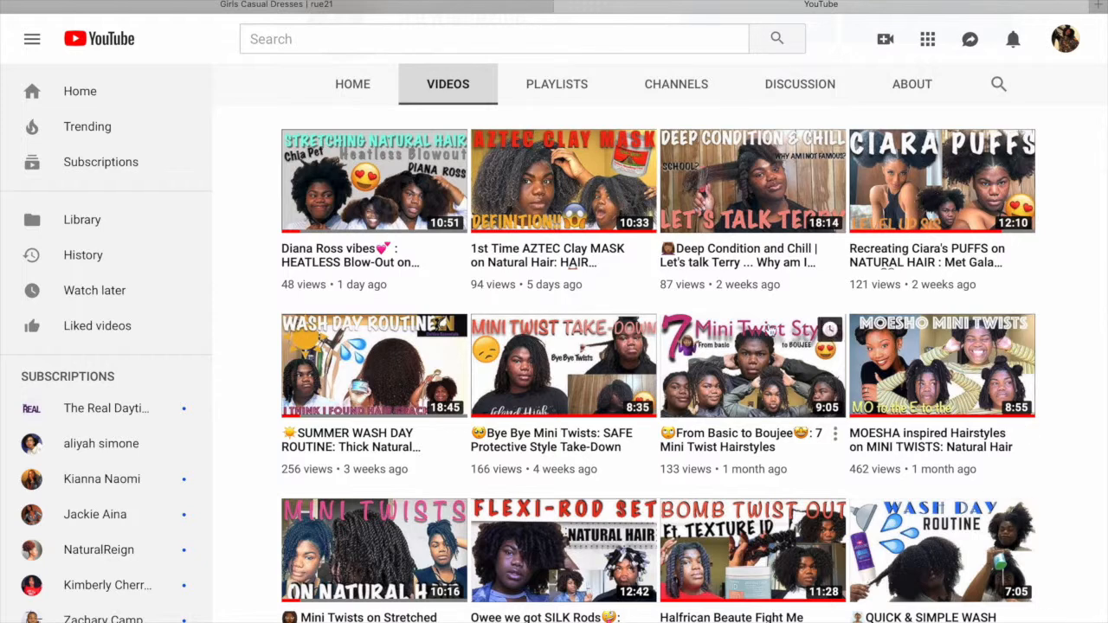
- Open the Canva home page in a new browser tab
left_click(1098, 6)
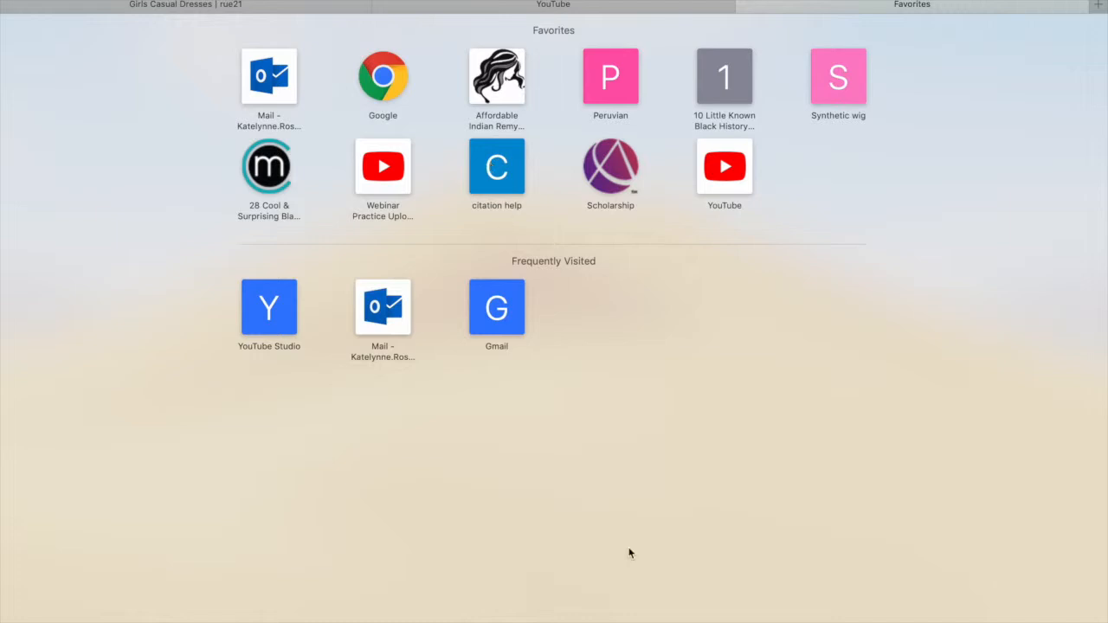
type("canva")
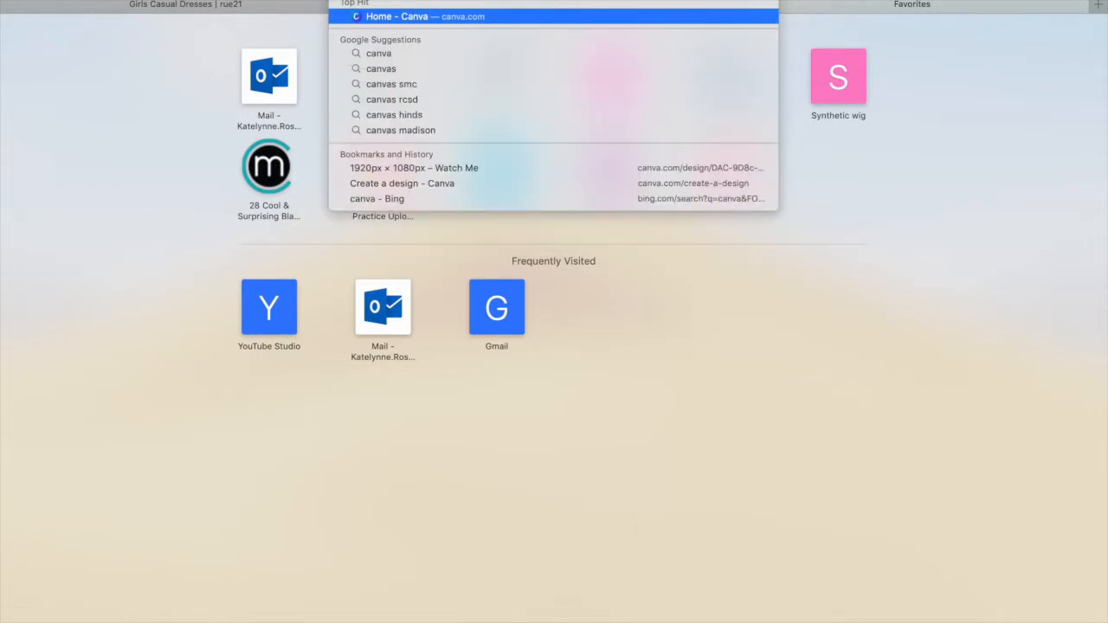
key("Return")
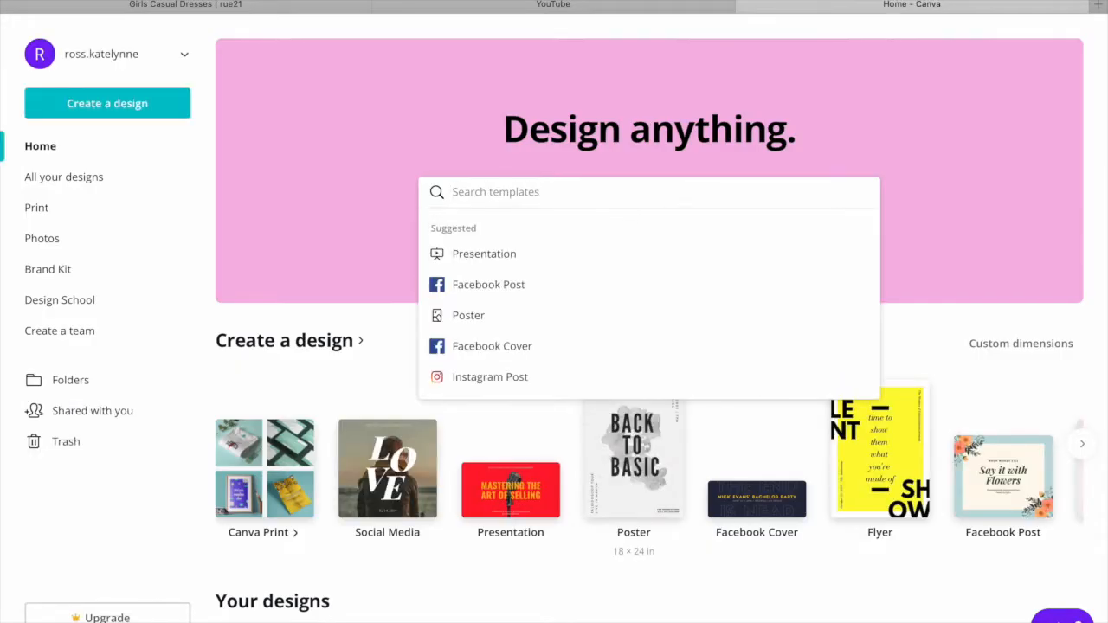
- Create a new design with custom dimensions of 1920 × 1080 px
scroll(693, 154, "down", 3)
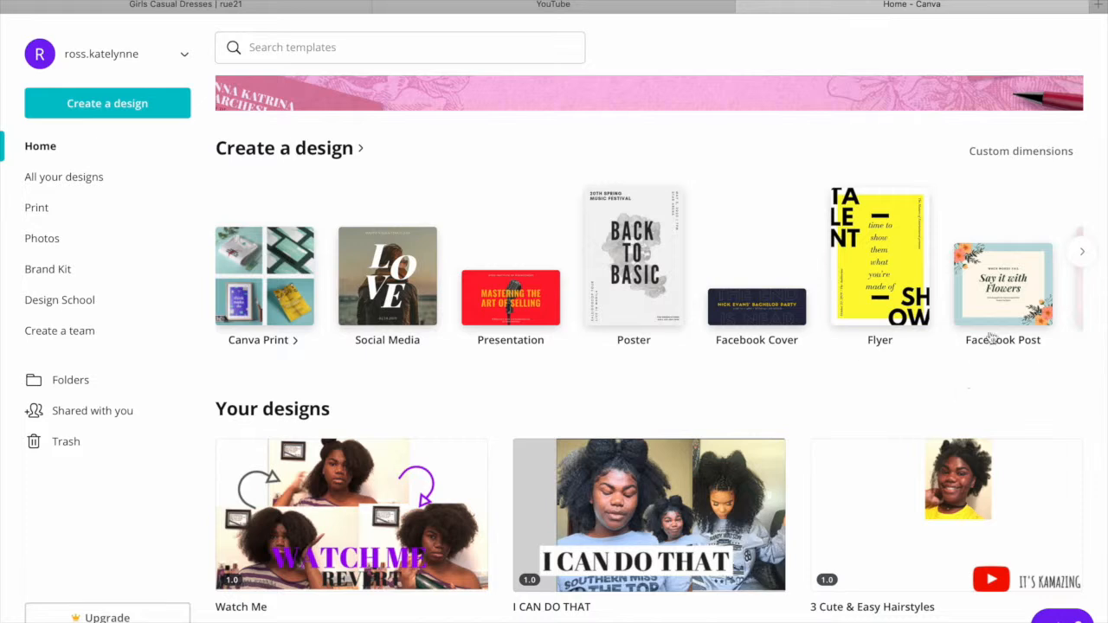
left_click(1016, 150)
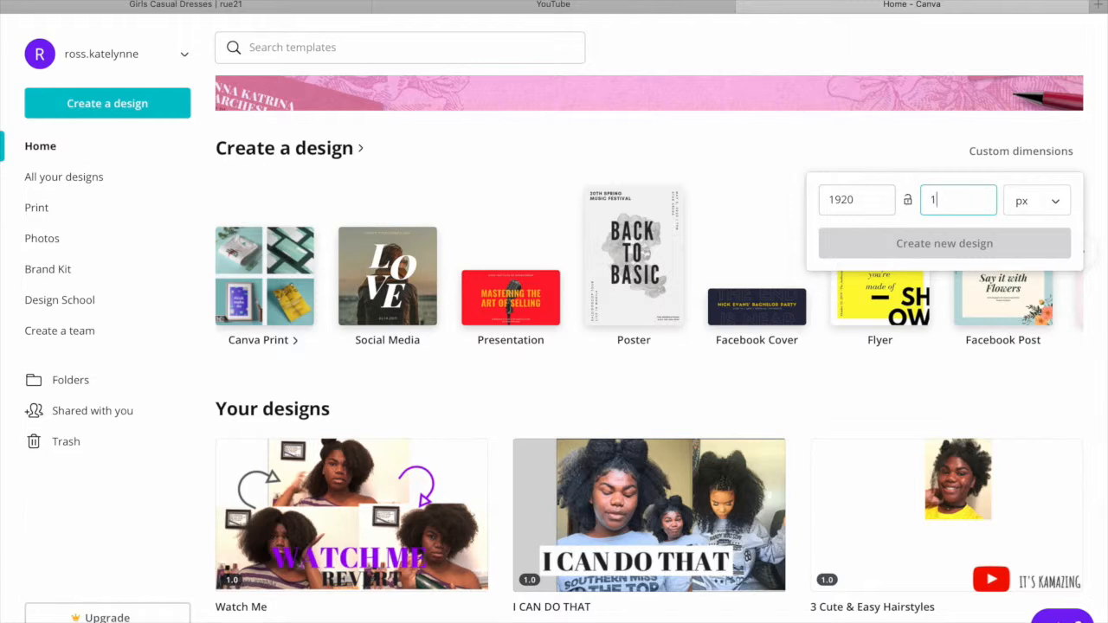
type("80")
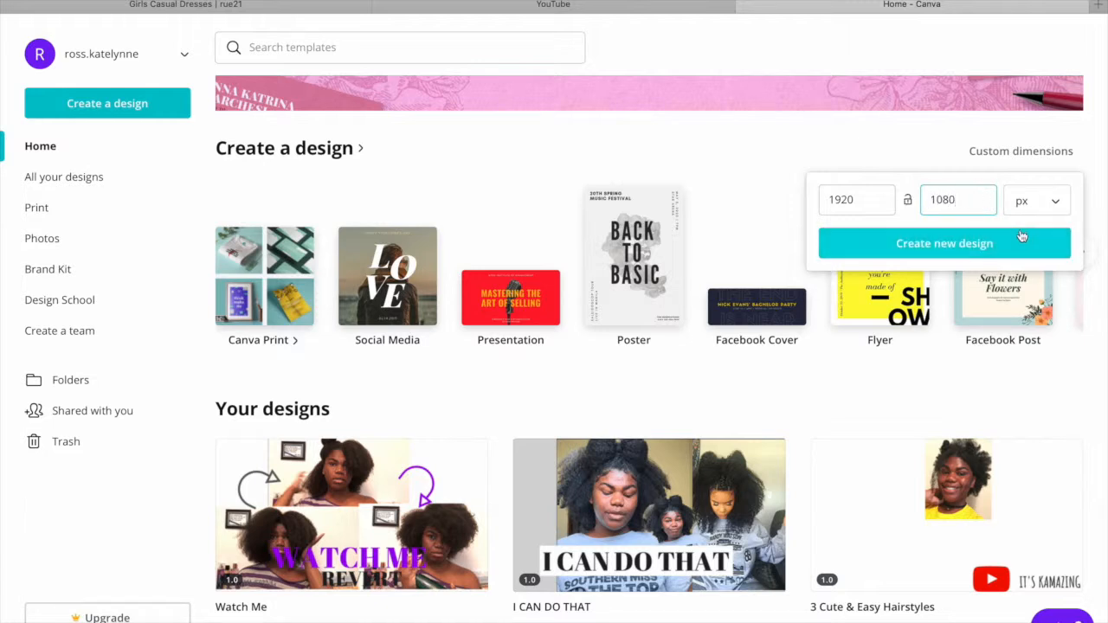
left_click(1002, 246)
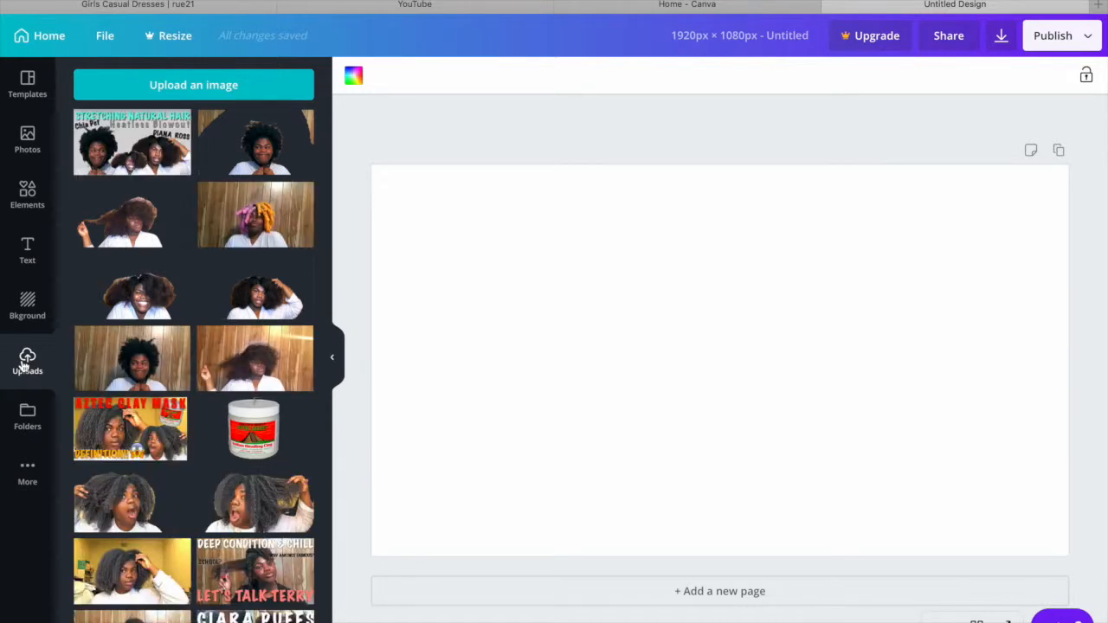
- Upload the screenshots taken at 12.20.39 PM and 12.23.51 PM from the recent files
left_click(184, 91)
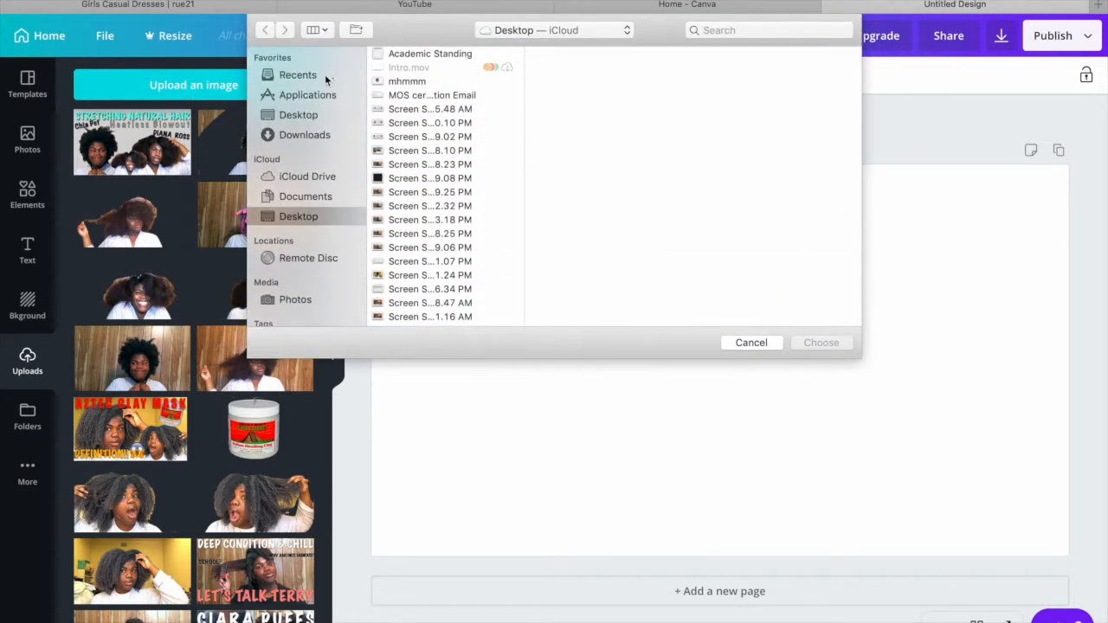
left_click(320, 77)
left_click(422, 88)
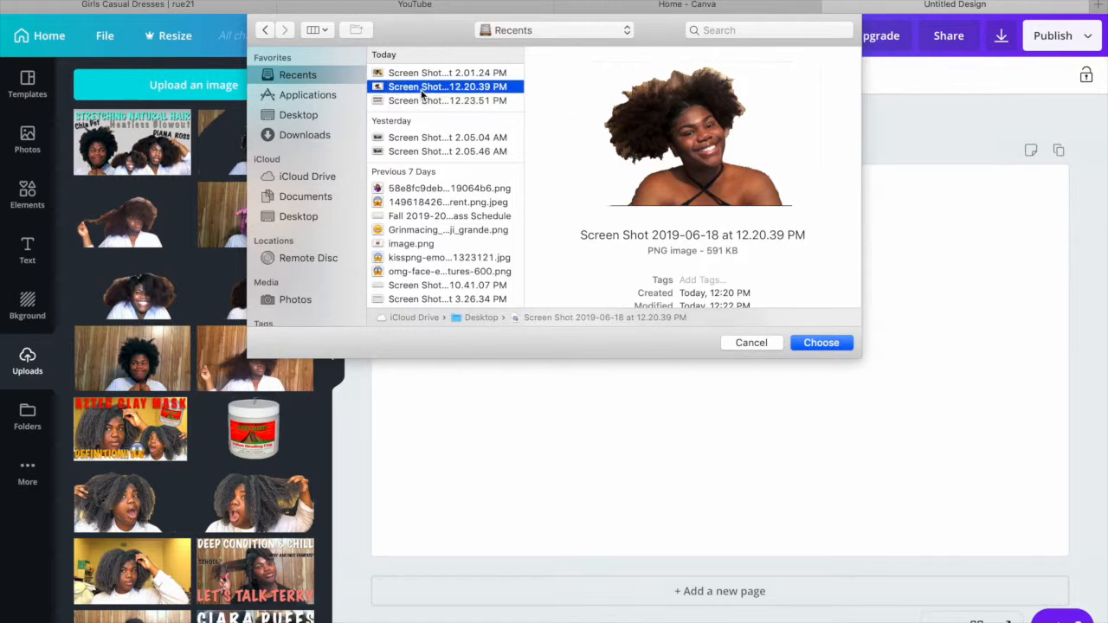
key("shift+Down")
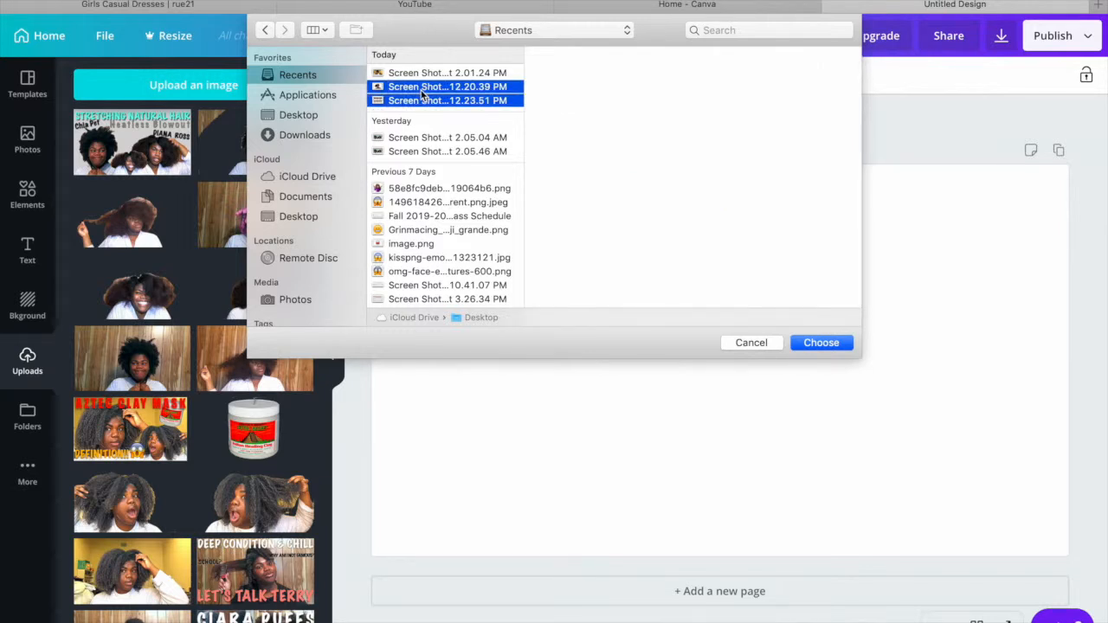
left_click(820, 343)
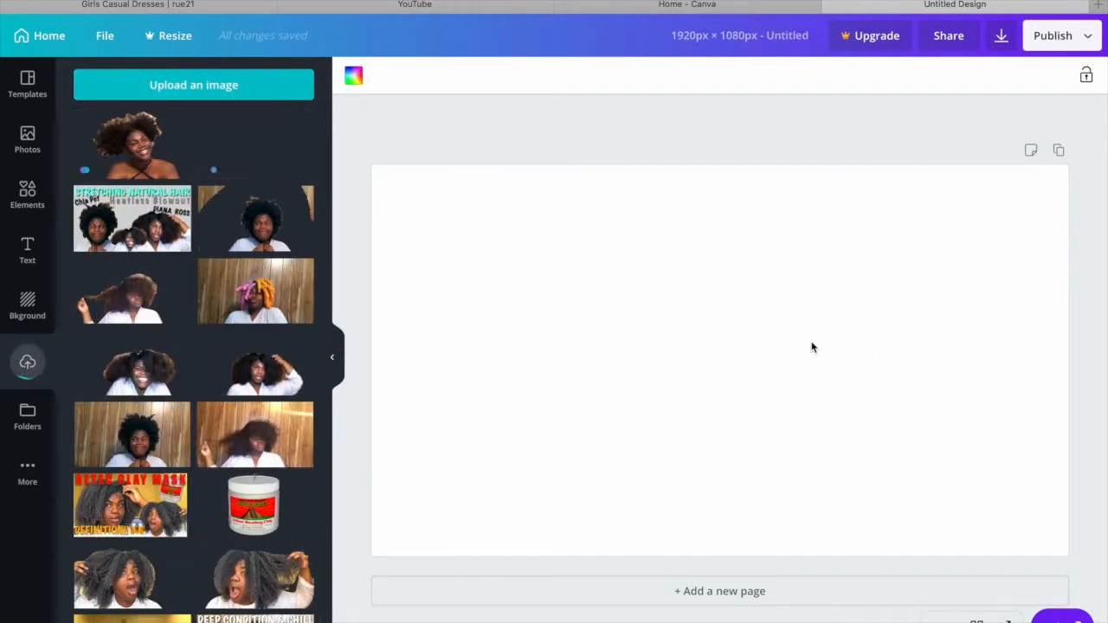
- Place the uploaded cutout photo on the blank page so that it covers most of the page
left_click_drag(95, 127, 608, 368)
left_click_drag(724, 420, 599, 301)
left_click(1018, 283)
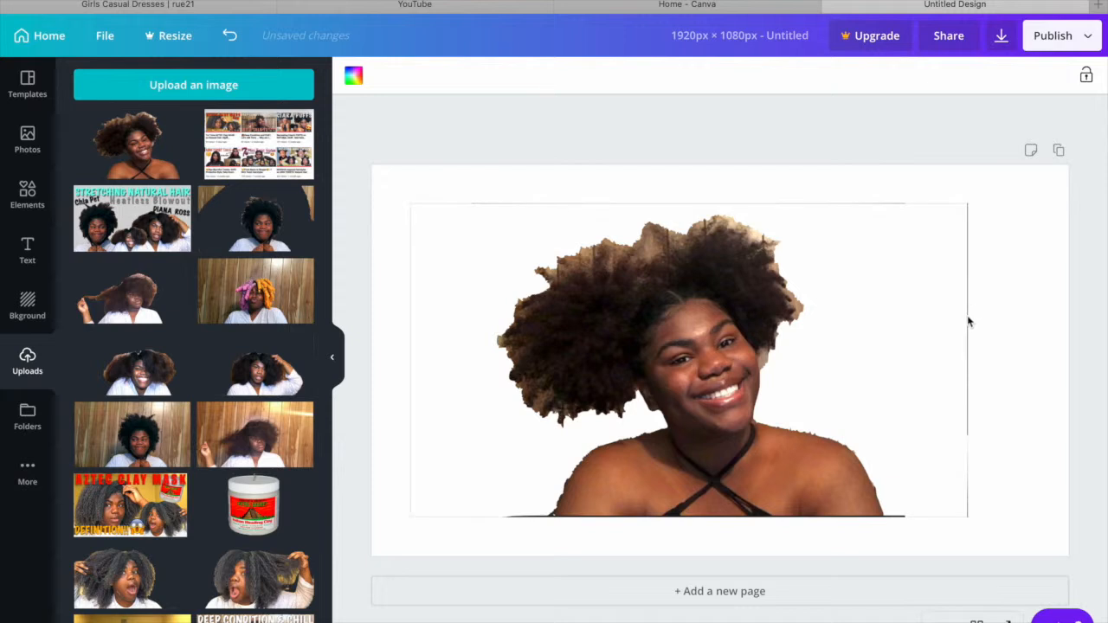
- Crop the cutout photo slightly inward so the dark lines along its edges are removed
left_click(768, 325)
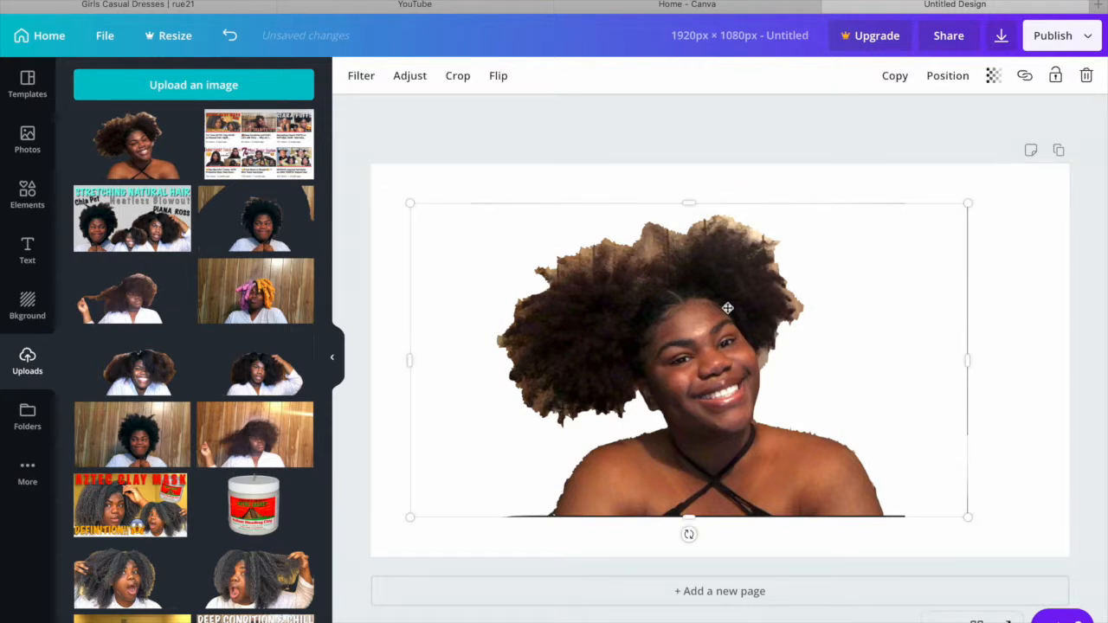
left_click(458, 75)
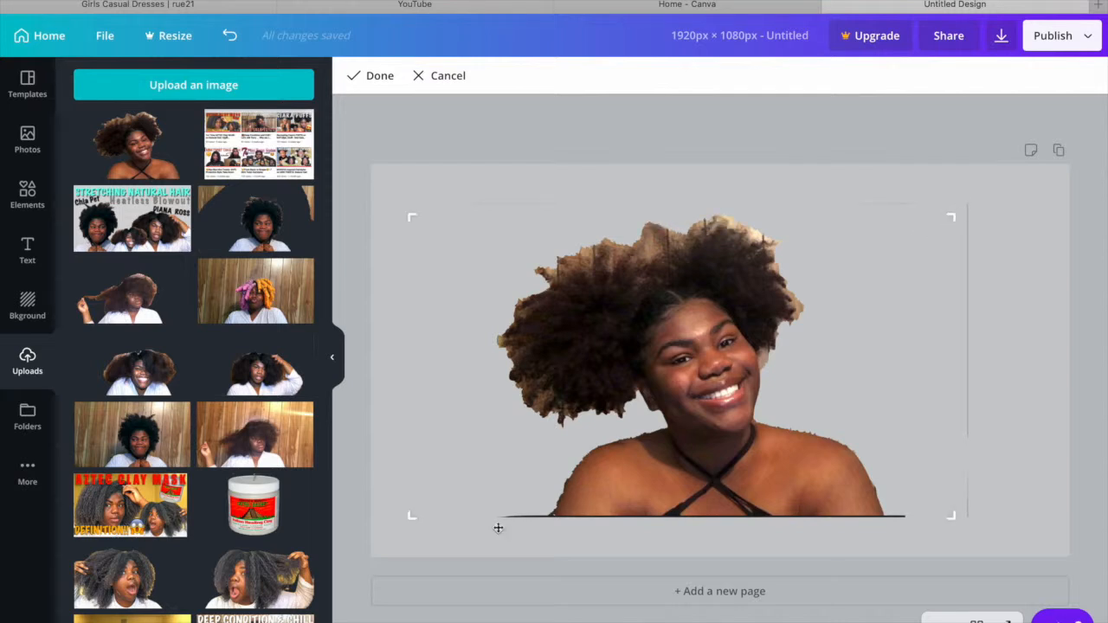
left_click_drag(418, 517, 425, 511)
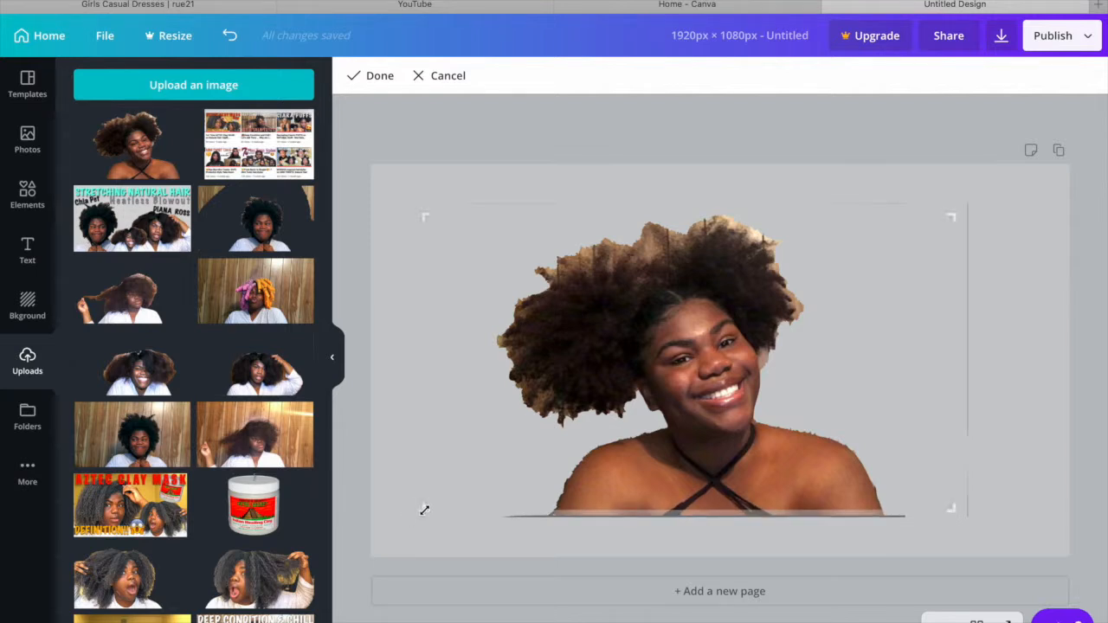
left_click(373, 77)
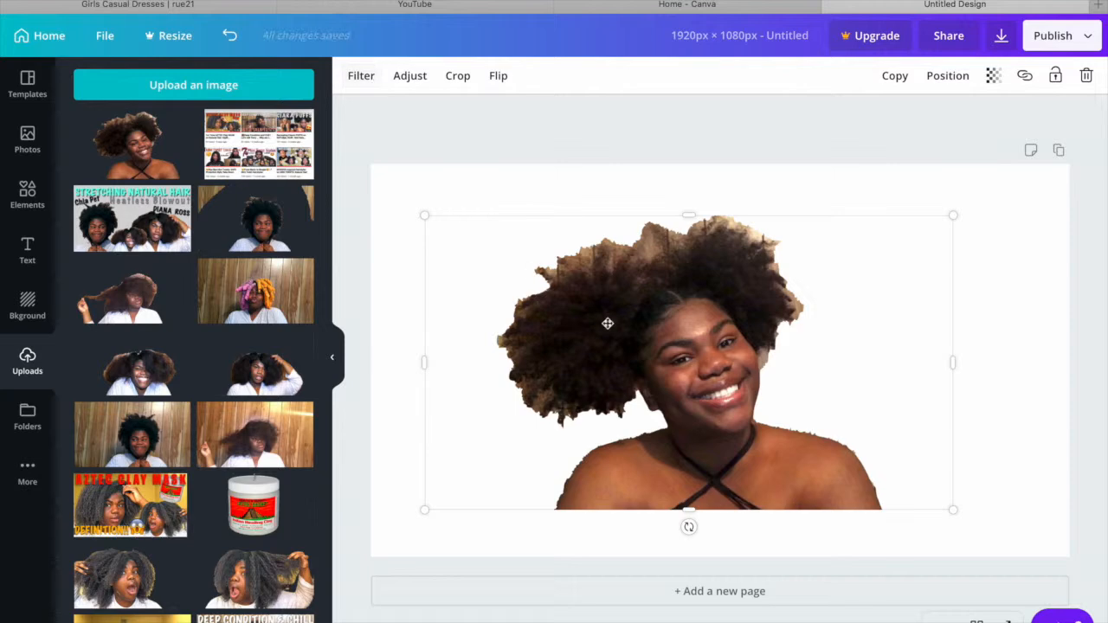
left_click(1073, 310)
- Place the uploaded screenshot of the video grid in the middle of the page
left_click_drag(258, 143, 592, 319)
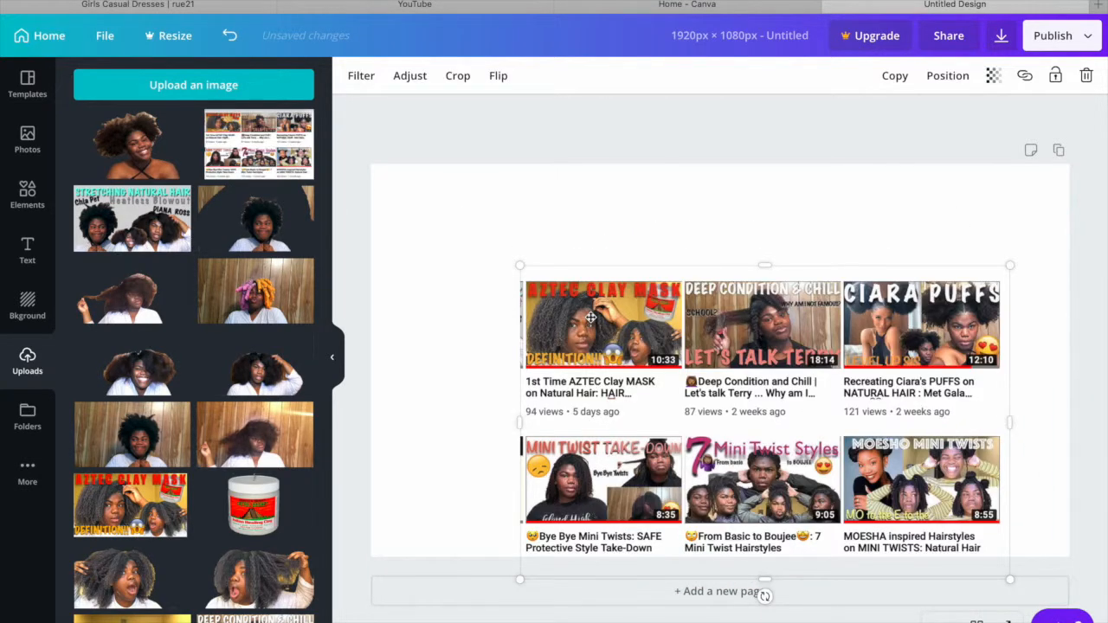
left_click_drag(592, 318, 552, 277)
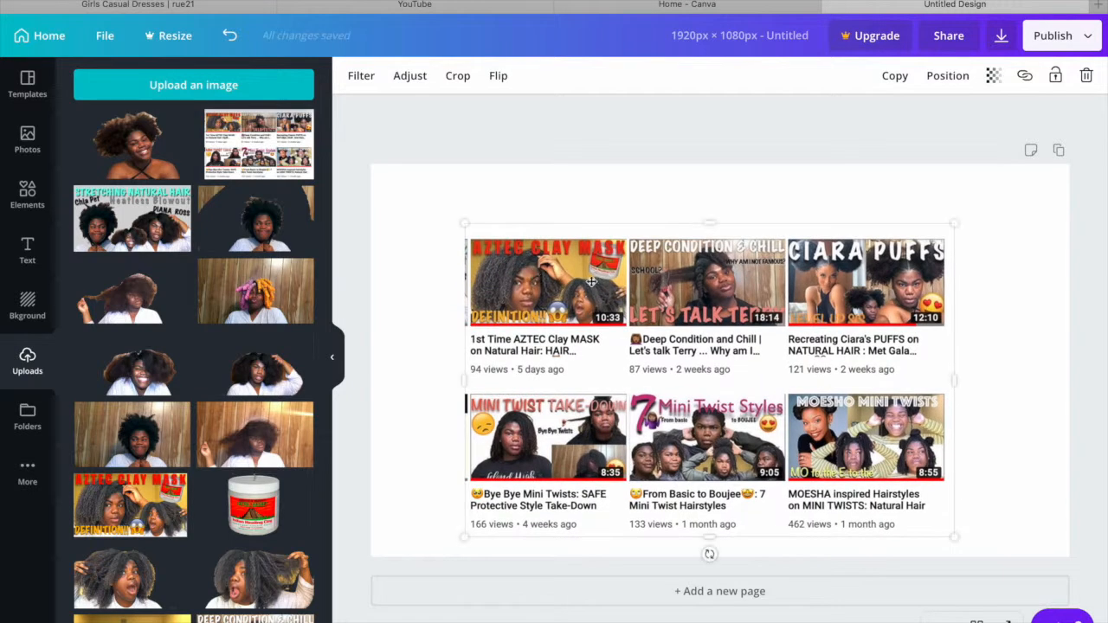
left_click(1046, 357)
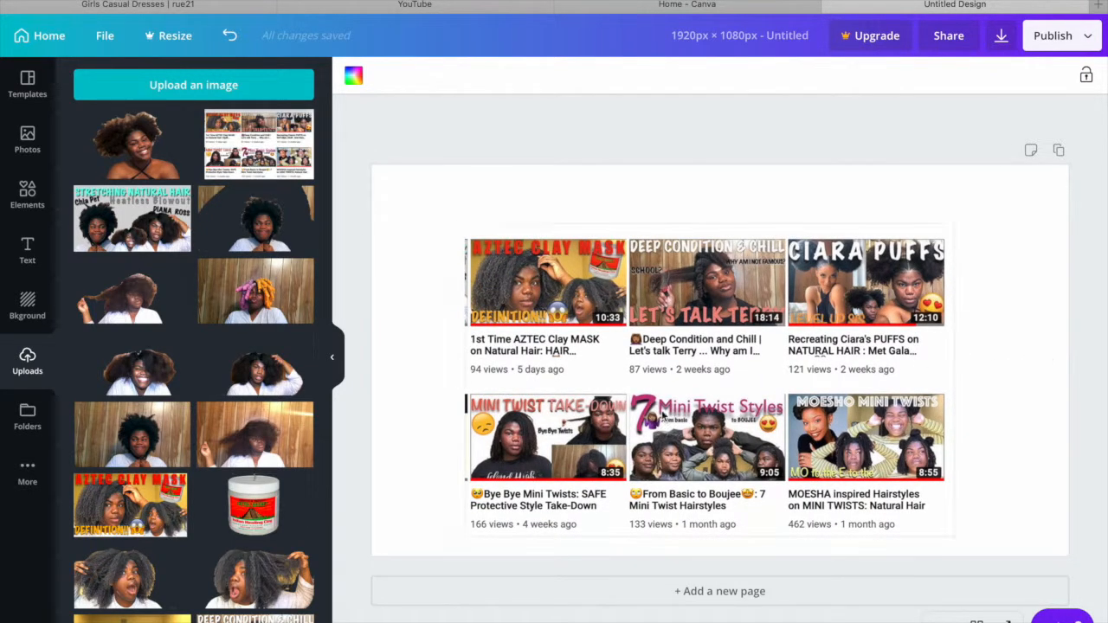
- Crop the video grid screenshot slightly at its upper-left corner to remove the dark slivers along its left edge
left_click(603, 404)
left_click(457, 76)
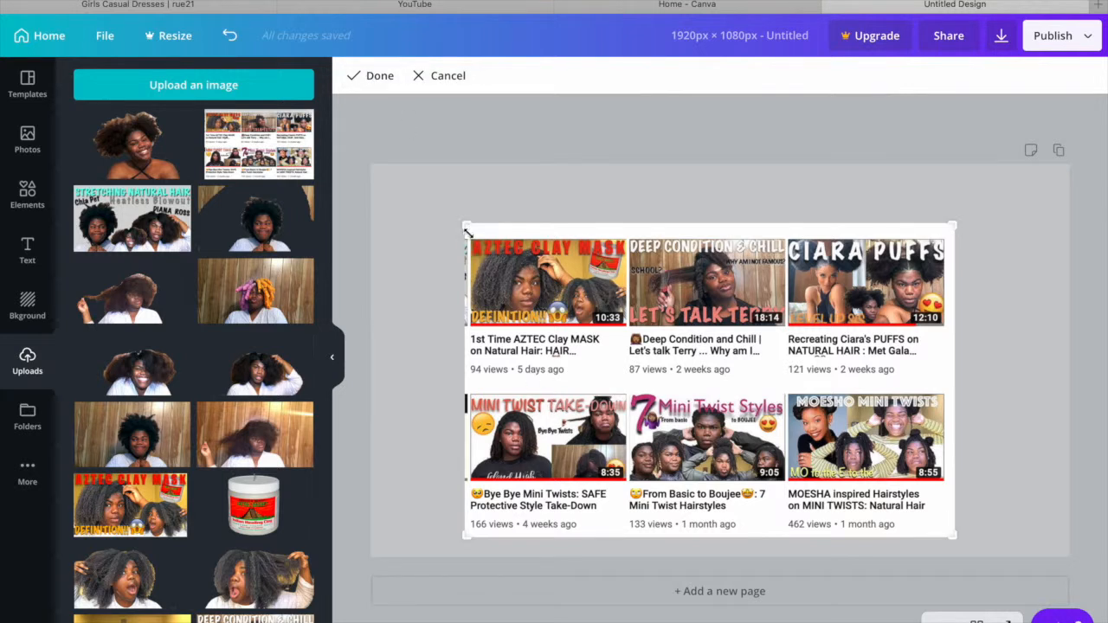
left_click_drag(465, 227, 470, 230)
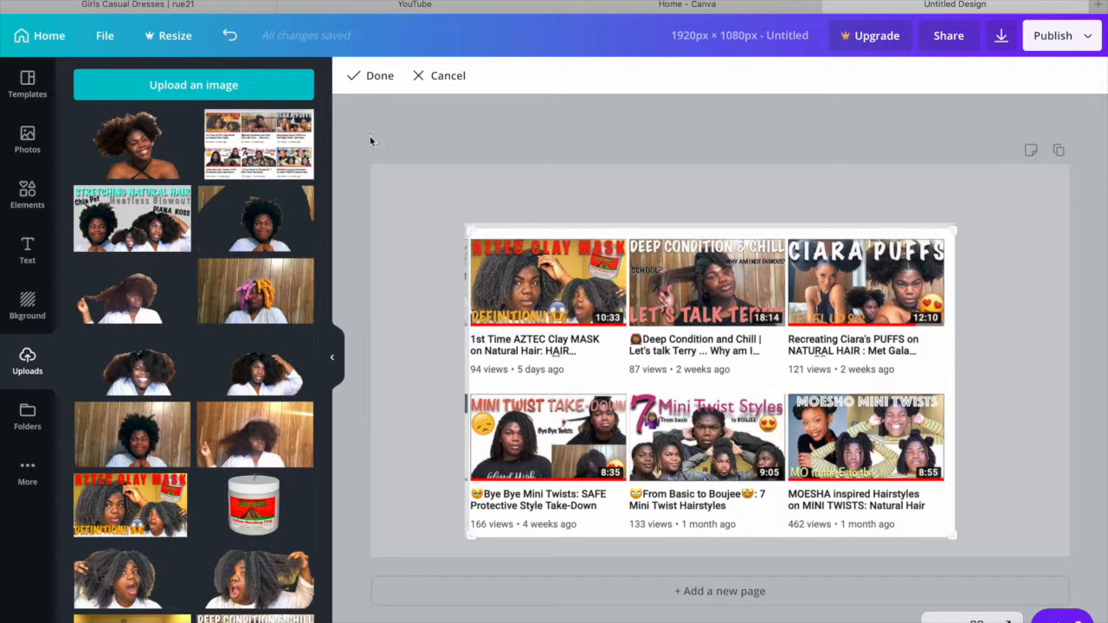
left_click(377, 76)
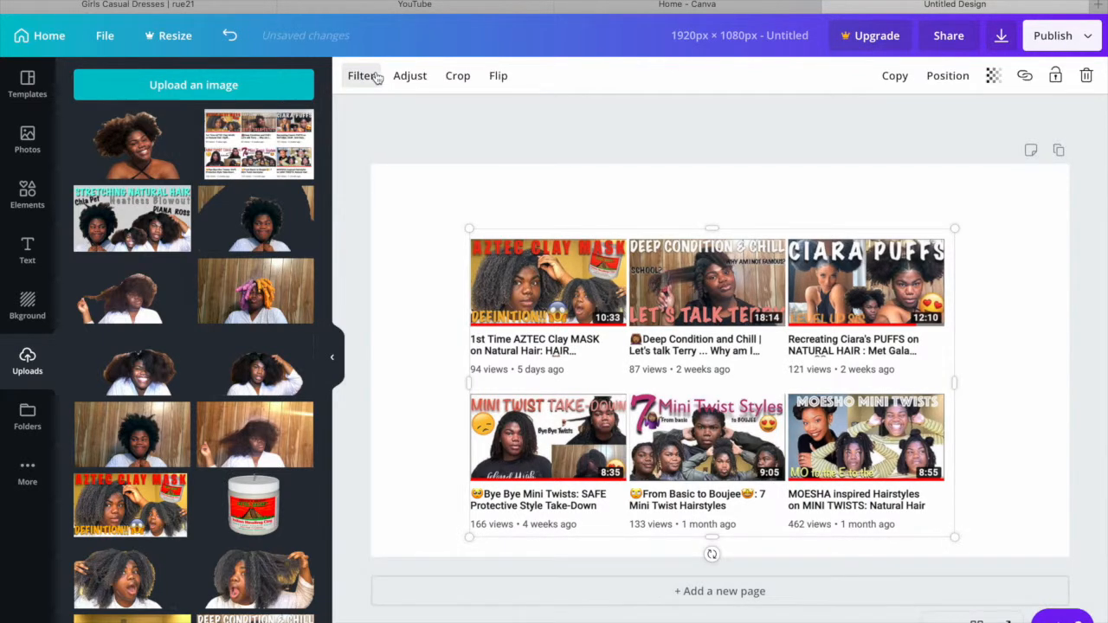
left_click(1054, 328)
- Position the video grid screenshot against the left and bottom edges of page 2 and resize it to about 1,530 × 981
left_click_drag(867, 407, 785, 332)
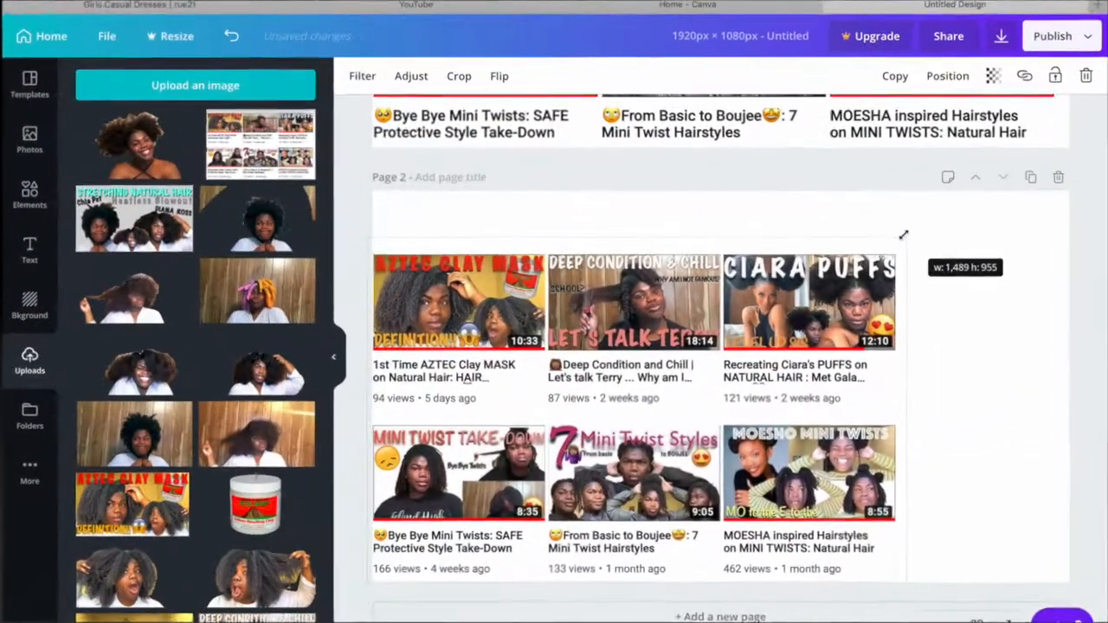
left_click_drag(908, 235, 923, 231)
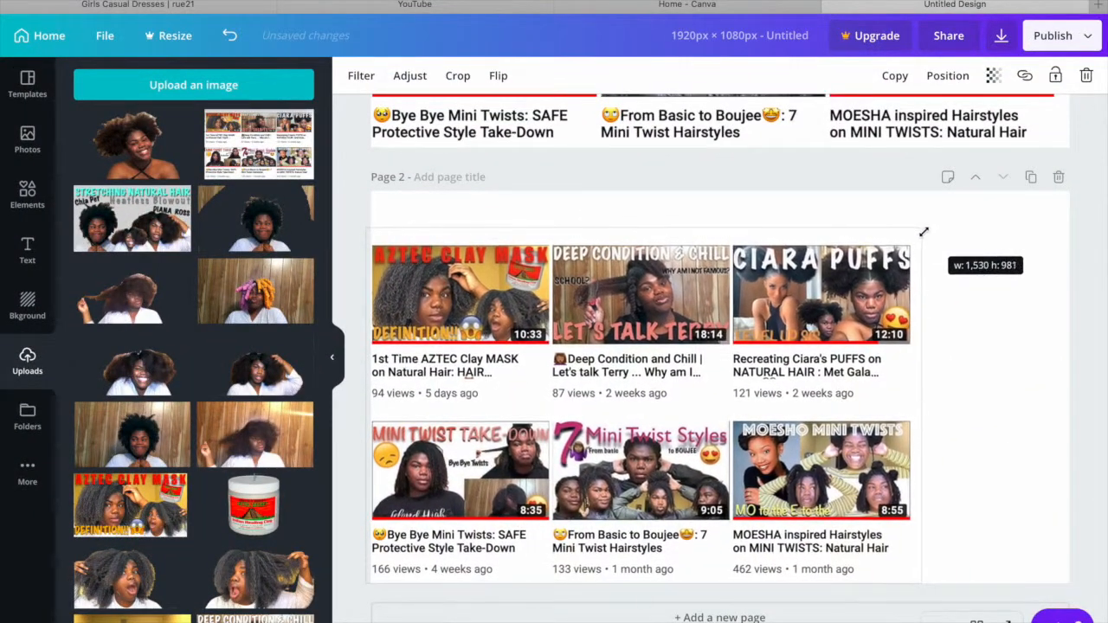
left_click(1014, 340)
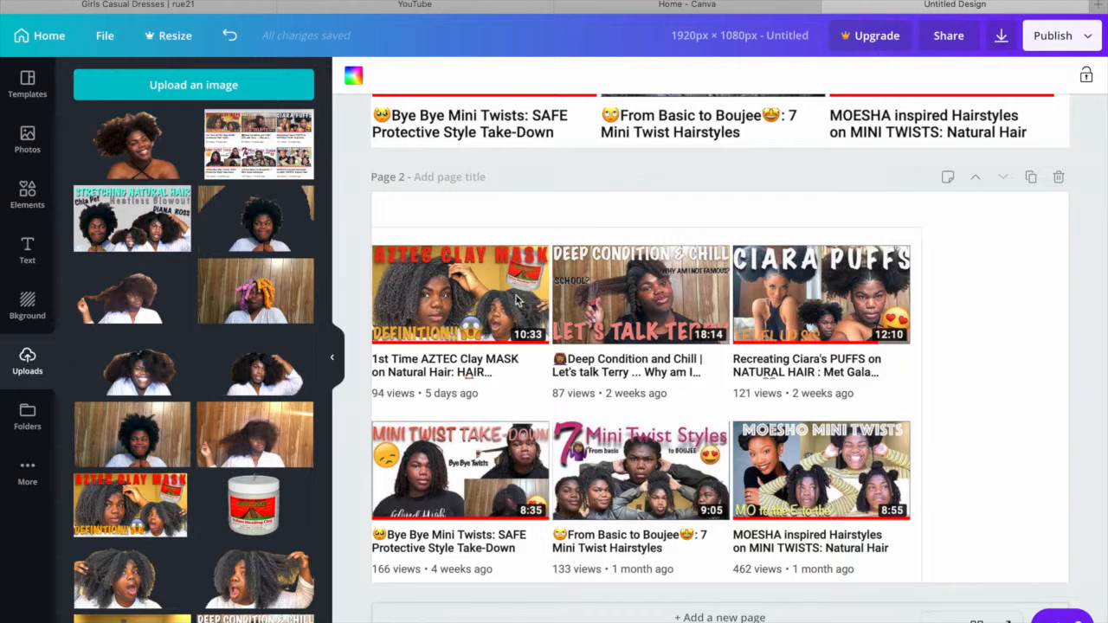
- Add heading text boxes to page 2 and make one above the video grid read "HOW TO MAKE"
left_click(28, 247)
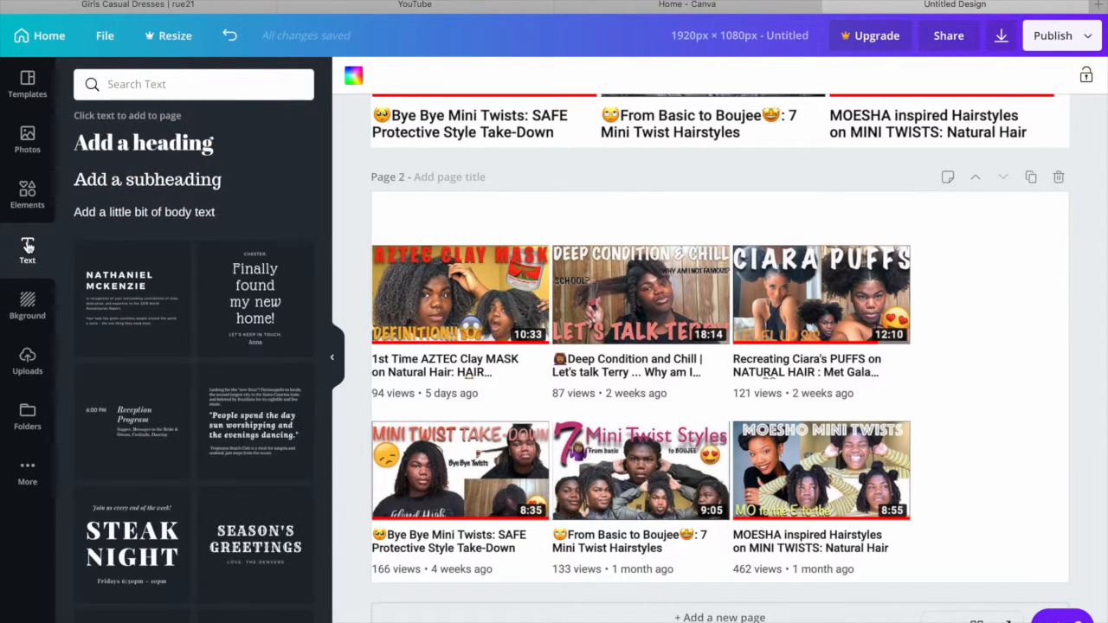
left_click(146, 150)
type("HOW")
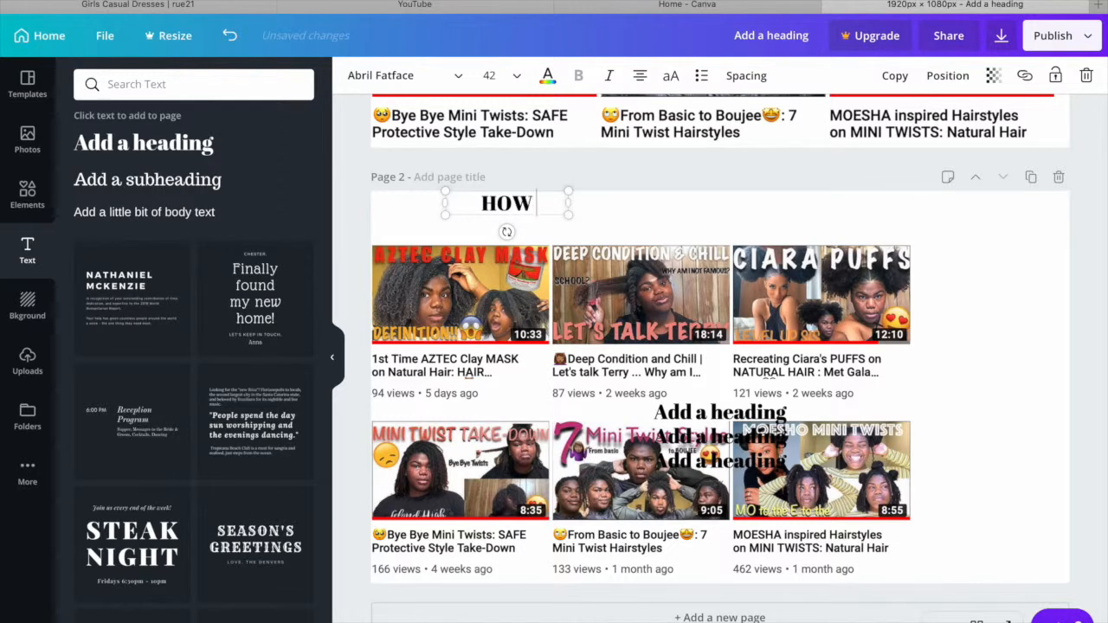
type(" TO MAKR")
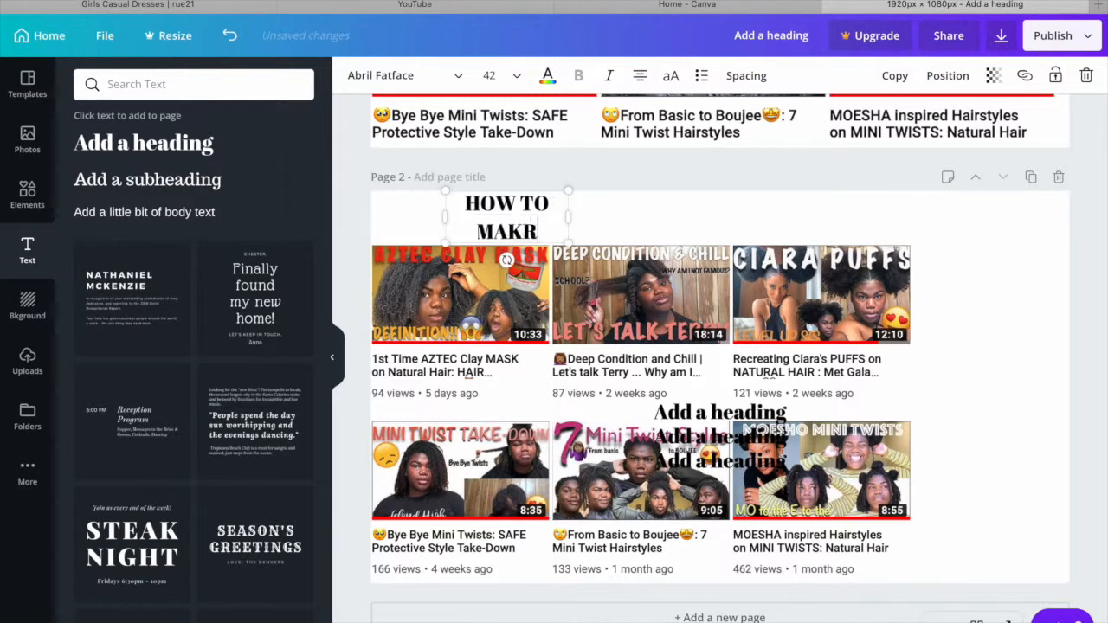
key("BackSpace")
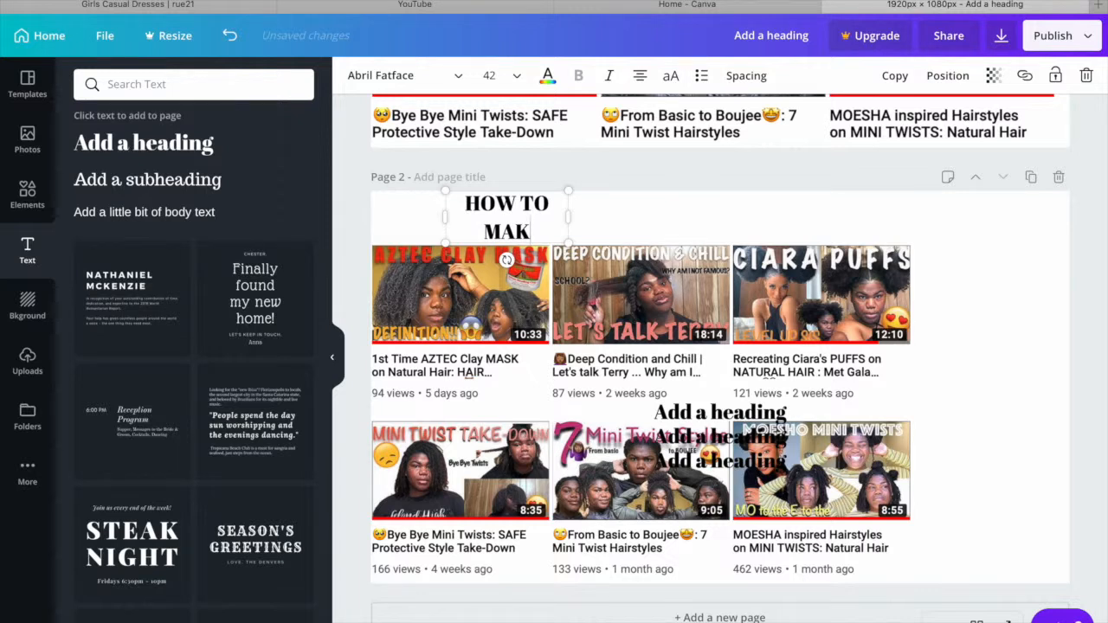
type("E")
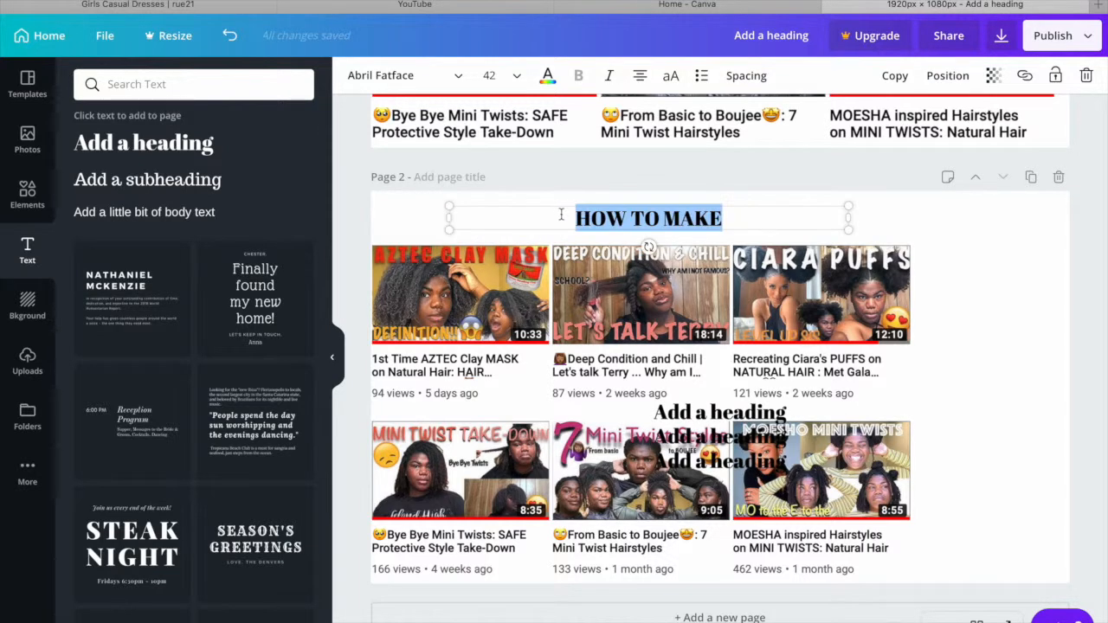
- Change the font of the "HOW TO MAKE" heading to Luckiest Guy
left_click(448, 77)
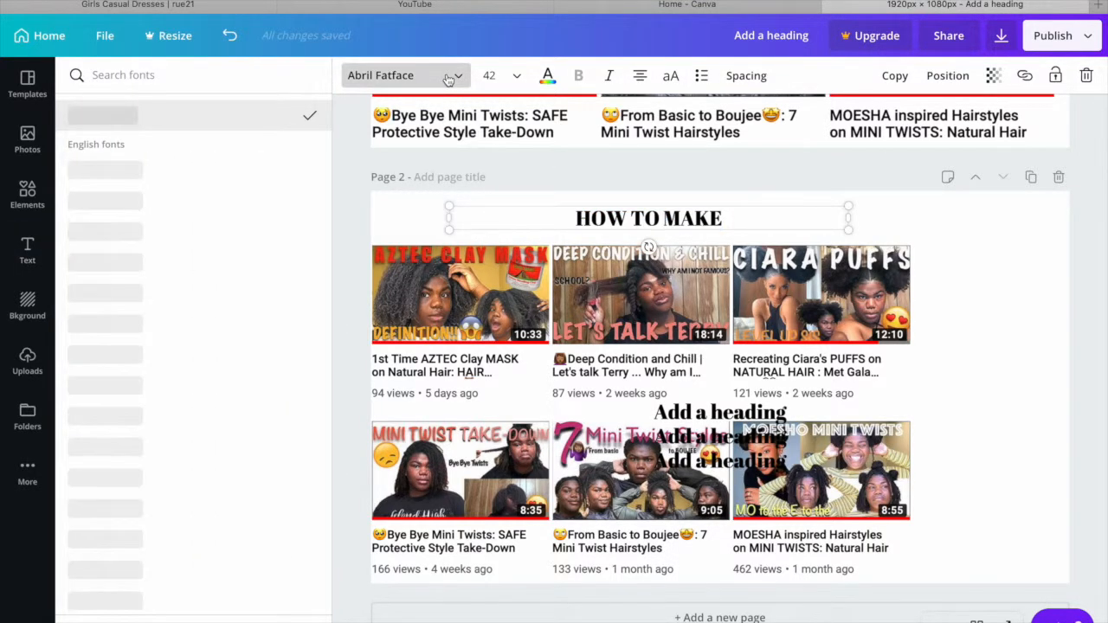
scroll(213, 401, "down", 6)
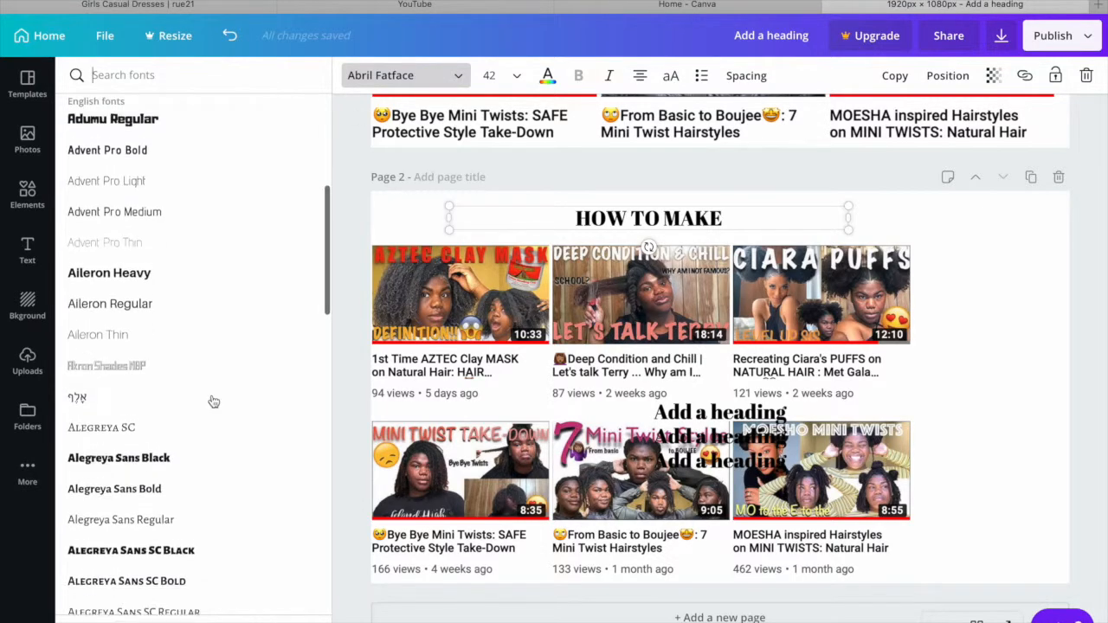
scroll(213, 400, "down", 5)
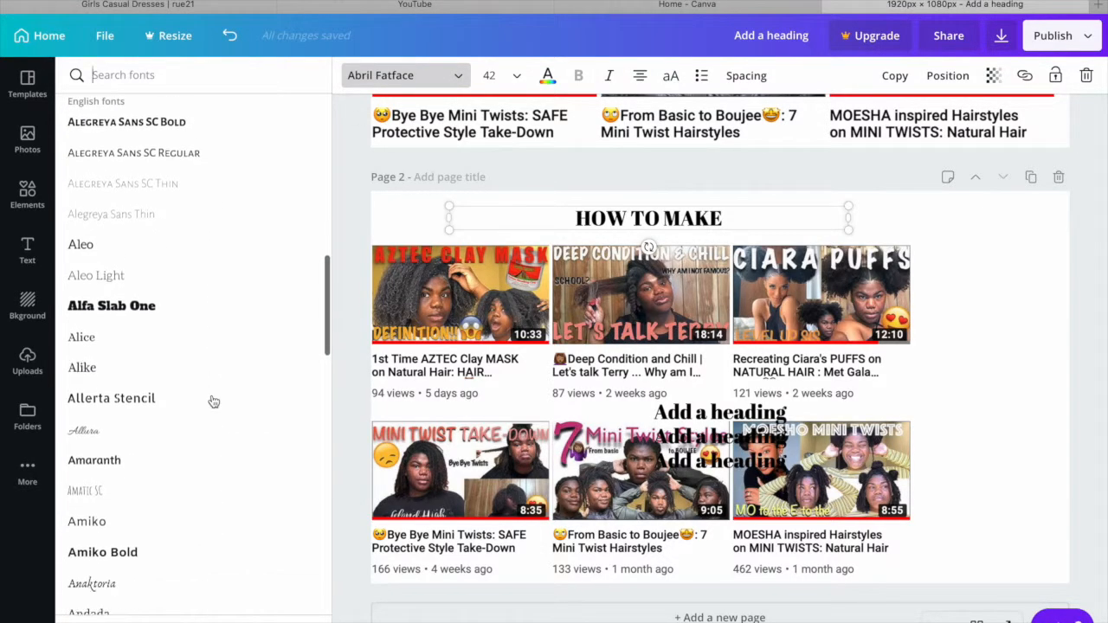
scroll(213, 401, "down", 15)
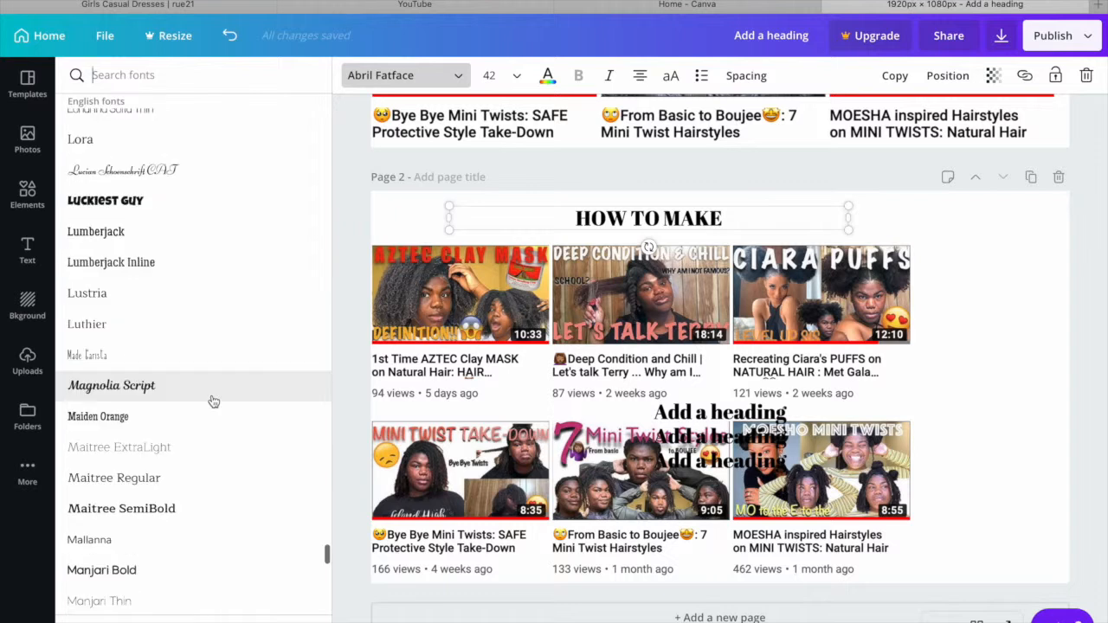
left_click(109, 203)
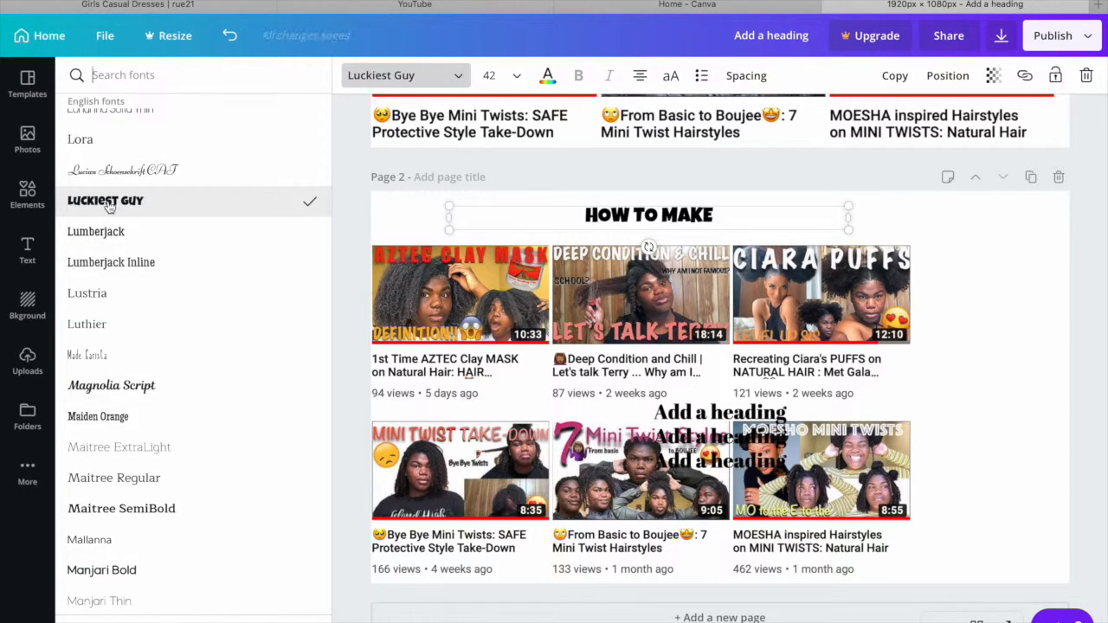
- Enlarge the "HOW TO MAKE" heading to font size 144
left_click(509, 78)
scroll(523, 280, "down", 3)
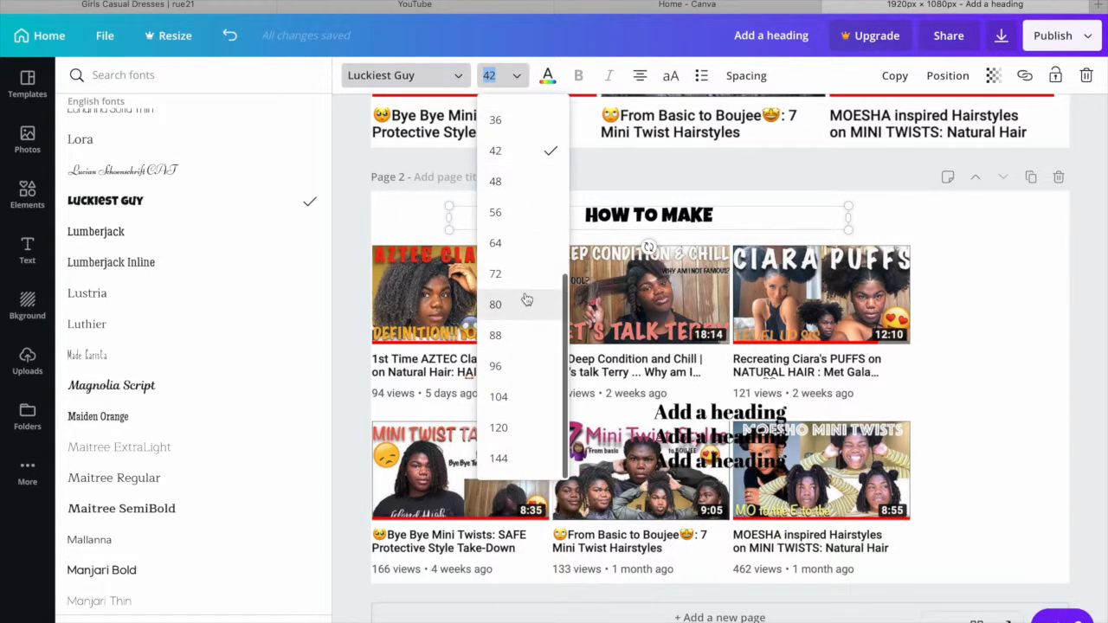
left_click(523, 274)
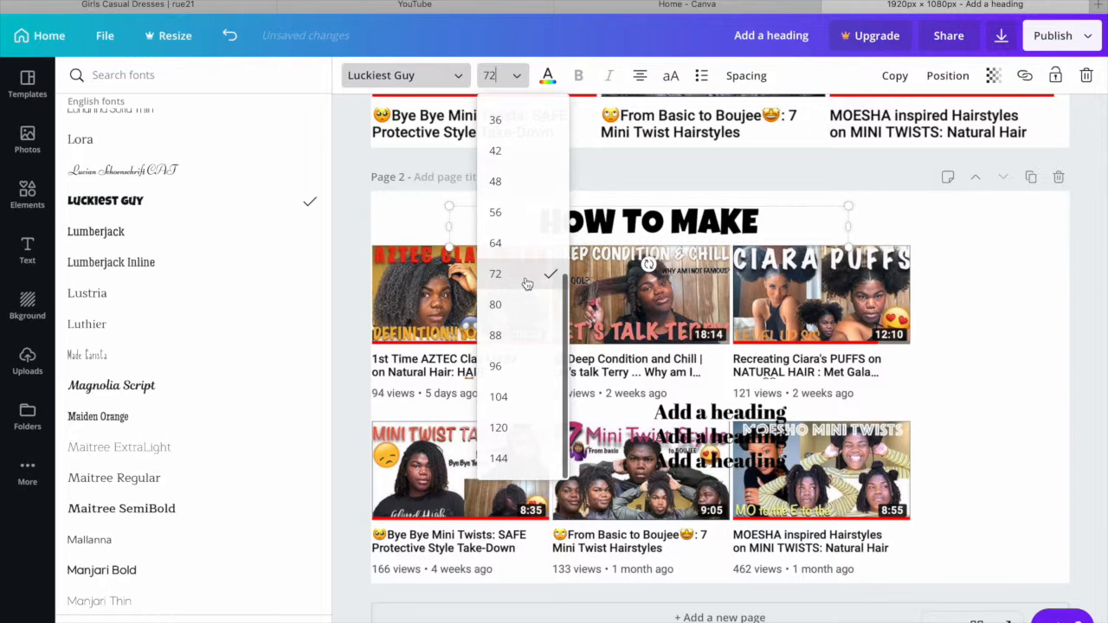
left_click(508, 77)
left_click(521, 355)
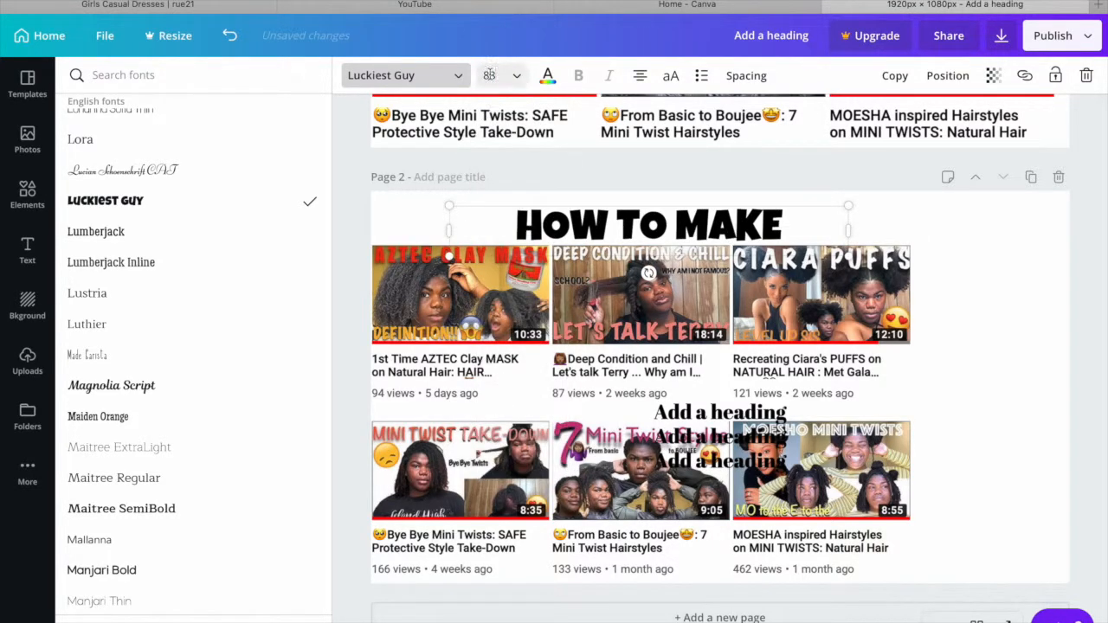
left_click(509, 75)
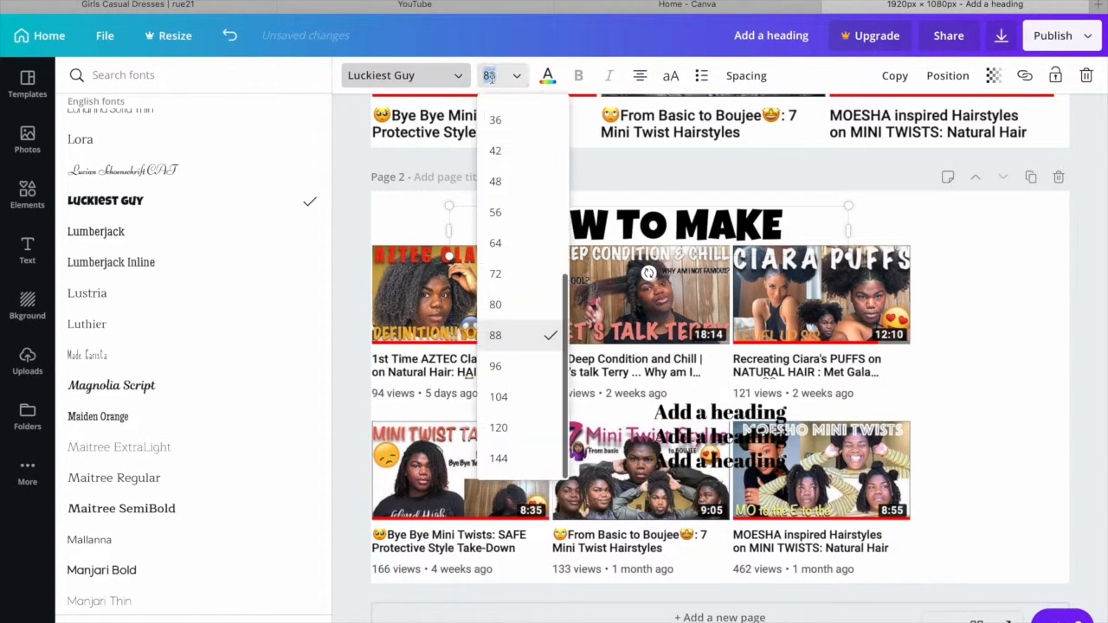
left_click(532, 427)
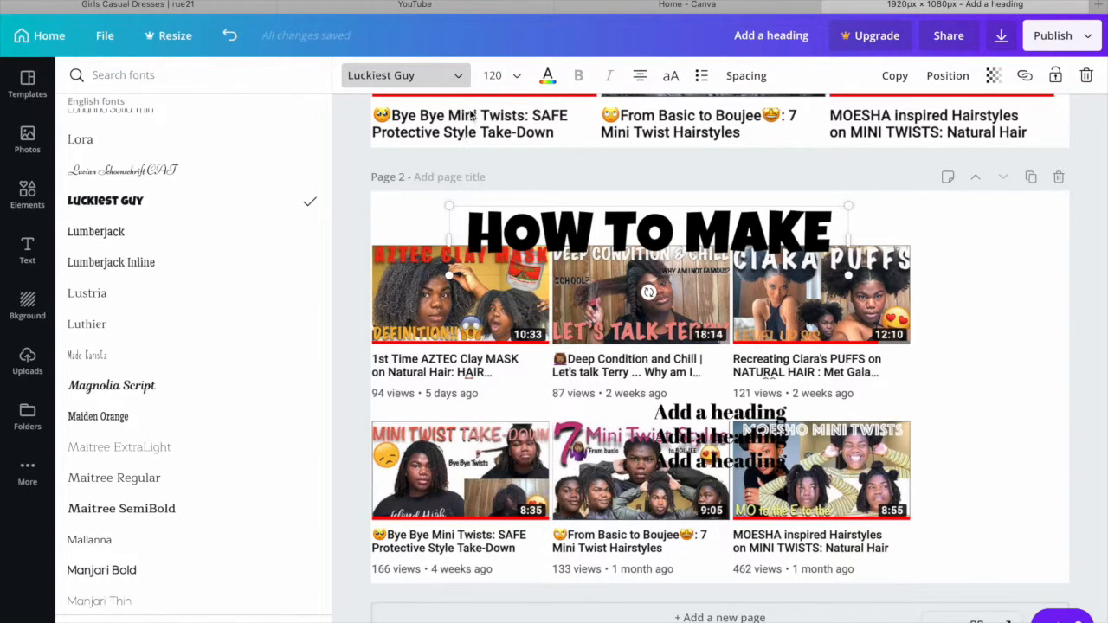
left_click(515, 76)
left_click(520, 462)
- Widen the "HOW TO MAKE" text box, increase its letter spacing and position it across nearly the full page width
left_click_drag(849, 281, 995, 279)
left_click_drag(736, 230, 636, 227)
double_click(636, 227)
left_click(746, 76)
left_click_drag(773, 117, 792, 118)
left_click_drag(915, 280, 1020, 278)
left_click(985, 289)
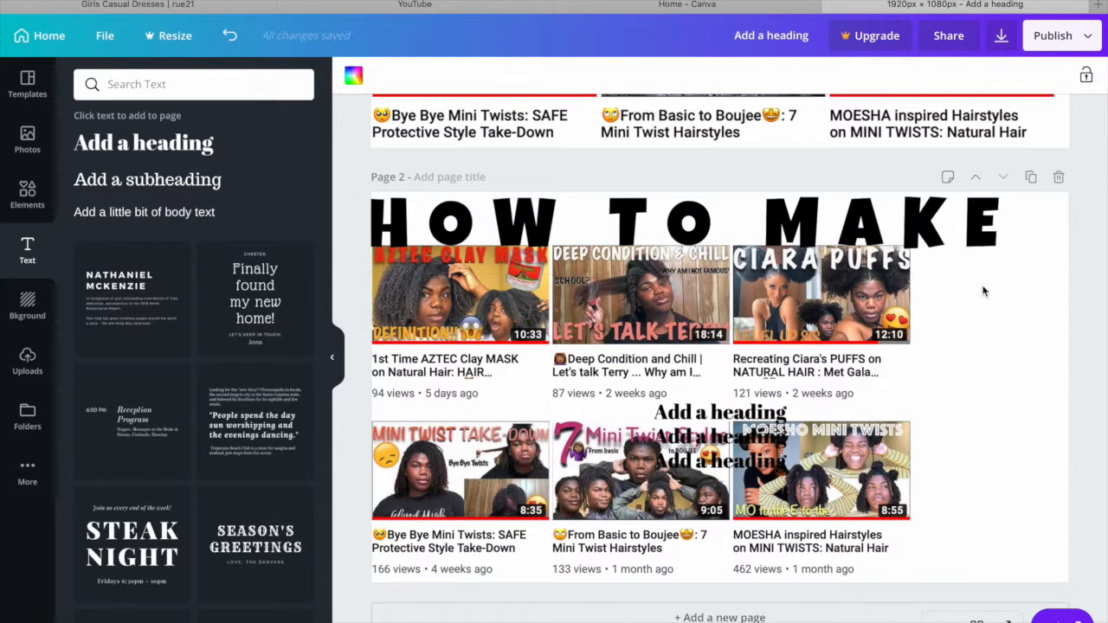
left_click_drag(939, 238, 958, 238)
- Move the uppermost spare heading off the stack and replace its text with "BOMB"
left_click_drag(720, 412, 721, 380)
double_click(721, 379)
type("BOMB THUMBNAILS")
left_click_drag(786, 392, 978, 392)
left_click_drag(868, 380, 937, 336)
double_click(938, 336)
type("BOMB")
- Set the "BOMB" heading to font size 120 and place it under "MAKE" near the page's right edge
left_click(517, 76)
left_click(520, 426)
left_click(969, 344)
left_click_drag(922, 400, 978, 294)
left_click(978, 413)
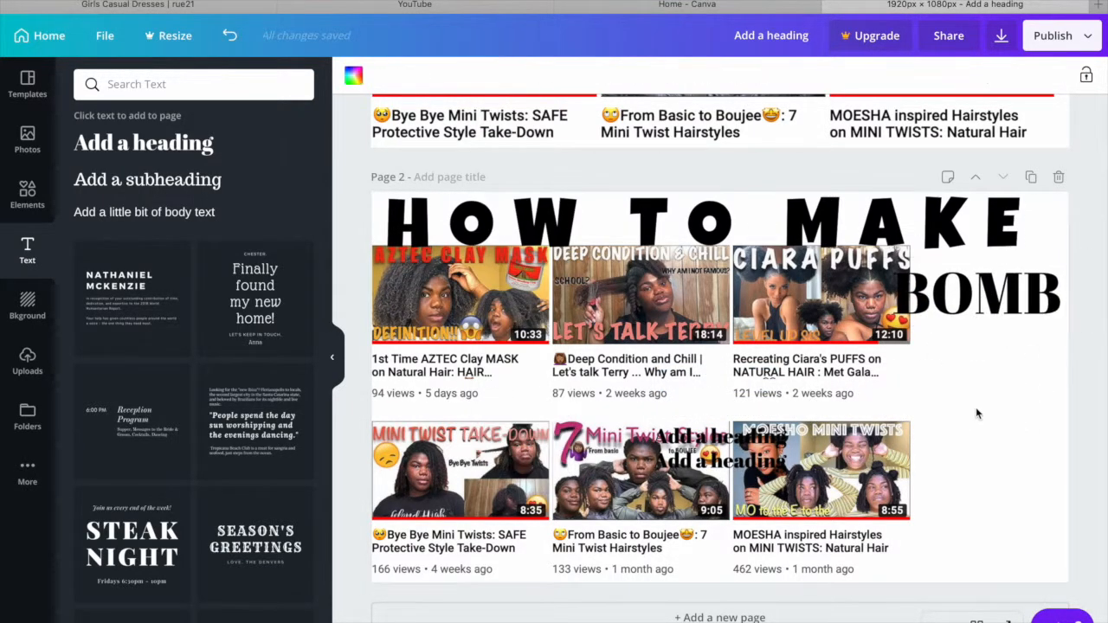
- Change the next spare heading to read "THUMBNAILS" and widen its text box to fit on one line
left_click_drag(720, 437, 720, 387)
double_click(721, 388)
type("THUMBNAILS")
left_click_drag(788, 398, 847, 398)
- Shrink the video grid screenshot to clear the headings and move "THUMBNAILS" to the free space beside it, below "BOMB"
double_click(814, 303)
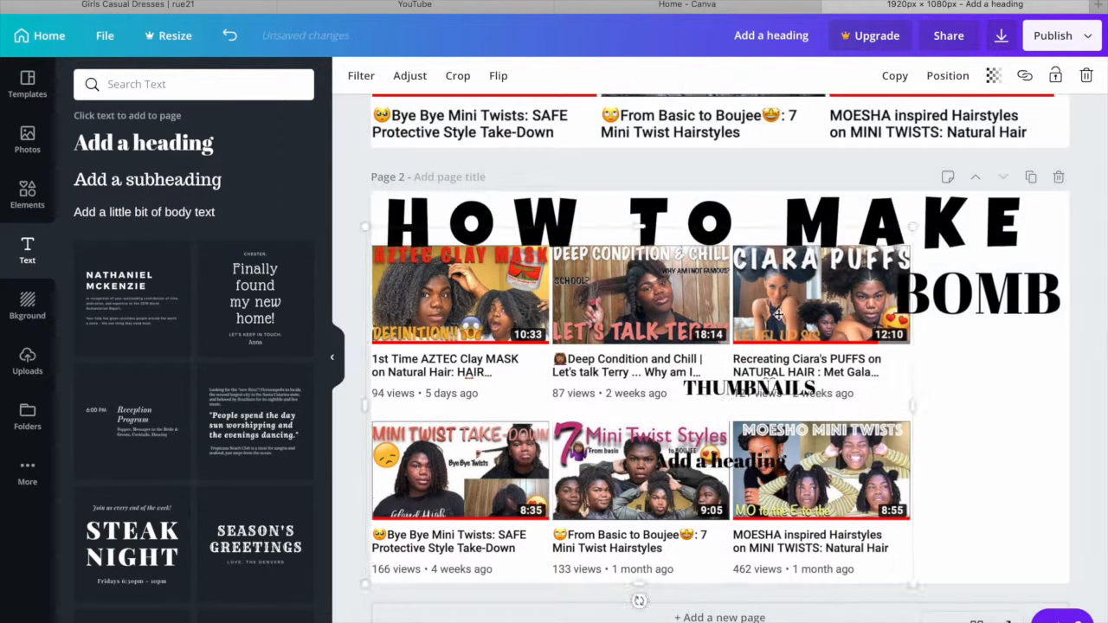
left_click_drag(910, 227, 851, 265)
left_click_drag(784, 388, 992, 376)
- Move the last spare heading below "THUMBNAILS", change it to "FOR FREE" and set its font to Luckiest Guy
left_click_drag(720, 460, 927, 470)
double_click(928, 470)
type("FOR FREE")
left_click(402, 76)
scroll(173, 363, "down", 15)
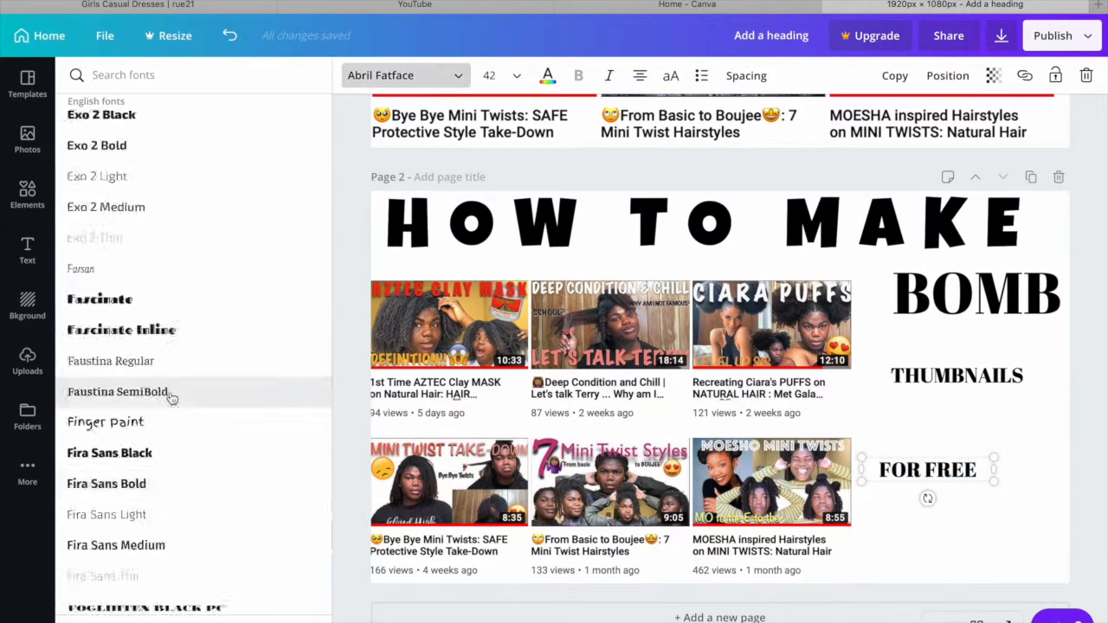
left_click(123, 282)
- Set the "FOR FREE" heading to font size 120 and move it into the page's lower-right corner
left_click(492, 76)
left_click(497, 457)
left_click(491, 75)
left_click(497, 433)
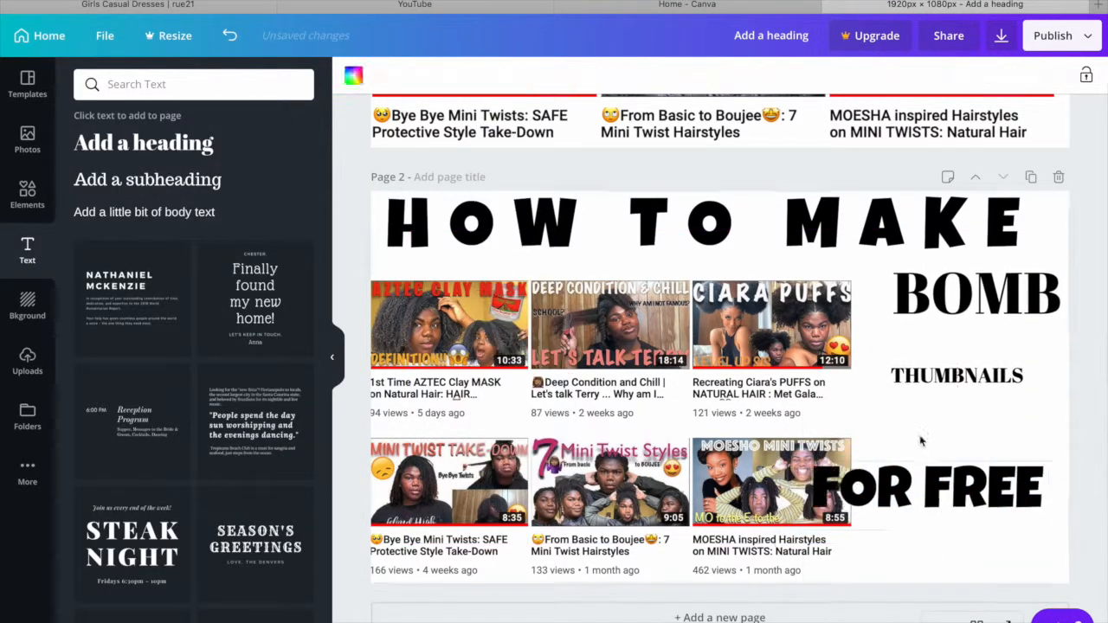
left_click_drag(929, 486, 955, 550)
- Set "THUMBNAILS" to font size 72, widen its text box and centre it between "BOMB" and "FOR FREE"
left_click(958, 377)
left_click(492, 75)
left_click(497, 346)
left_click_drag(862, 385, 820, 386)
left_click_drag(938, 386, 938, 409)
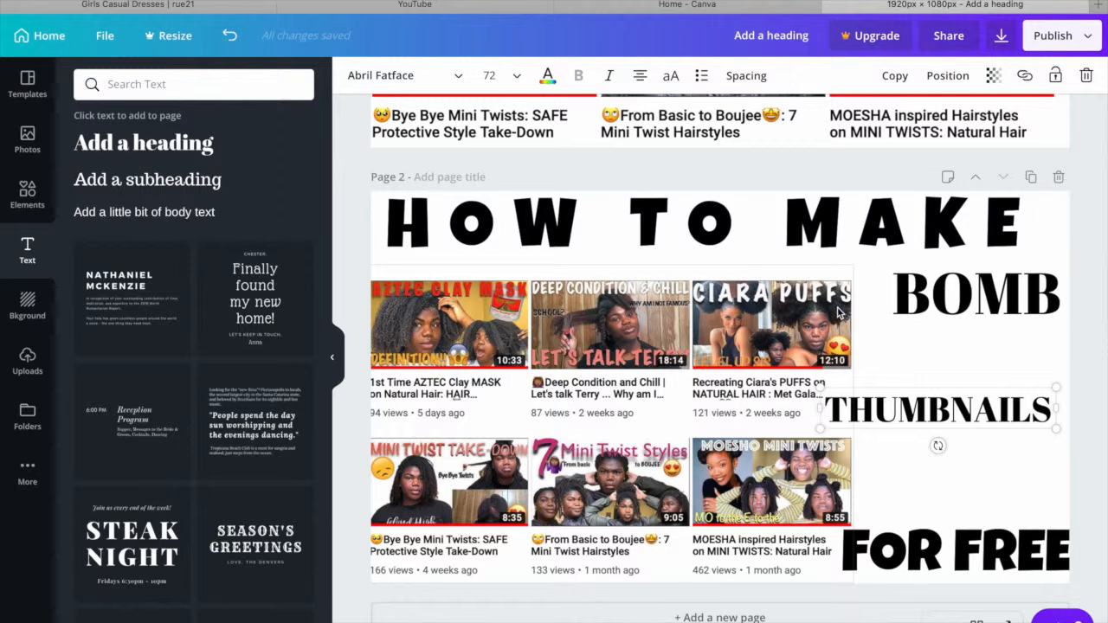
- Set the text colour of the whole "HOW TO MAKE" heading to the default bright red
left_click(685, 231)
double_click(940, 234)
left_click(1020, 238)
left_click_drag(1020, 238, 320, 257)
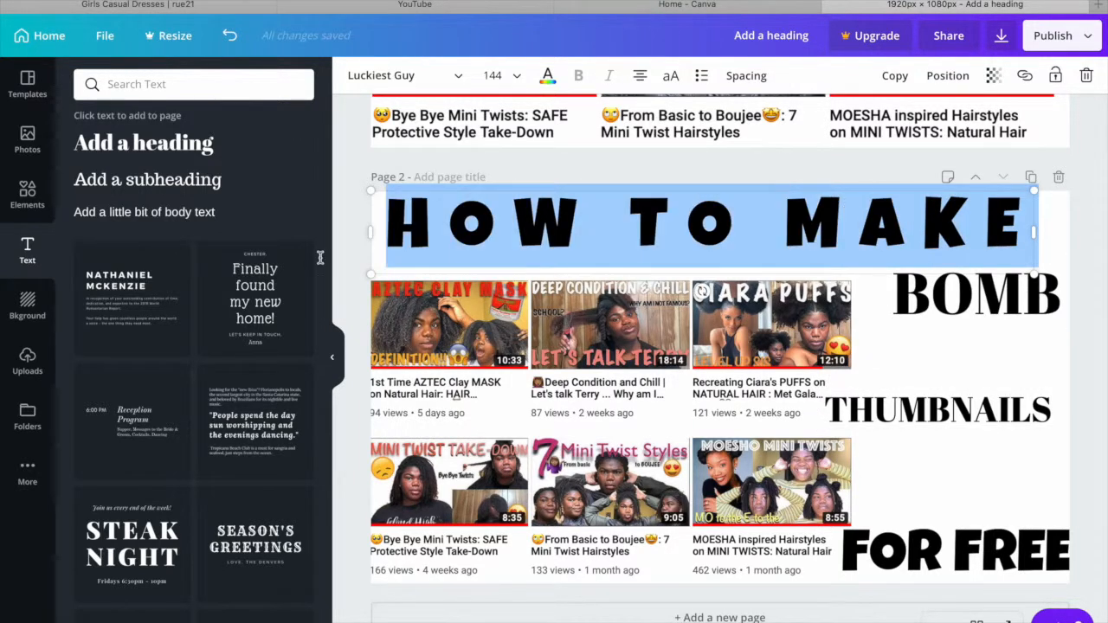
left_click(547, 75)
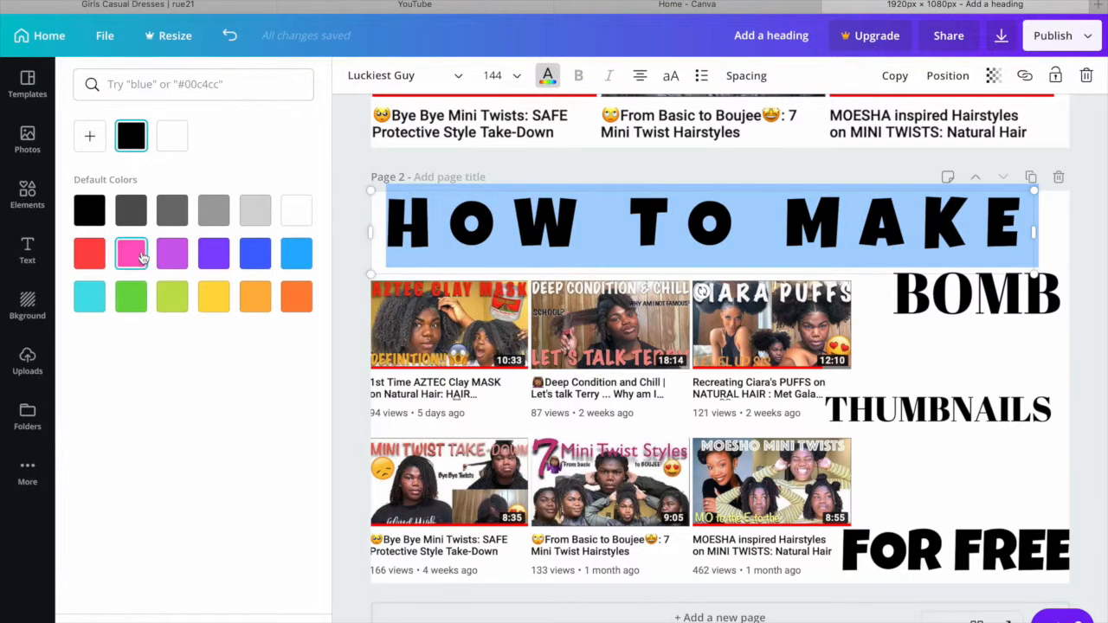
left_click(90, 254)
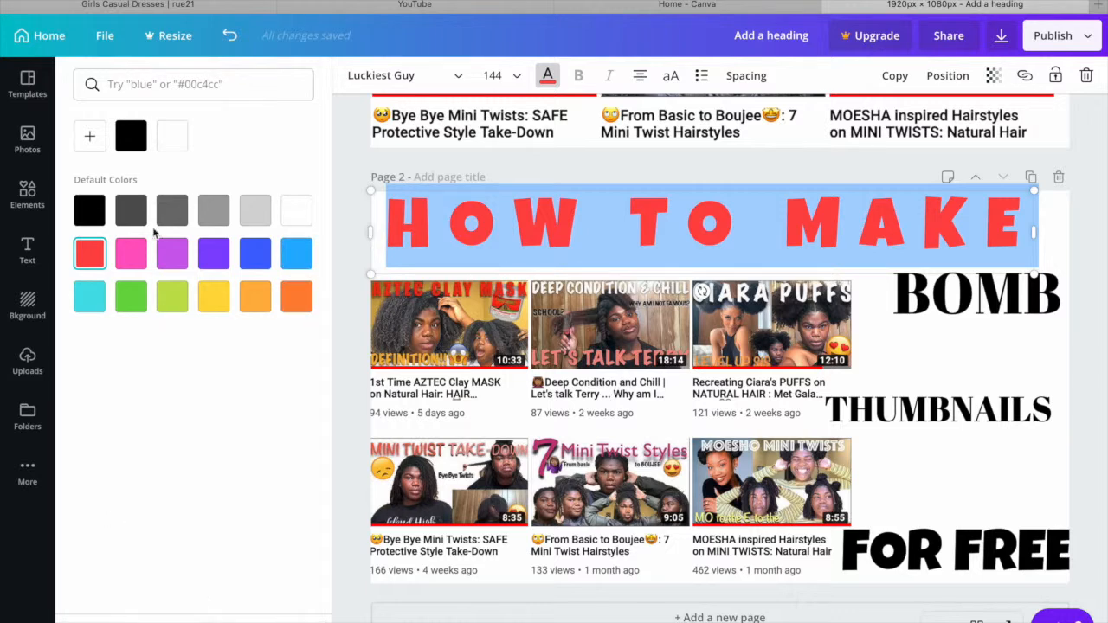
- Search the text colours for "red" and apply the Brilliant Bites dark red #bc1823 to the "HOW TO MAKE" heading
left_click(185, 84)
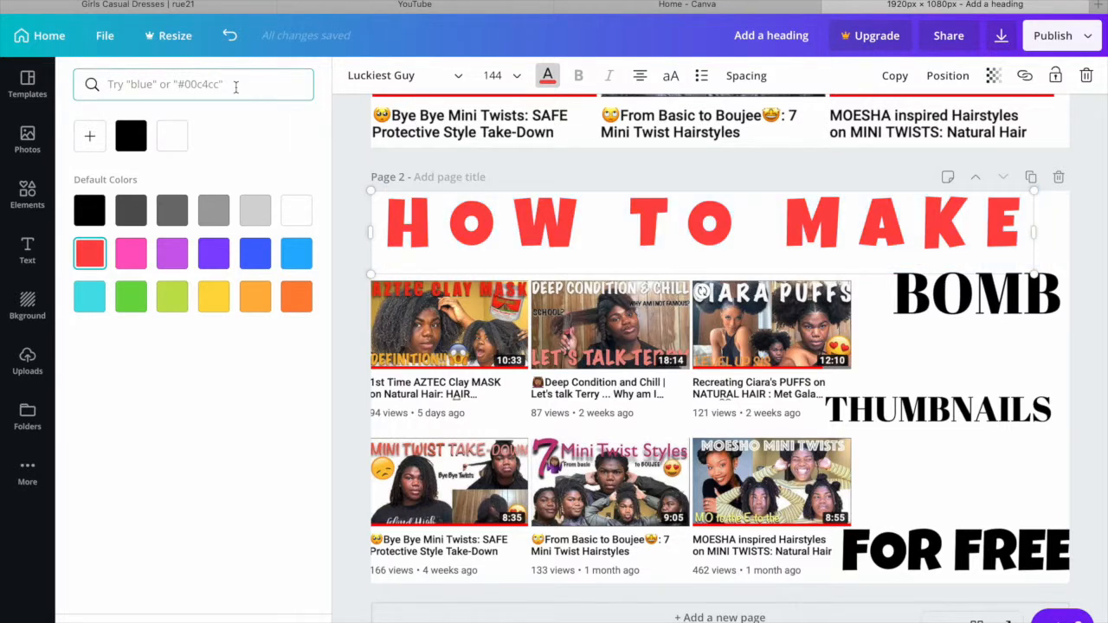
type("red")
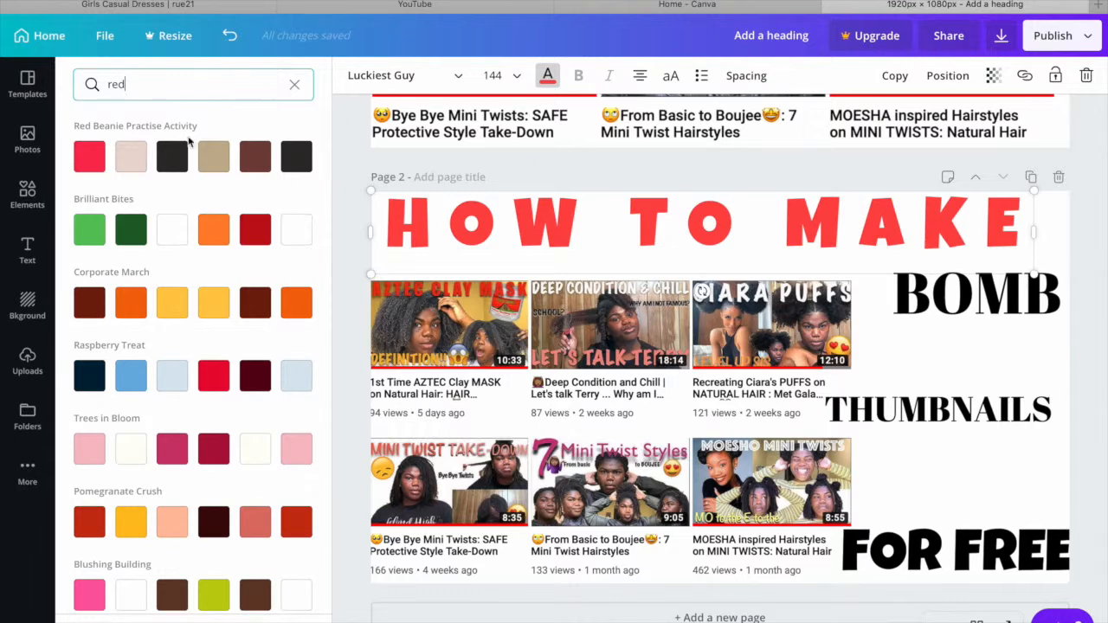
scroll(167, 539, "down", 5)
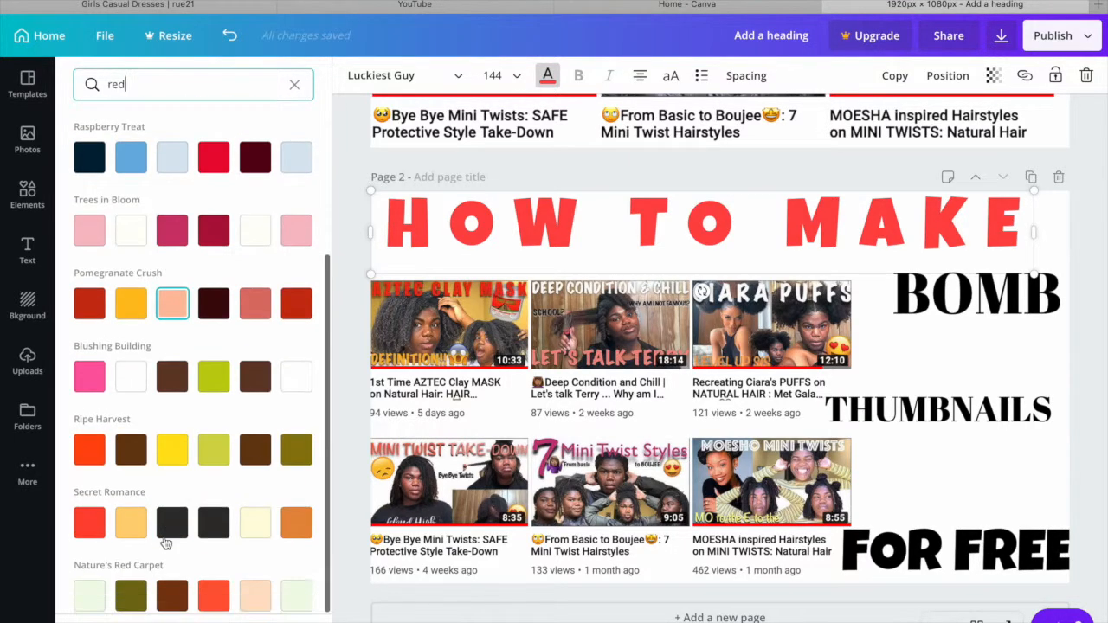
scroll(182, 459, "up", 5)
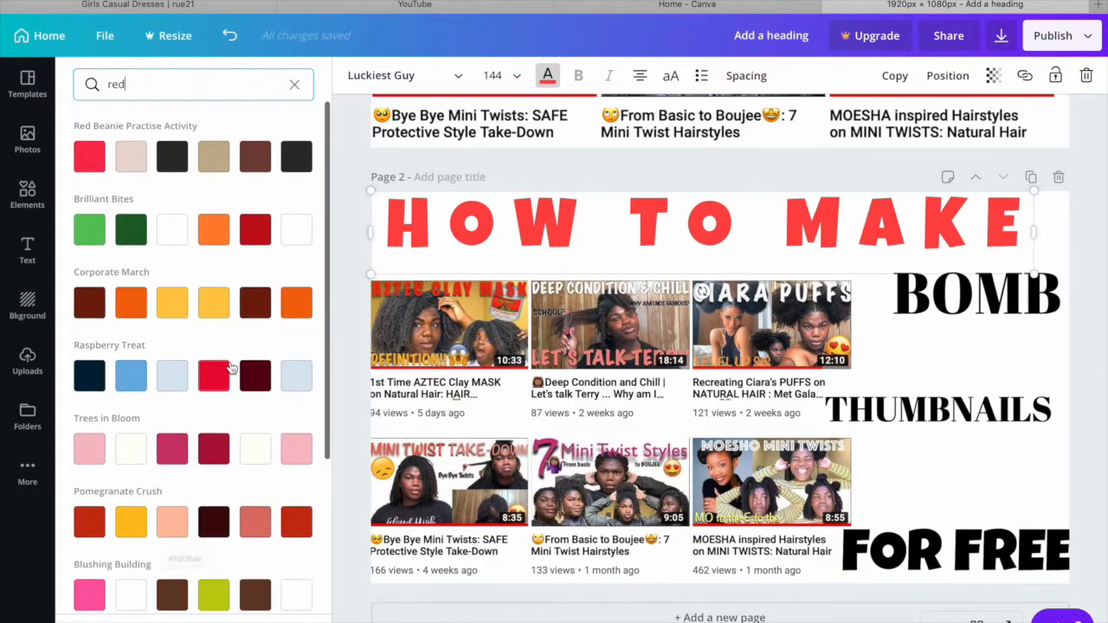
left_click(256, 230)
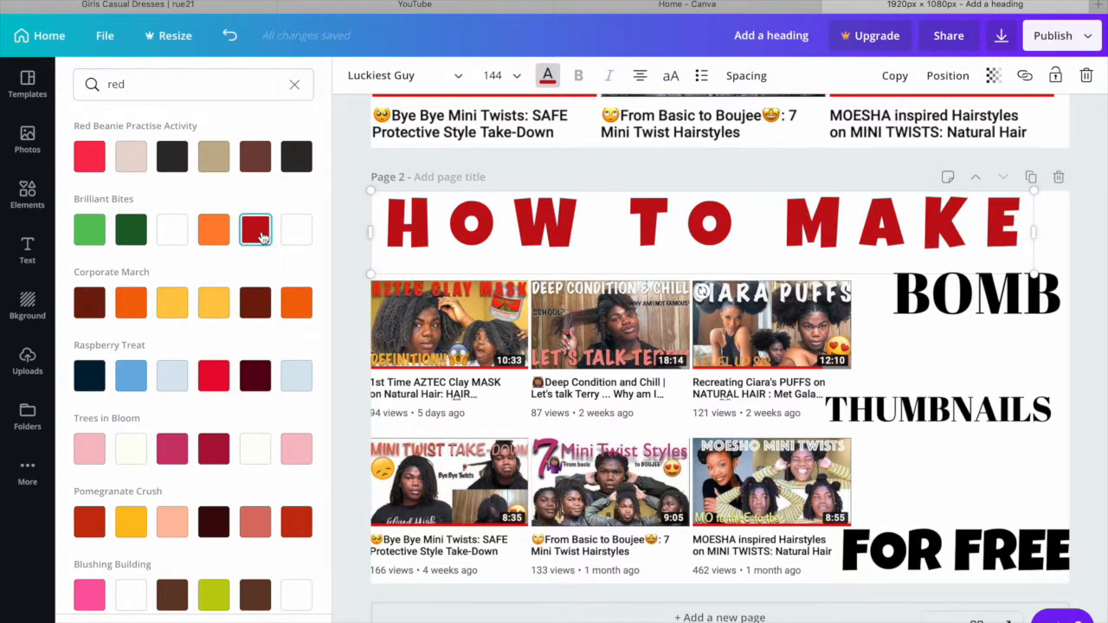
left_click(101, 458)
left_click(256, 230)
- Recolour the "FOR FREE" heading with the near-black shade from the Red Beanie Practise Activity palette
scroll(272, 324, "down", 3)
scroll(271, 324, "up", 3)
left_click(1066, 551)
left_click(1066, 552)
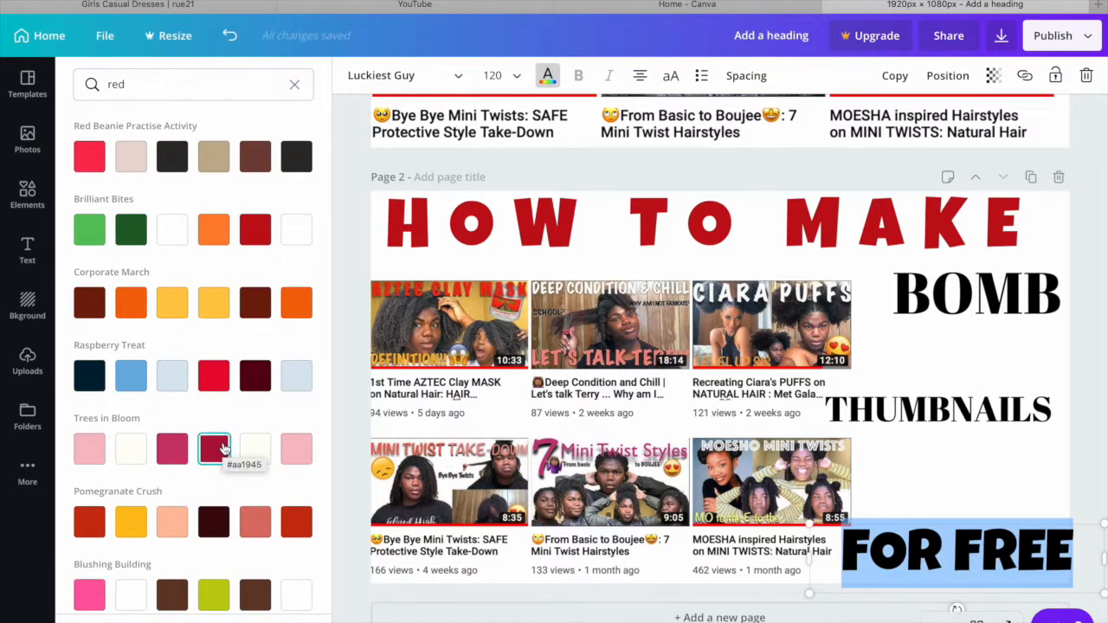
left_click(225, 245)
left_click(257, 223)
left_click(256, 305)
left_click(300, 168)
- Set "THUMBNAILS" to font size 104 and enlarge the video grid screenshot to fill the area between "HOW TO MAKE" and the page's bottom edge
left_click(549, 321)
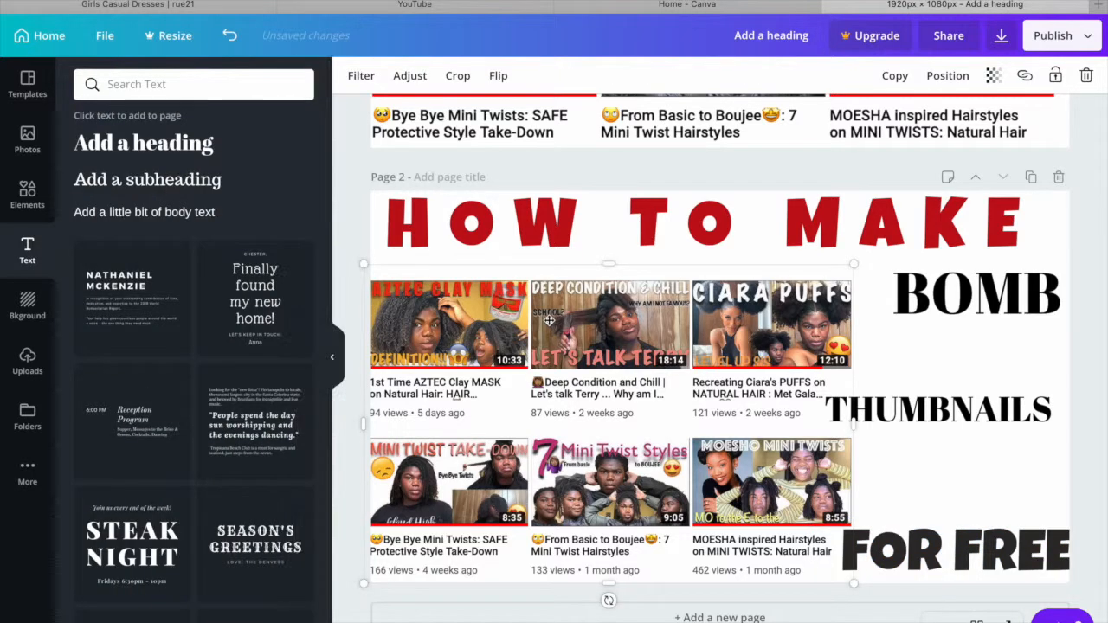
left_click(920, 415)
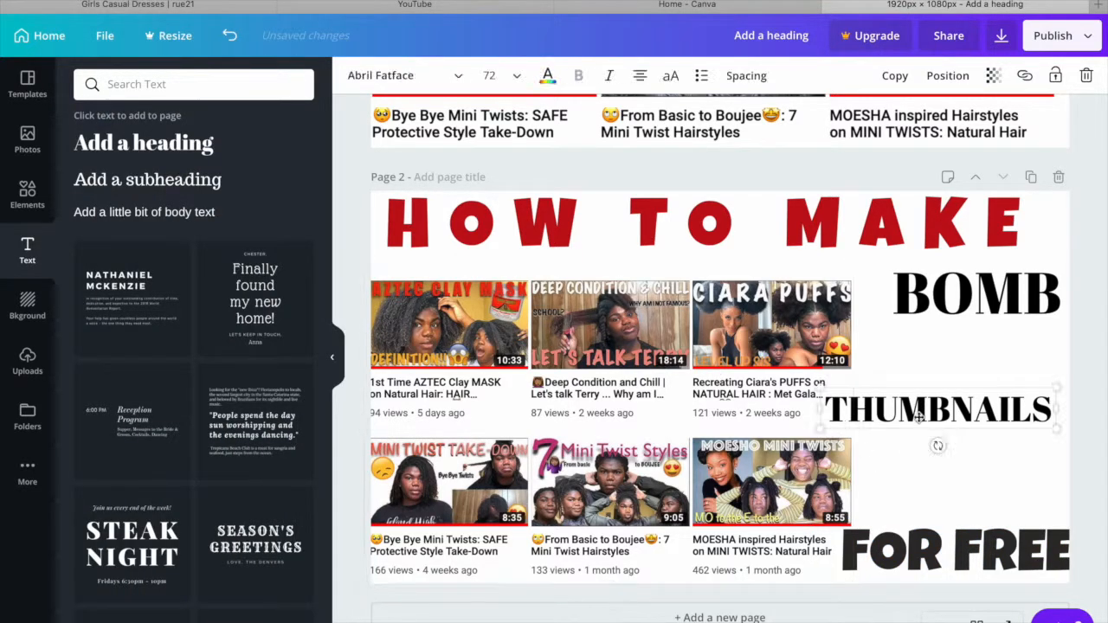
left_click(786, 340)
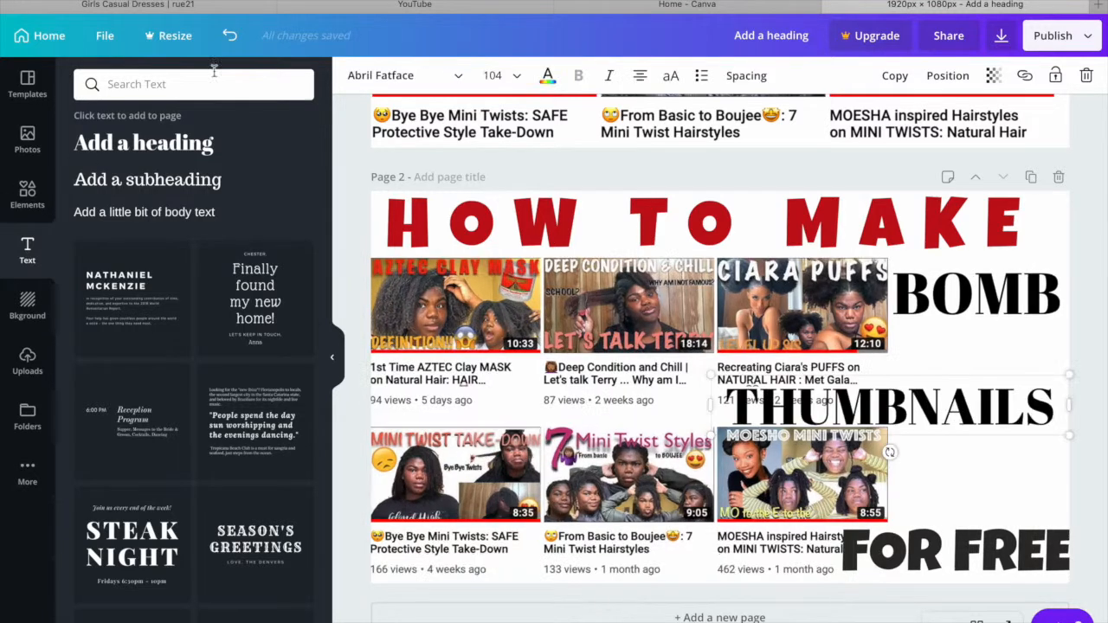
- Add a ribbon banner from the Lines elements and stretch it to cover the width of "THUMBNAILS"
left_click(29, 212)
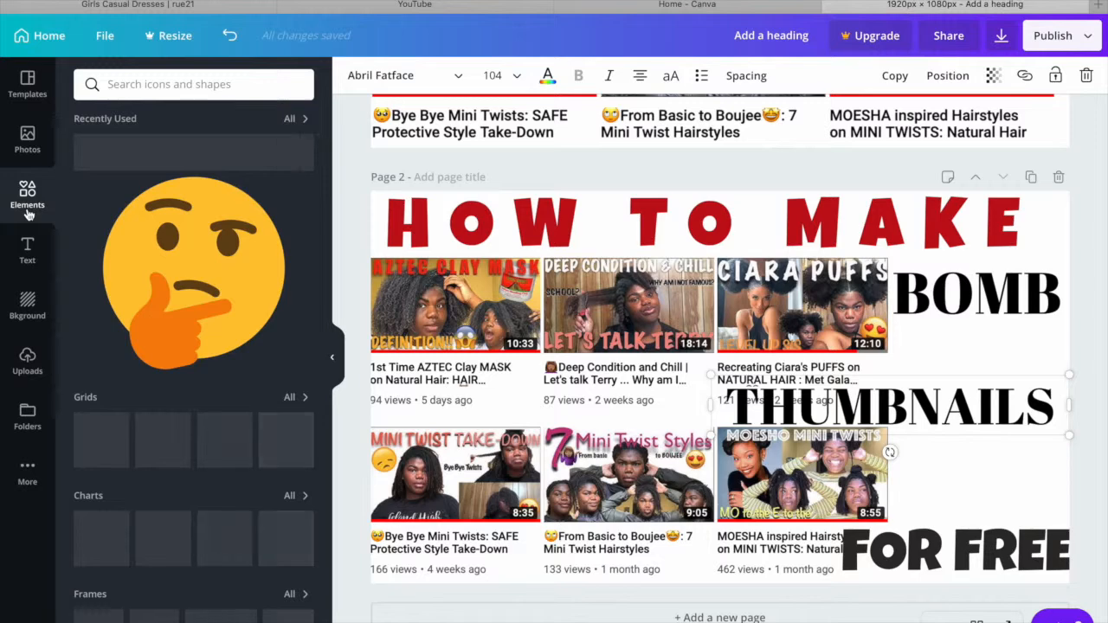
scroll(185, 352, "down", 5)
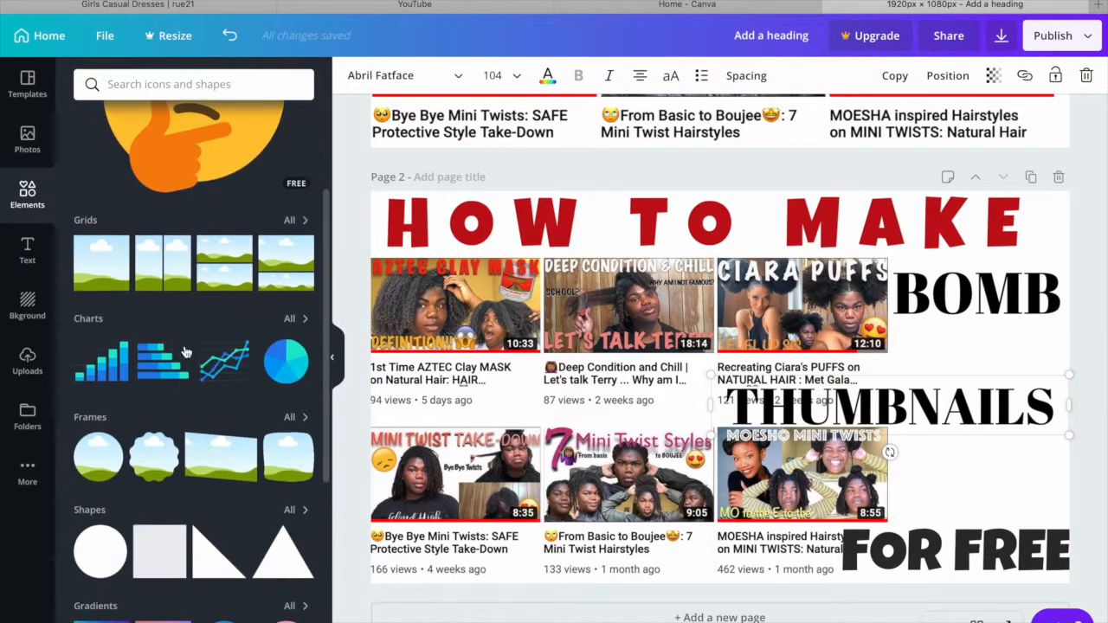
scroll(185, 346, "down", 1)
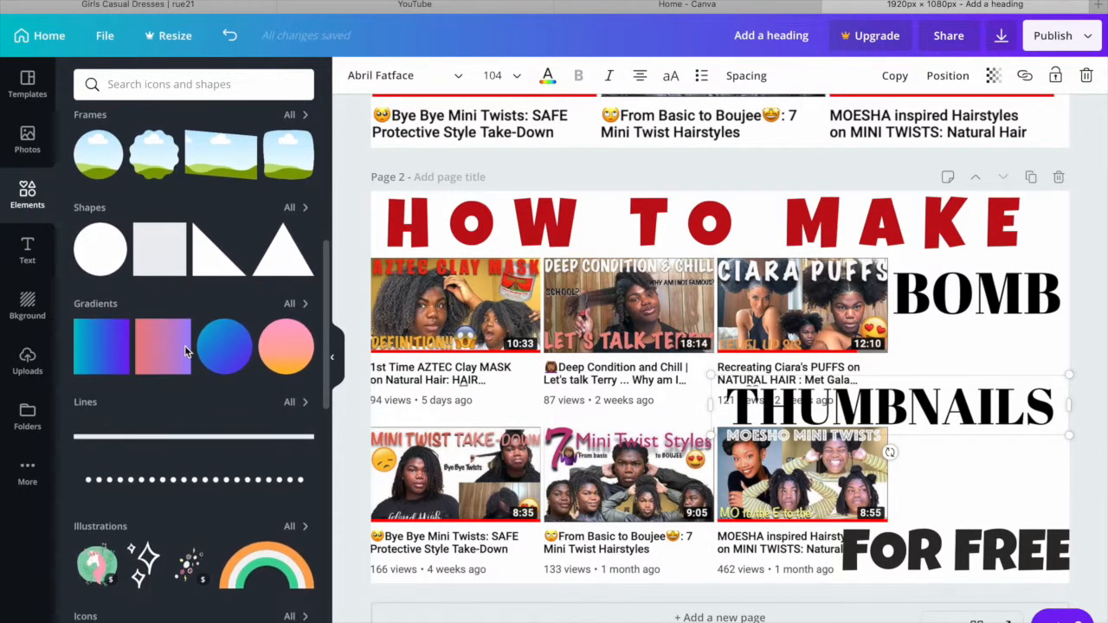
left_click(290, 397)
left_click(186, 334)
key("BackSpace")
left_click_drag(628, 404, 668, 421)
left_click_drag(449, 403, 704, 403)
- Layer the ribbon banner behind the "THUMBNAILS" text but in front of the grid screenshot, and recolour it light grey
left_click(948, 75)
left_click(878, 119)
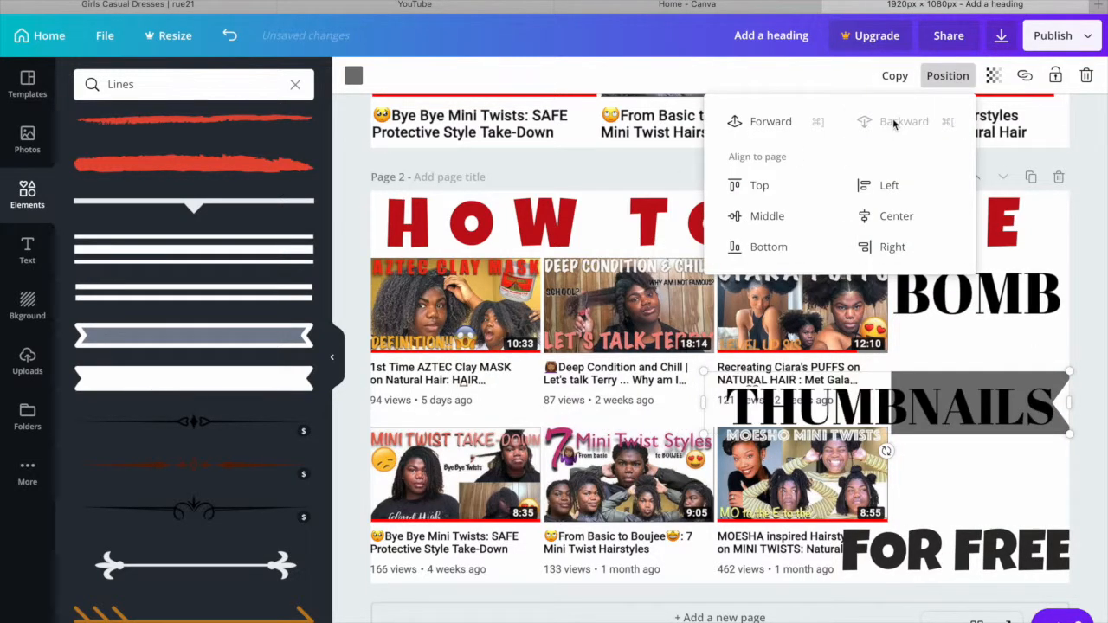
left_click(354, 75)
left_click(717, 390)
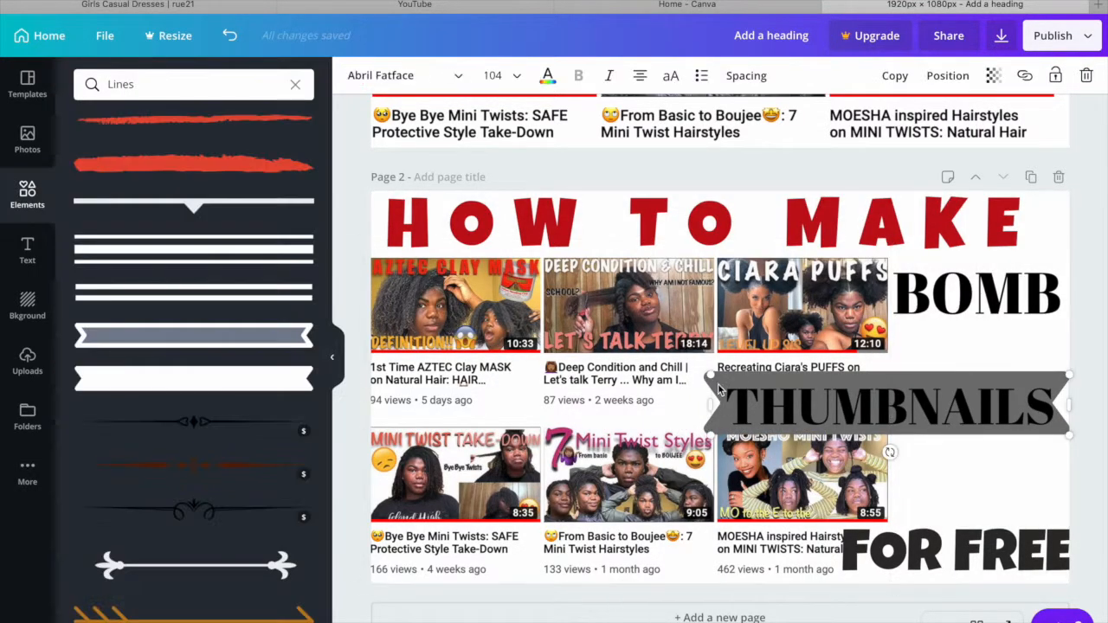
- Open Google in a new browser tab and search for "bomb emoji png"
key("super+t")
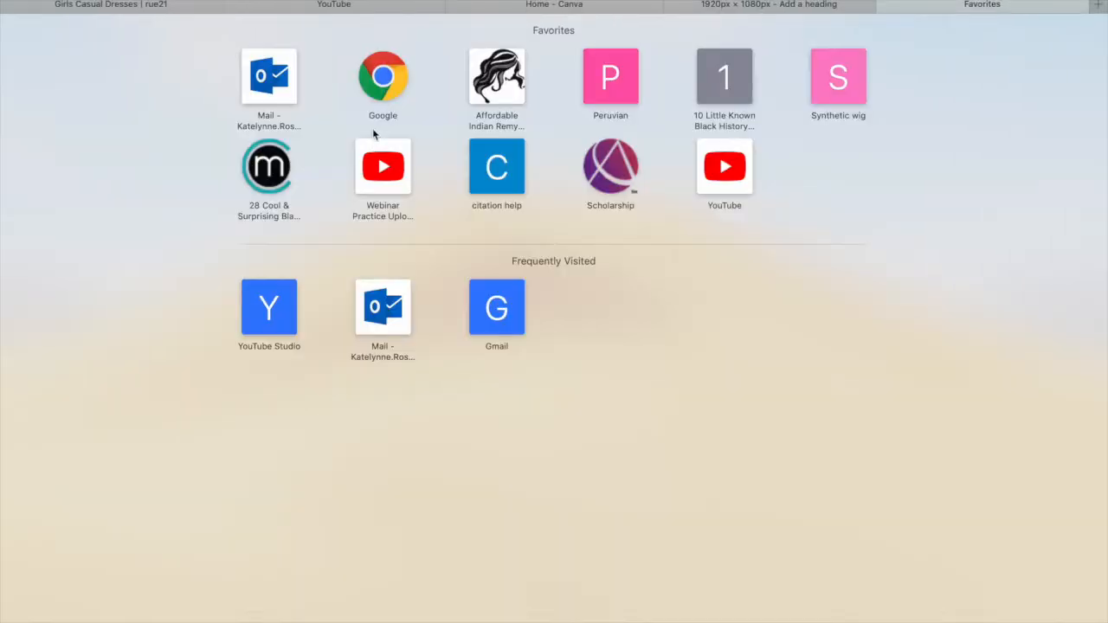
left_click(374, 110)
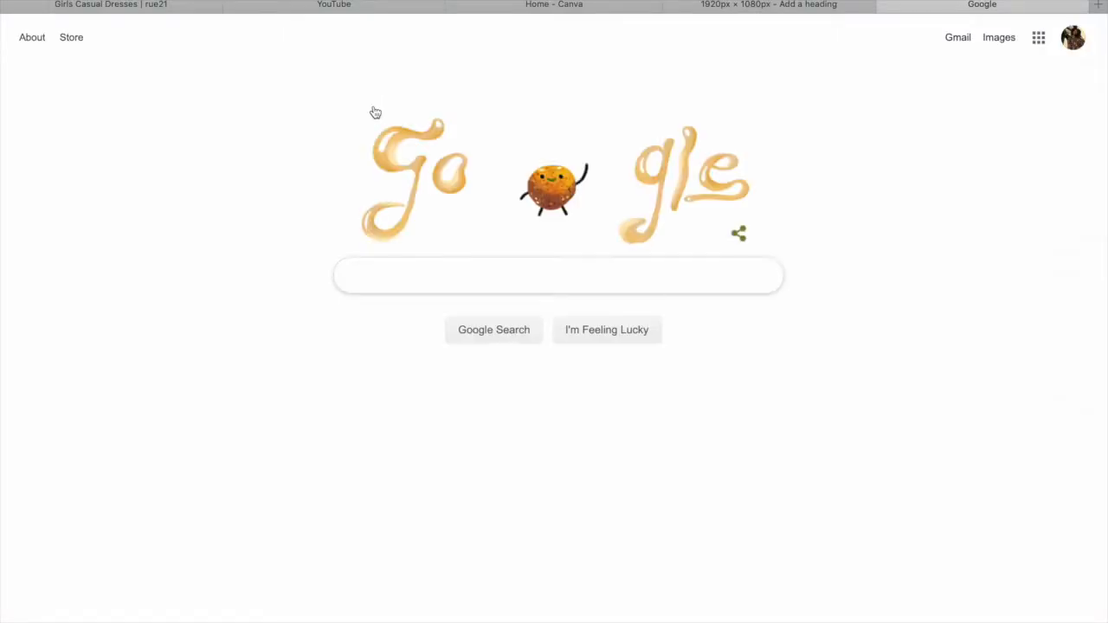
type("bo")
type("m")
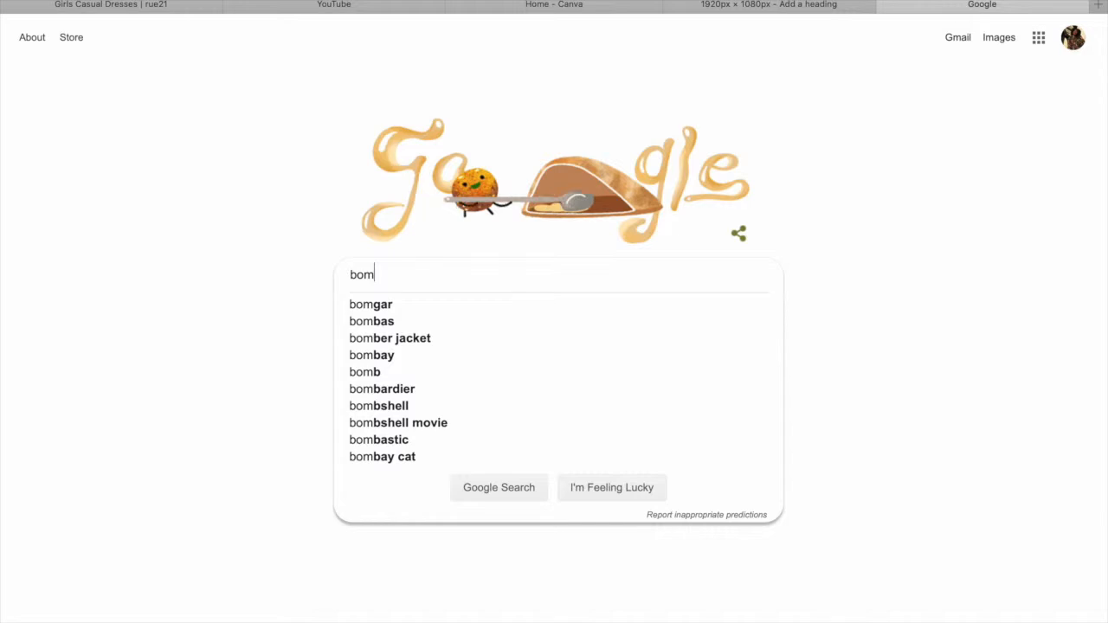
type("b em")
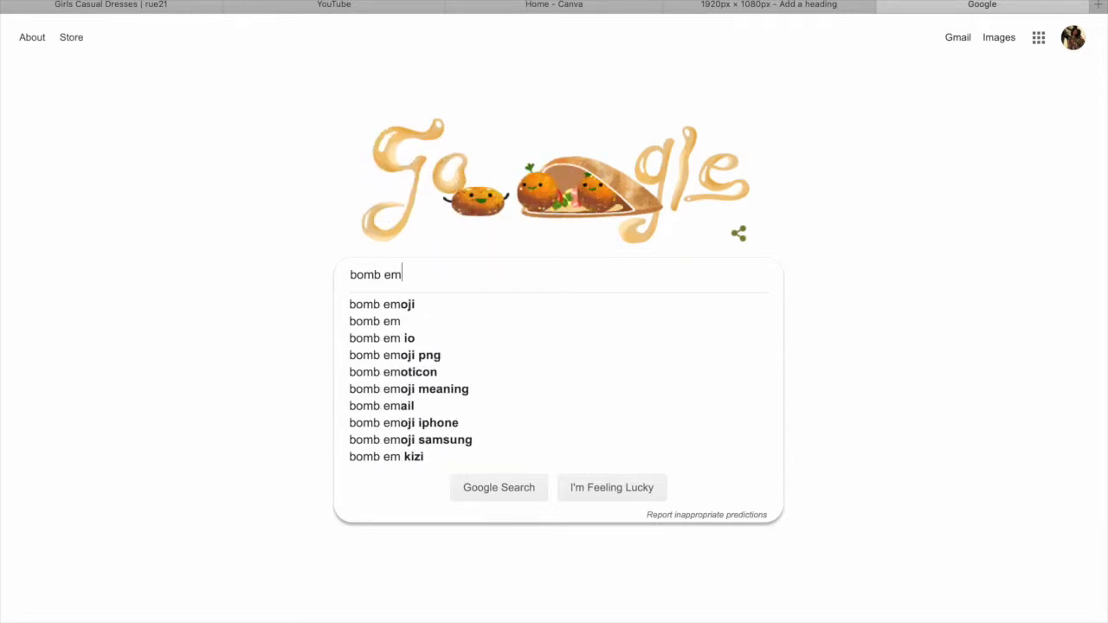
key("Down")
key("Down")
key("Down")
key("Down")
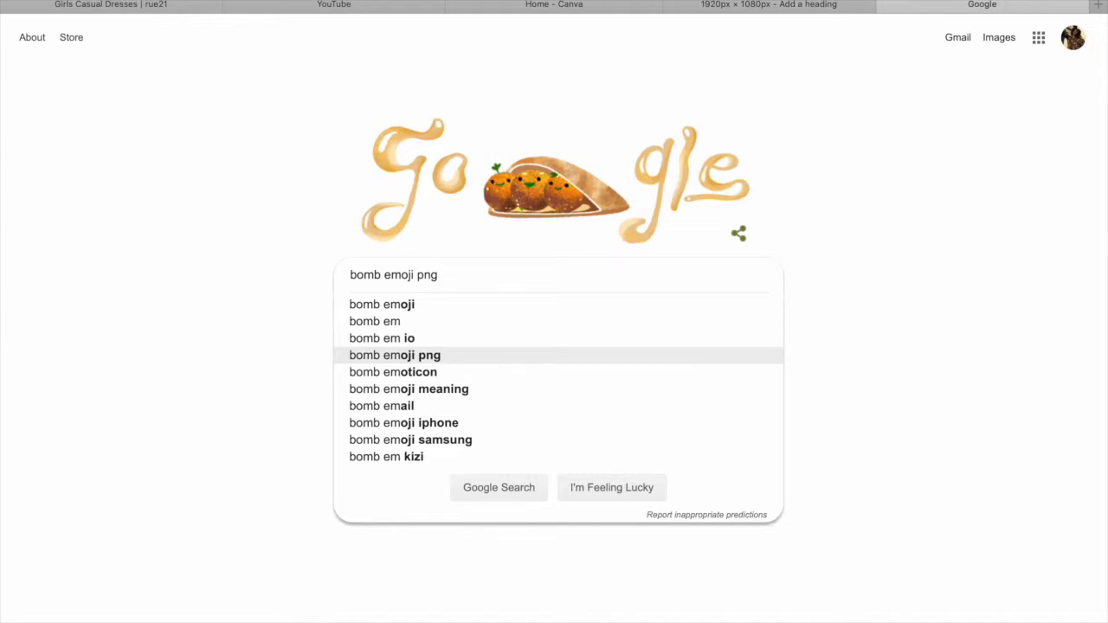
key("Return")
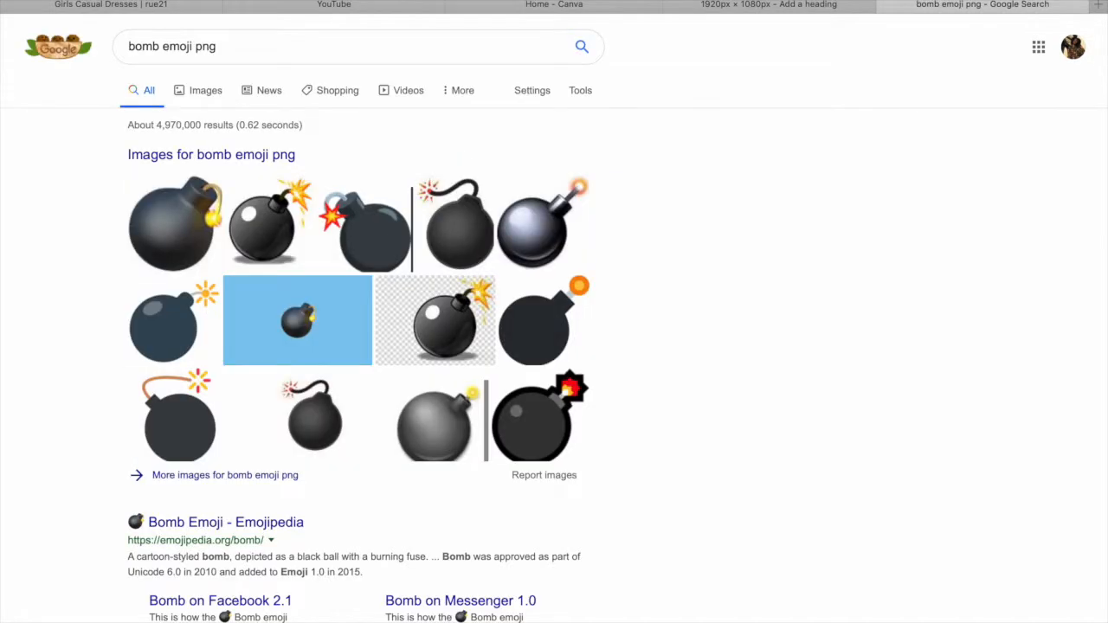
- Show the image results for the bomb emoji and save the "Ios Emoji Bomb" picture to Downloads
left_click(206, 94)
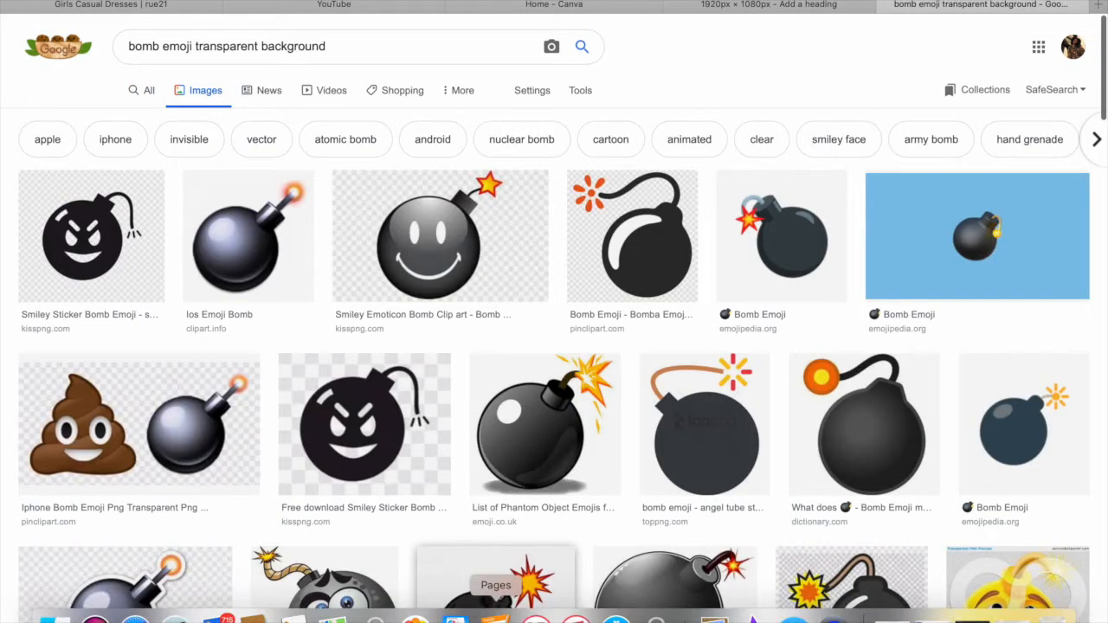
left_click(253, 259)
right_click(341, 321)
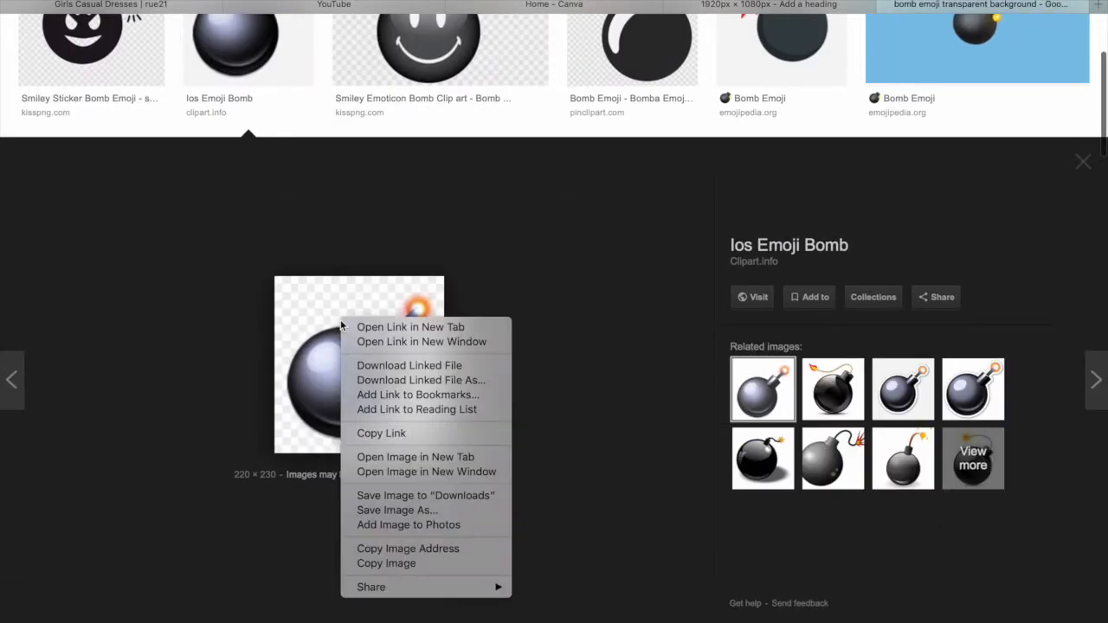
left_click(429, 498)
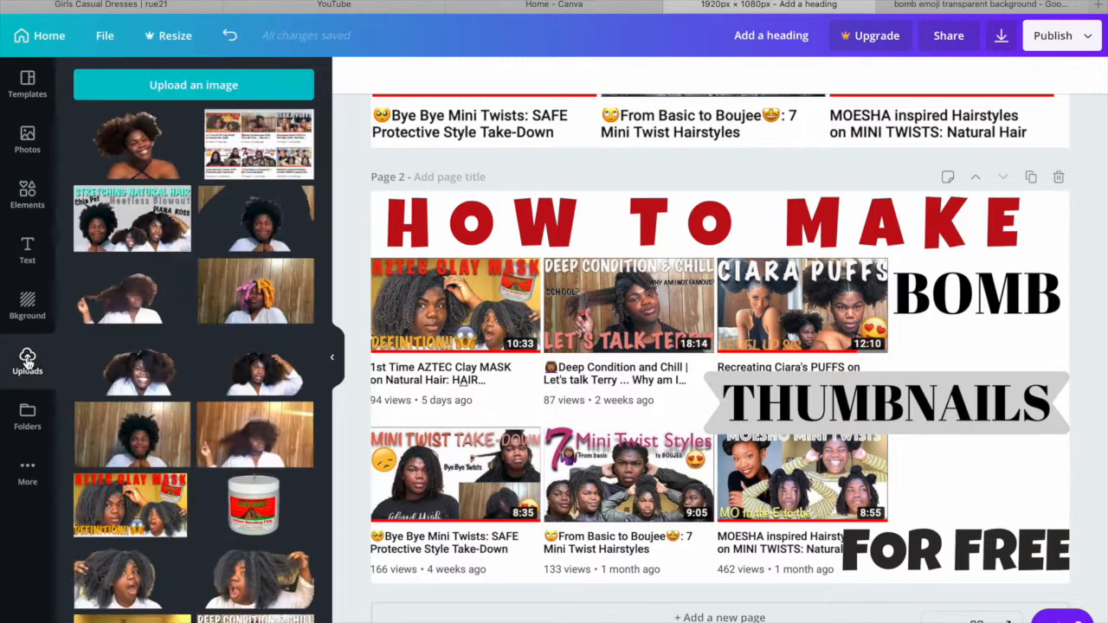
- Switch back to Canva, upload the downloaded bomb image and place it between "THUMBNAILS" and "FOR FREE"
left_click(174, 86)
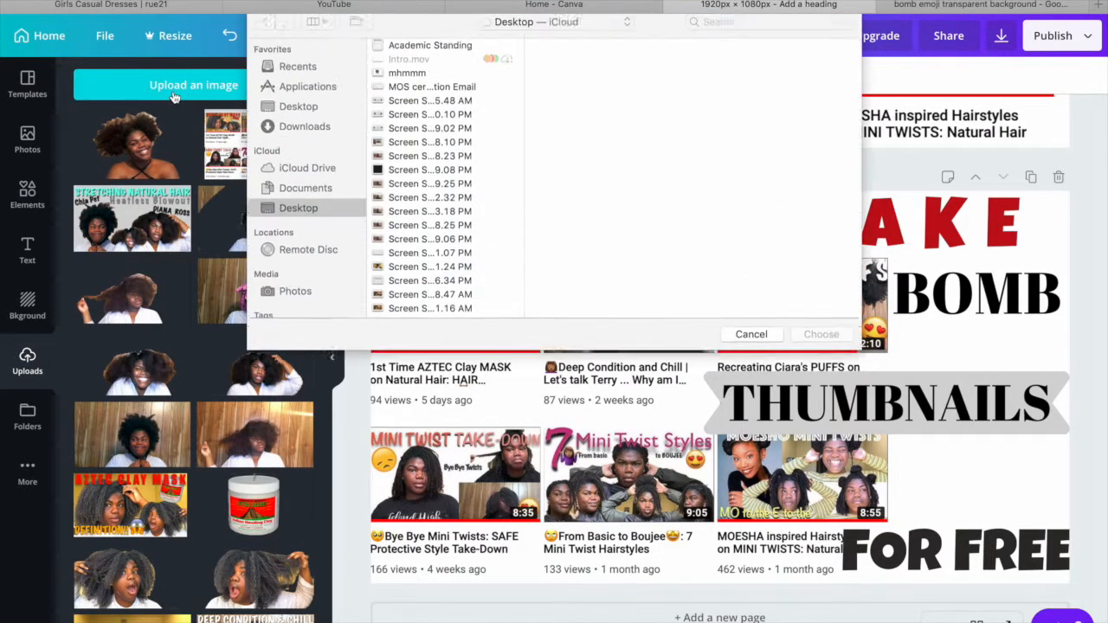
left_click(298, 75)
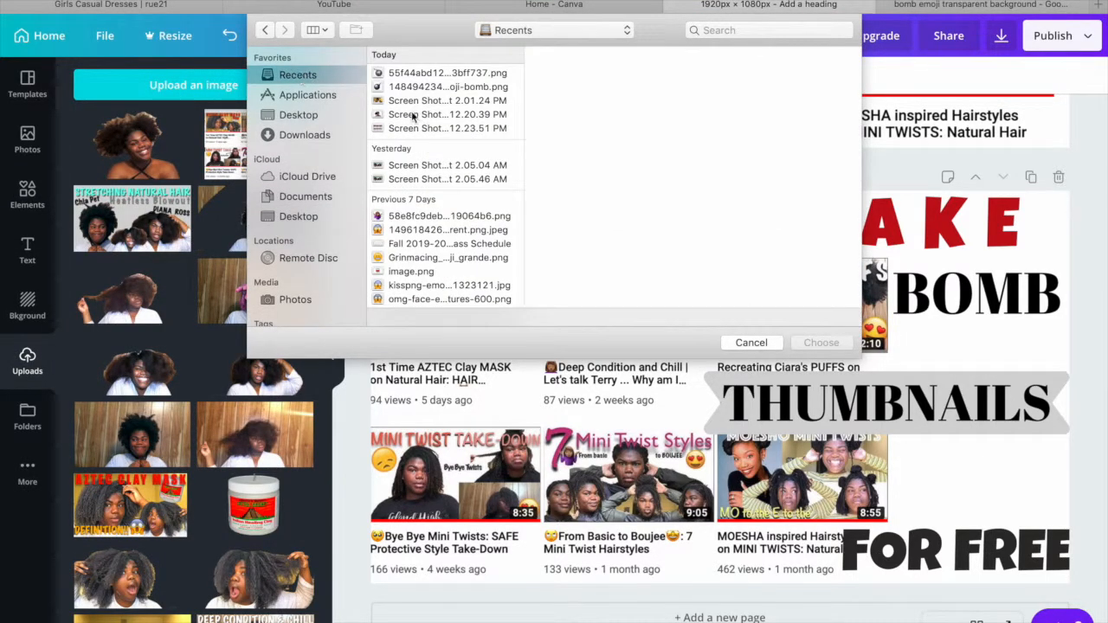
left_click(418, 74)
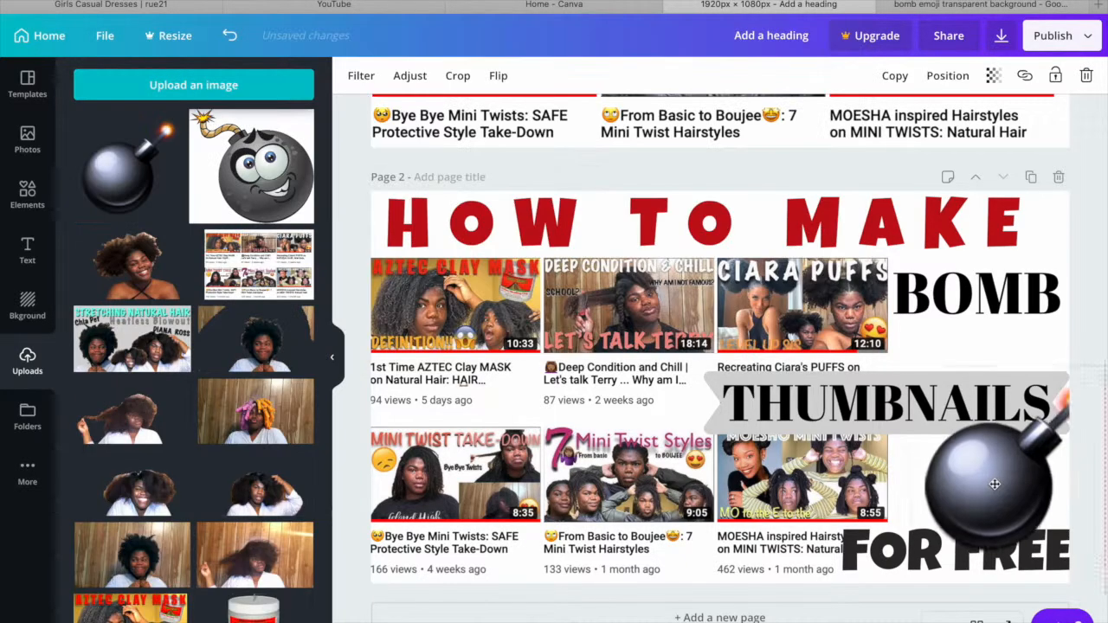
left_click_drag(997, 485, 979, 480)
left_click(996, 343)
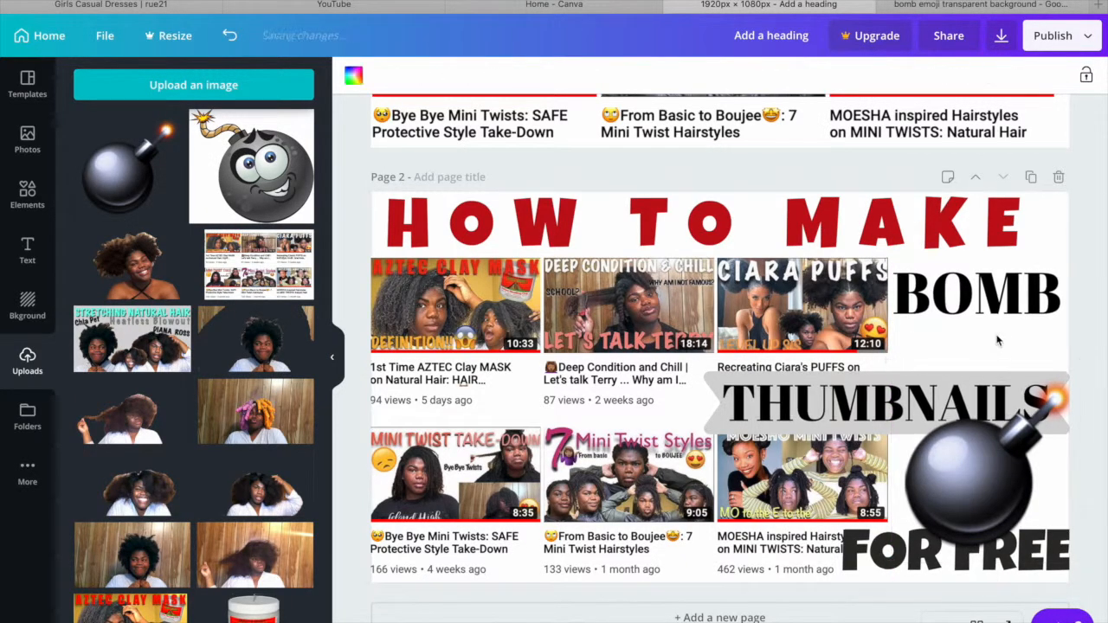
- Move "THUMBNAILS" and its grey banner up to just below "BOMB", and shrink the bomb slightly so it sits above "FOR FREE"
left_click(985, 318)
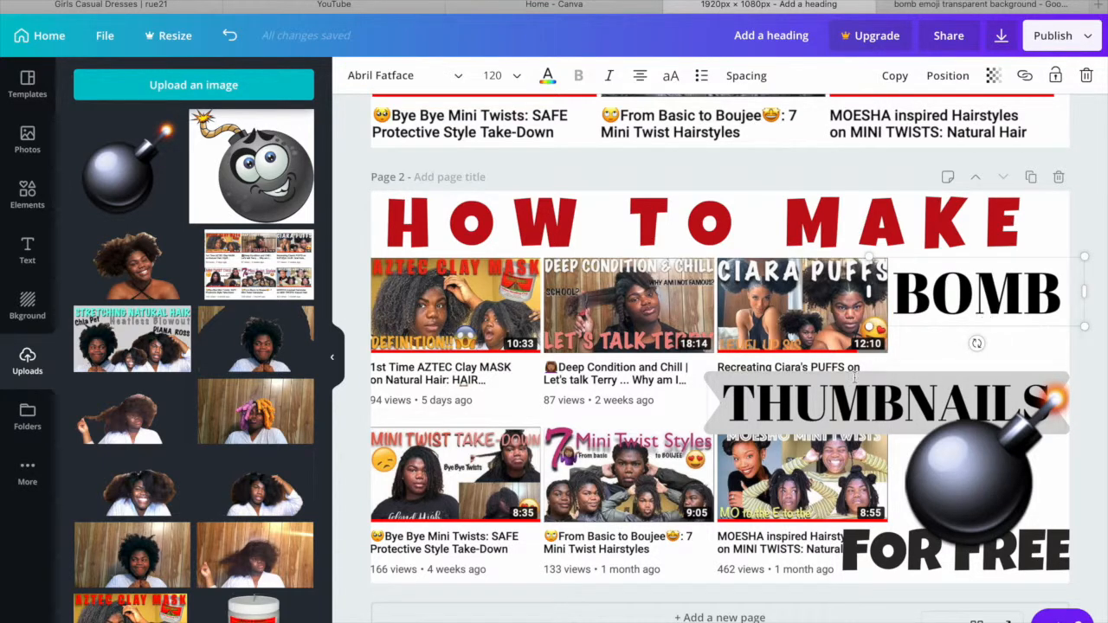
left_click(676, 404)
left_click_drag(763, 408, 764, 449)
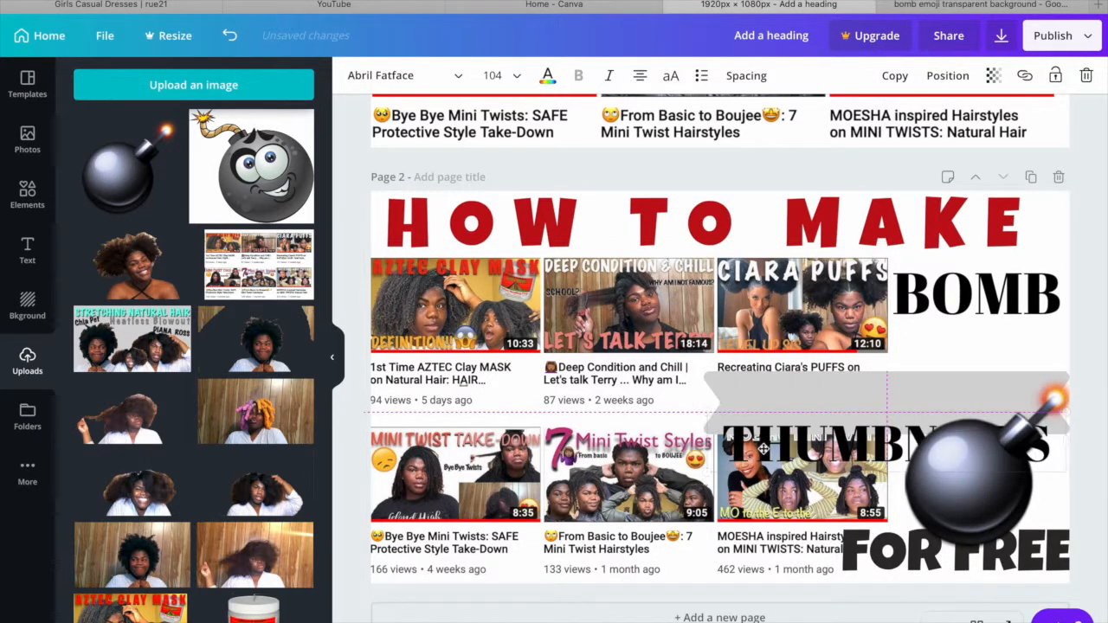
left_click_drag(769, 402, 770, 381)
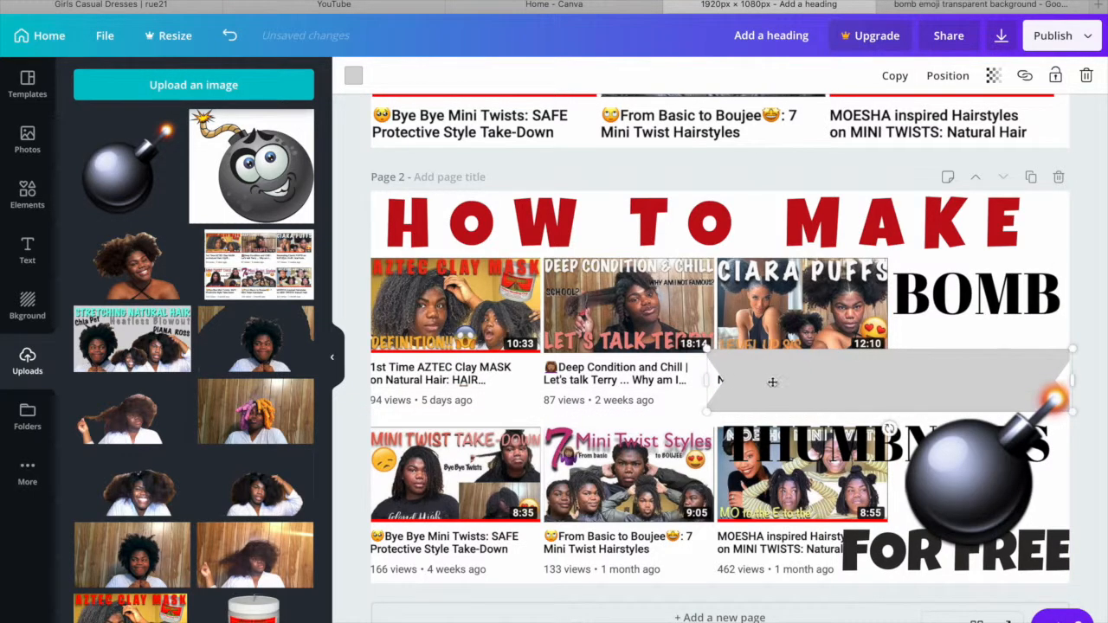
left_click_drag(784, 448, 779, 379)
left_click(506, 220)
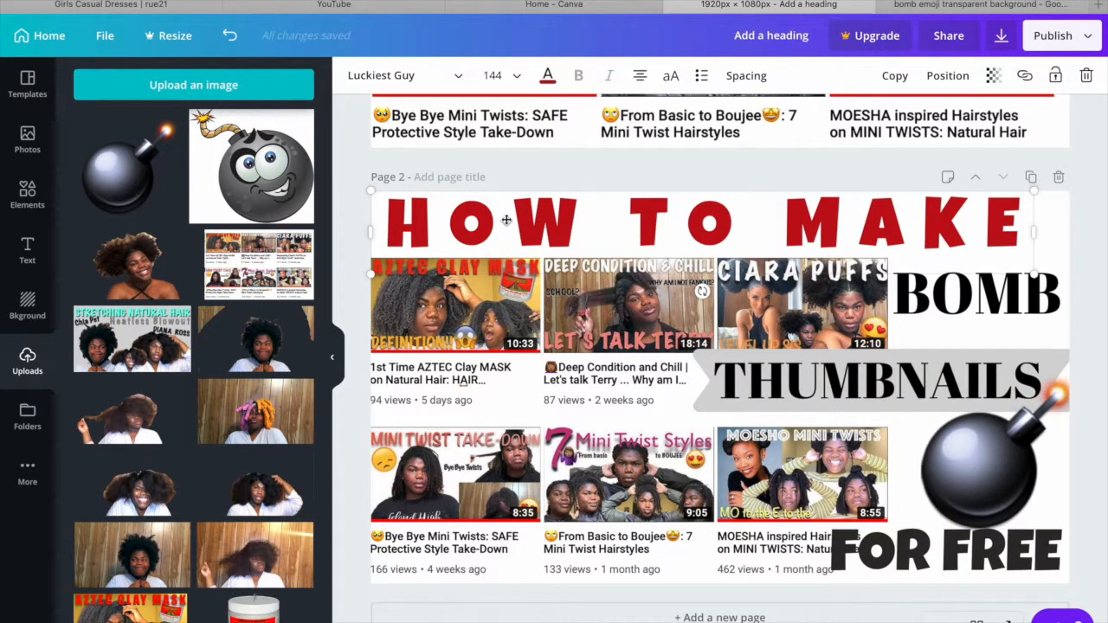
left_click(457, 346)
left_click(1100, 256)
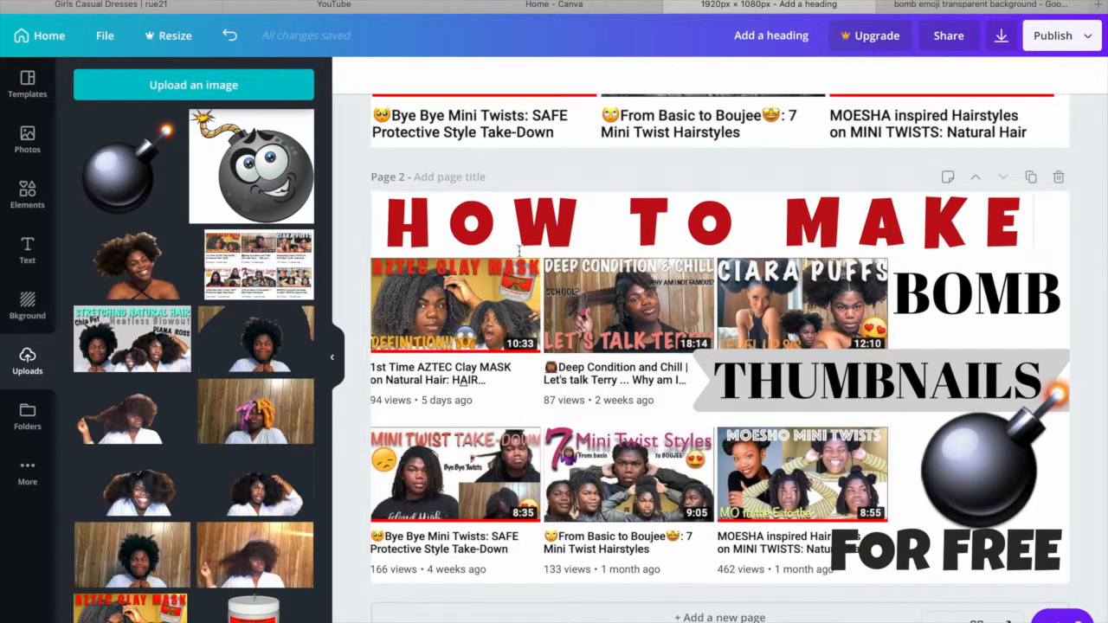
- Sharpen the captured video-grid image on page 2 by setting its blur to about -24
left_click(507, 219)
left_click(459, 334)
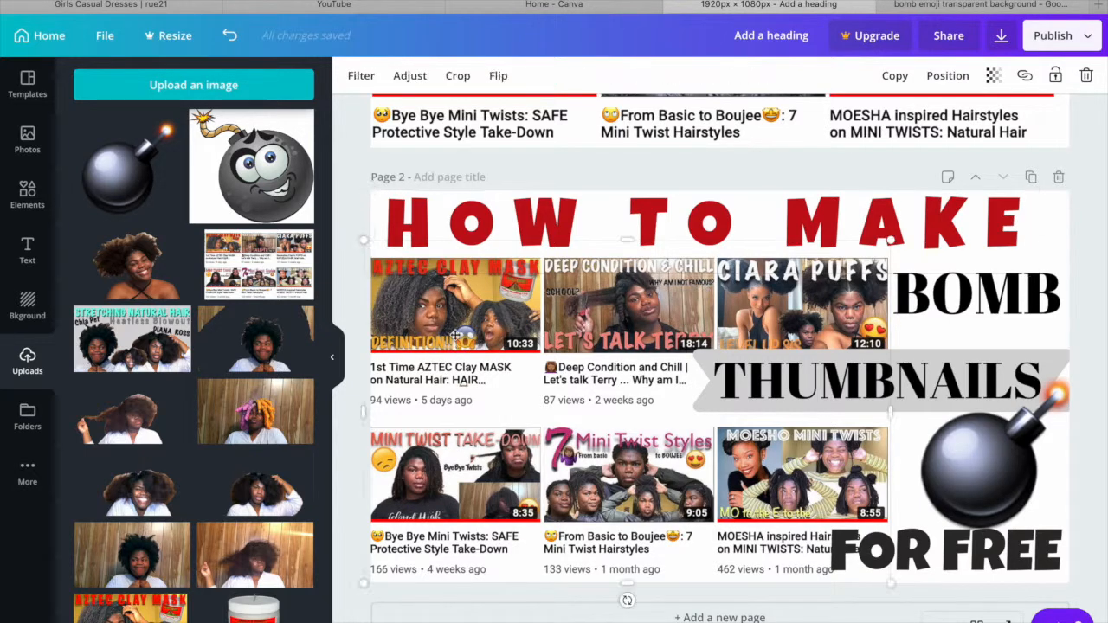
left_click(407, 76)
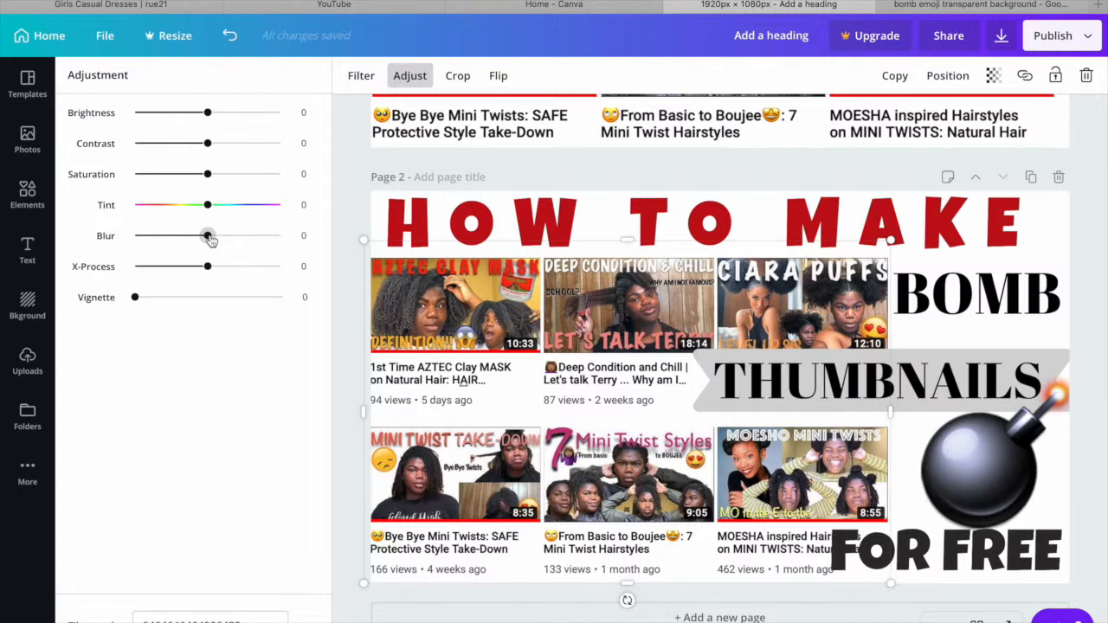
left_click_drag(209, 237, 191, 239)
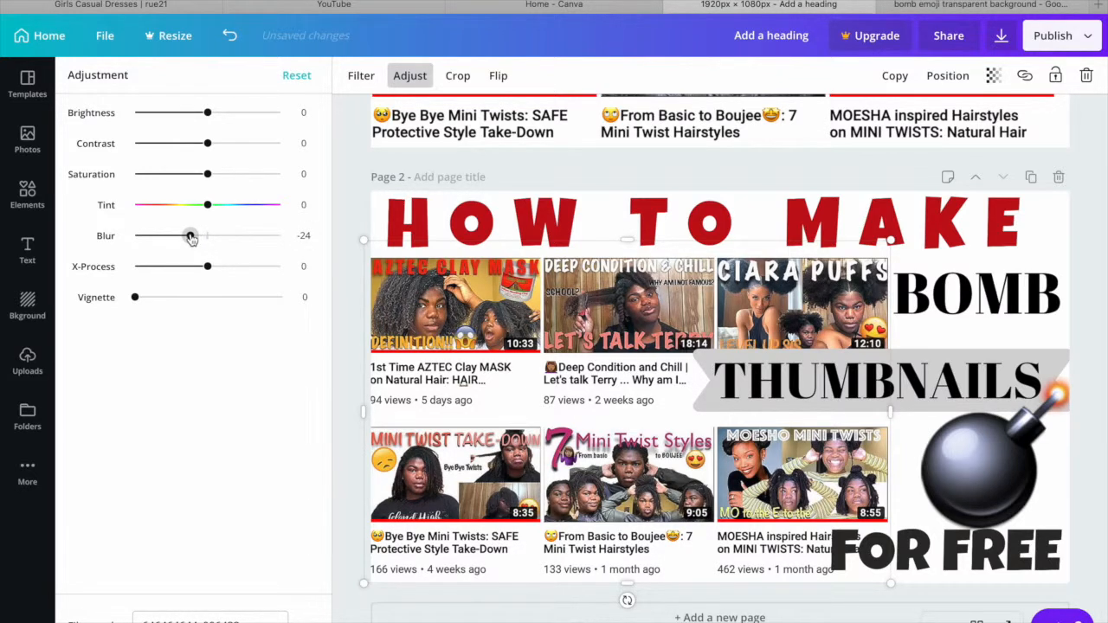
mouse_move(191, 239)
left_mouse_down()
mouse_move(245, 238)
mouse_move(136, 235)
mouse_move(237, 235)
mouse_move(192, 241)
left_mouse_up()
left_click(341, 155)
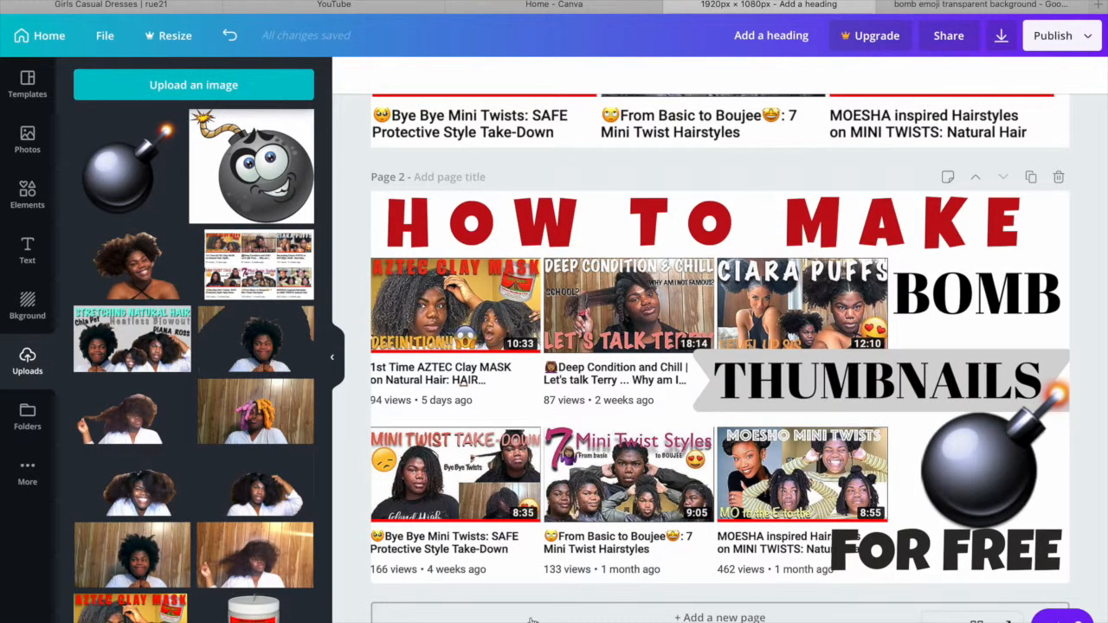
- Add a third page, place the smiling portrait cutout on it and try adjusting its blur
left_click(532, 619)
left_click_drag(139, 266, 416, 289)
left_click_drag(502, 281, 504, 280)
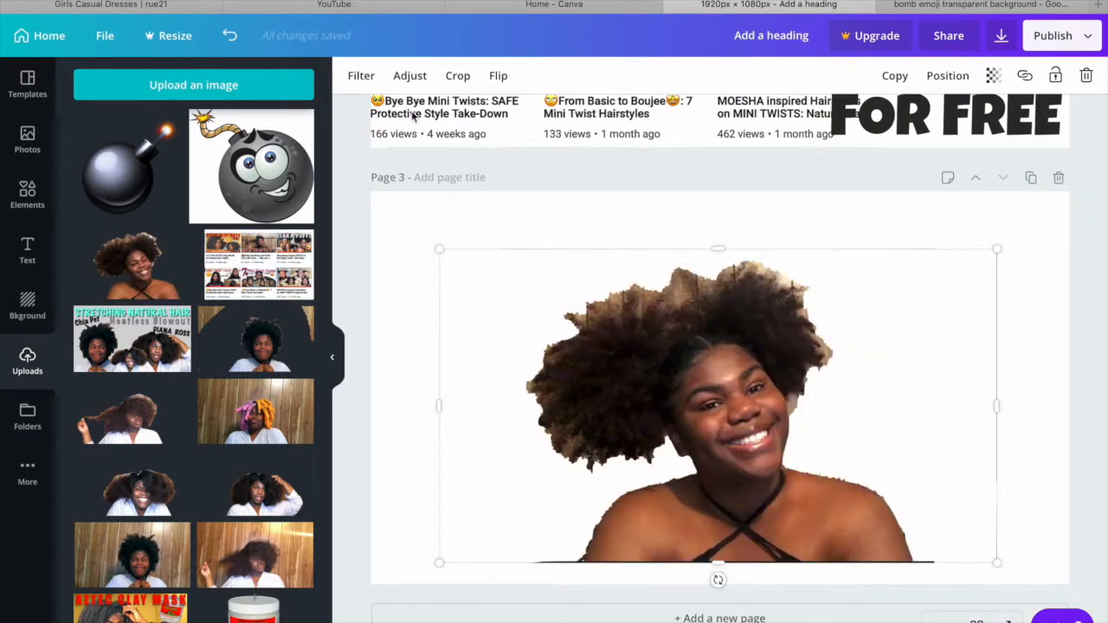
left_click(410, 75)
mouse_move(210, 239)
left_mouse_down()
mouse_move(160, 238)
mouse_move(216, 235)
left_mouse_up()
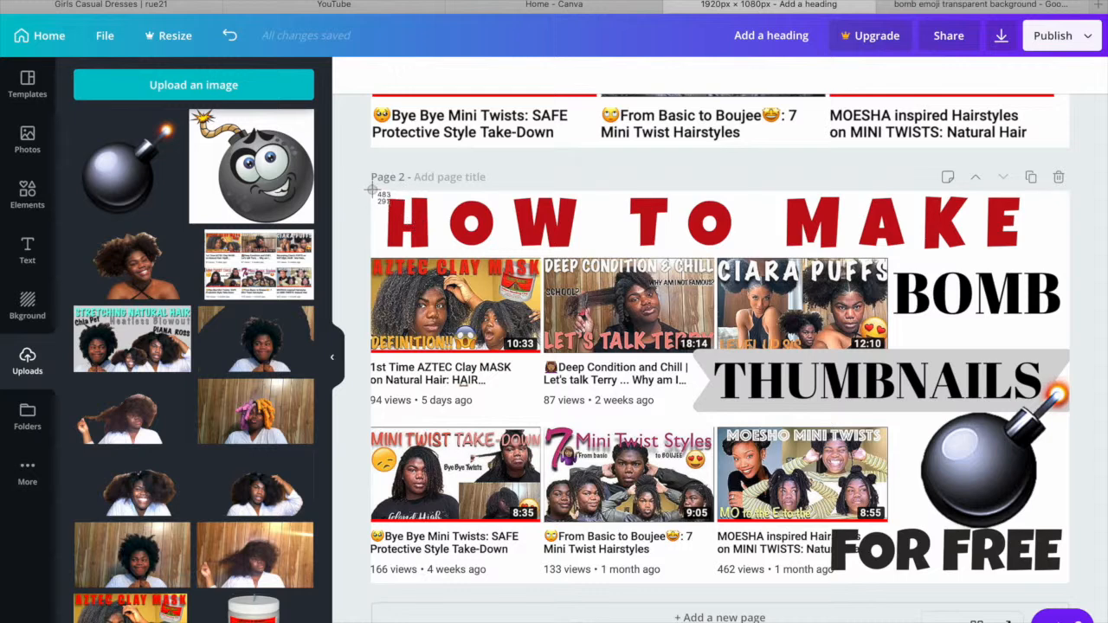
- Capture the page 2 thumbnail as a screenshot, and review the PNG download's page selection options
mouse_move(370, 198)
left_mouse_down()
mouse_move(677, 464)
mouse_move(727, 528)
mouse_move(842, 579)
mouse_move(1044, 586)
left_mouse_up()
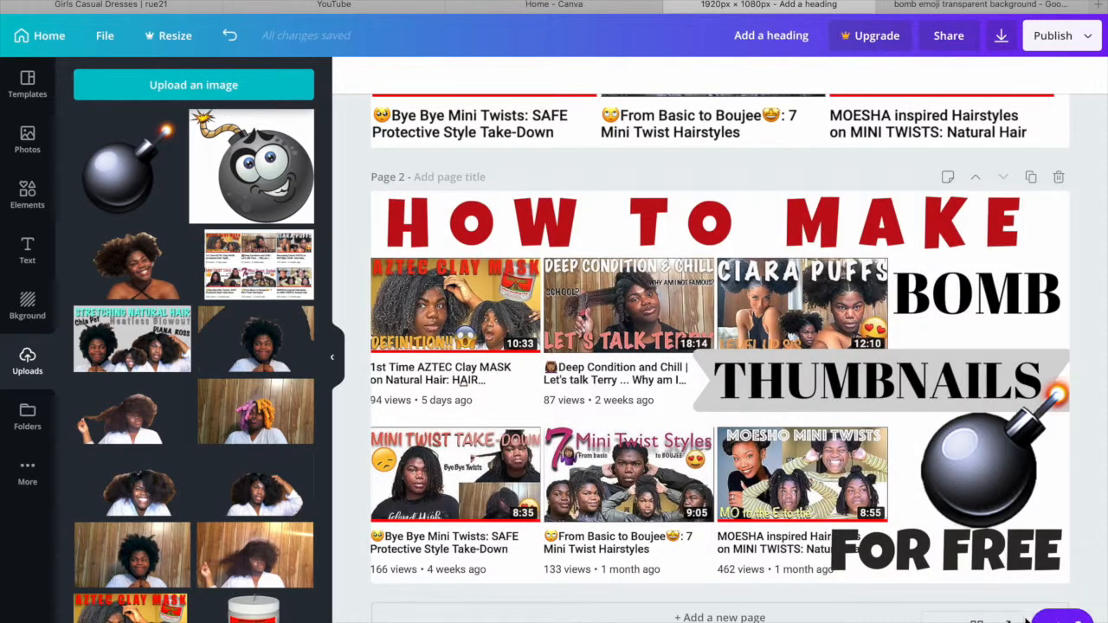
left_click(1002, 38)
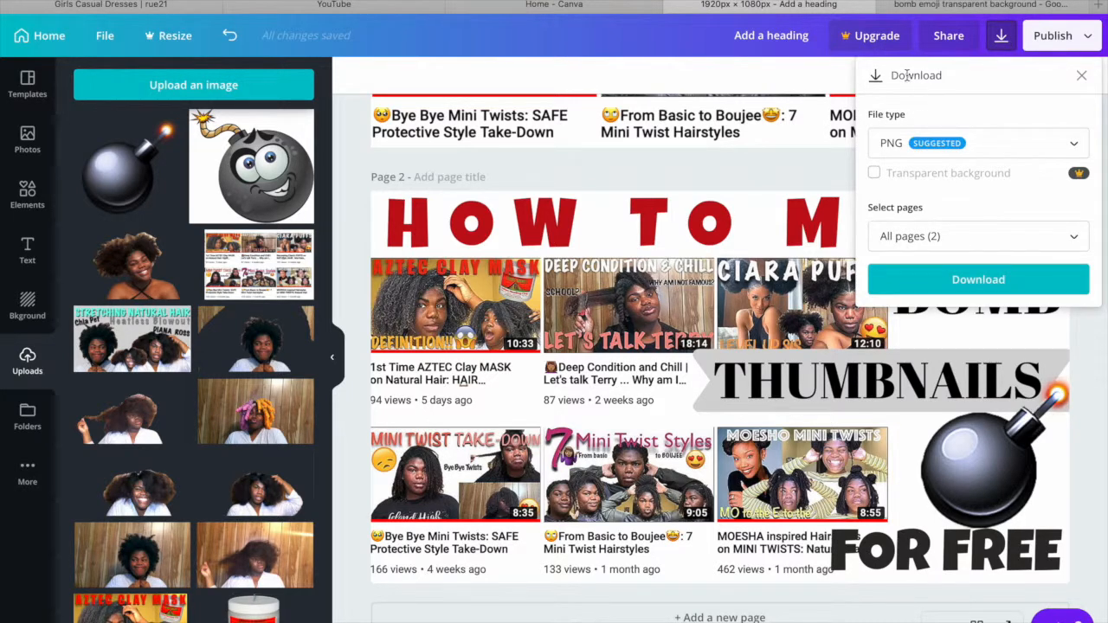
left_click(929, 236)
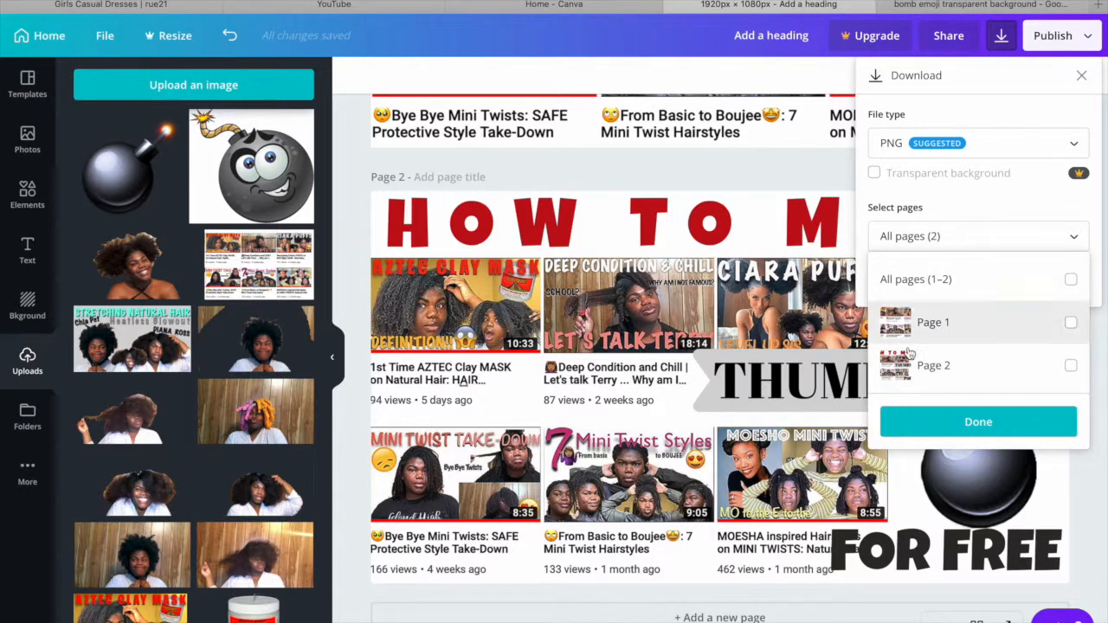
left_click(1086, 77)
left_click(1086, 78)
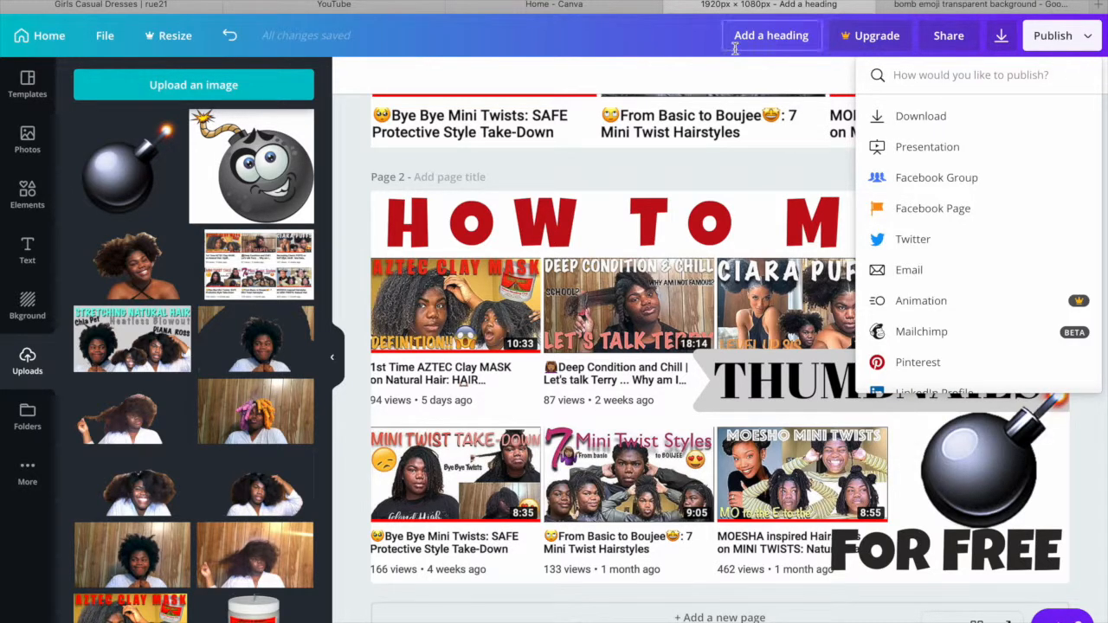
- Switch to YouTube Studio and show the channel's video list
left_click(333, 5)
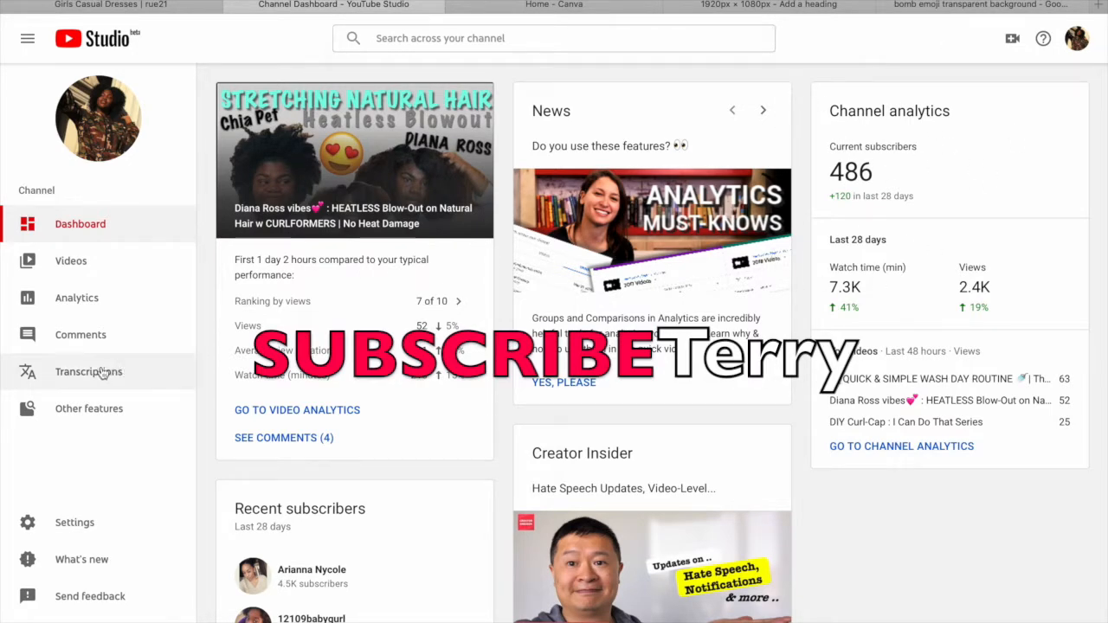
left_click(97, 264)
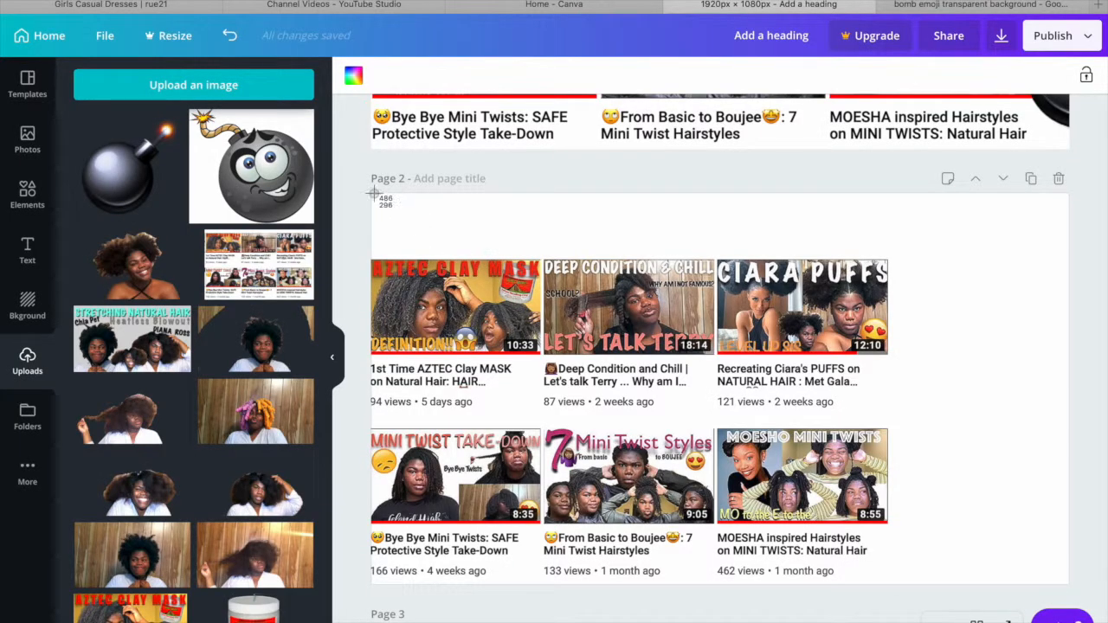
- Capture page 2 with only the video grid as a screenshot, and switch to Keynote
left_click_drag(370, 194, 1071, 591)
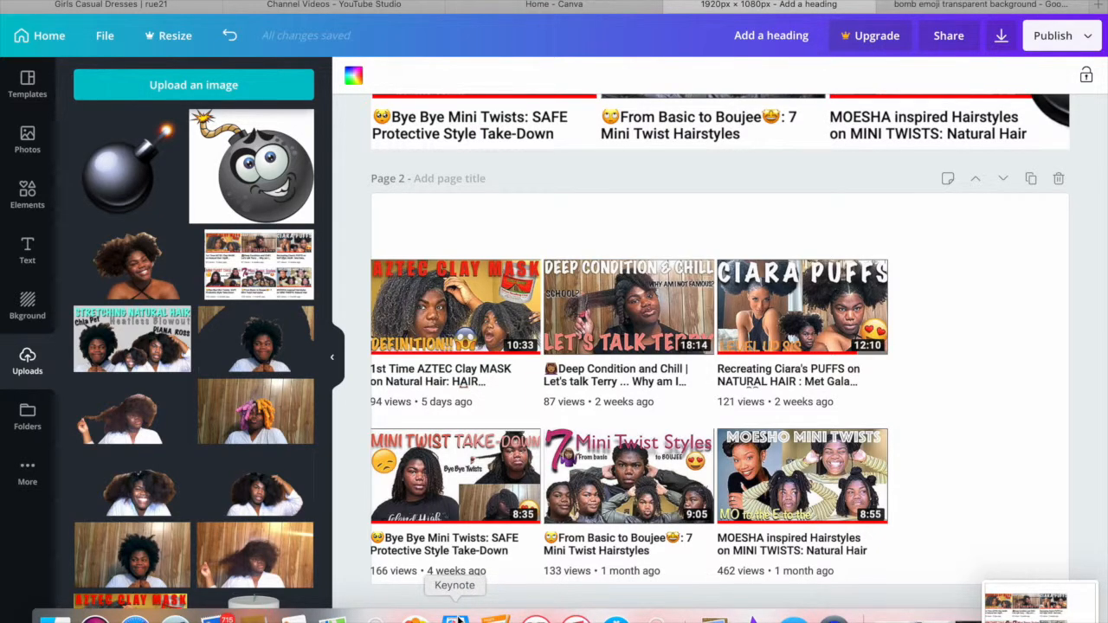
left_click(455, 616)
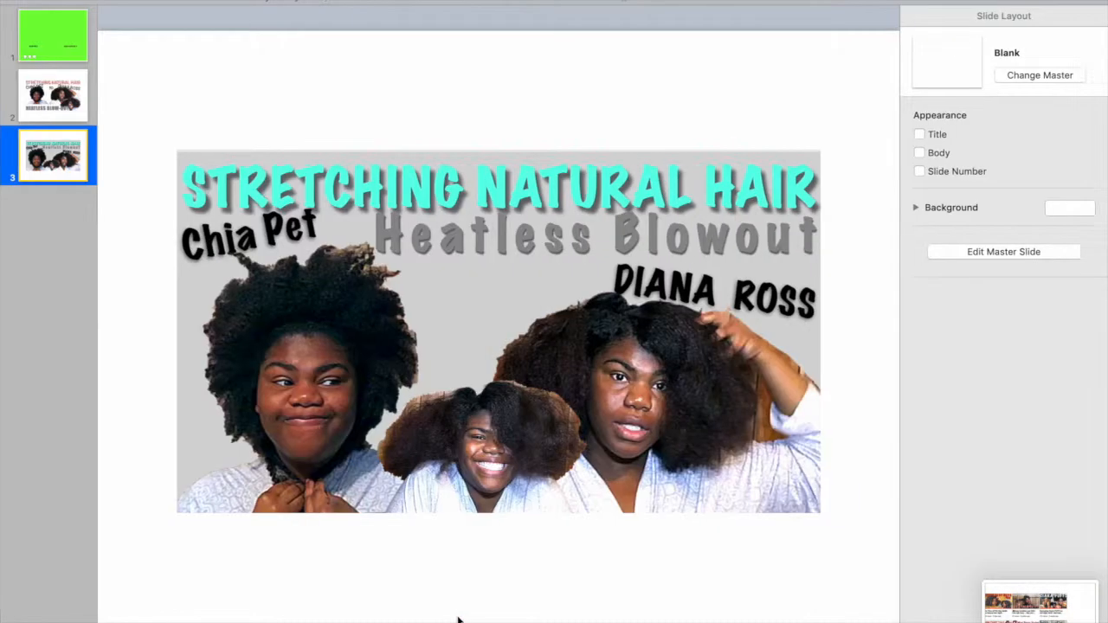
left_click(534, 346)
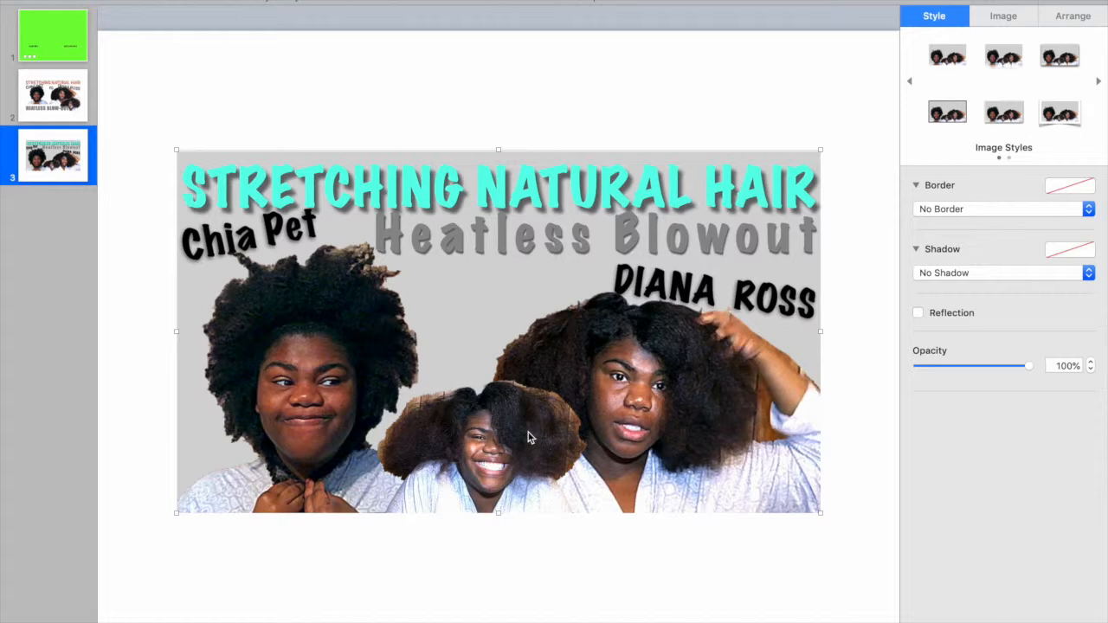
key("Delete")
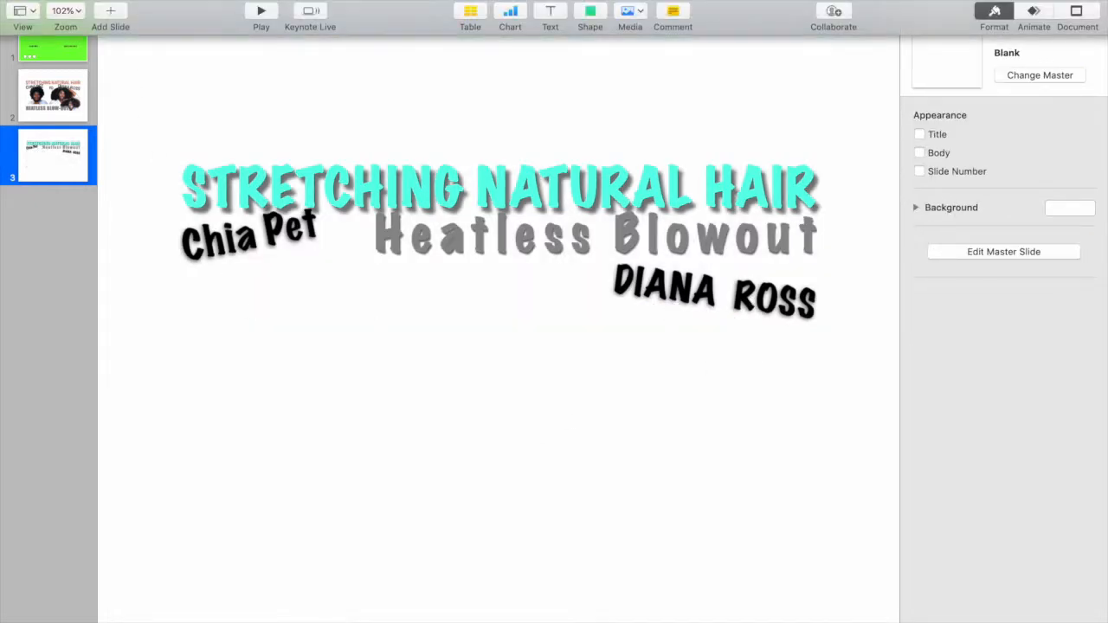
left_click(138, 1)
left_click(154, 1)
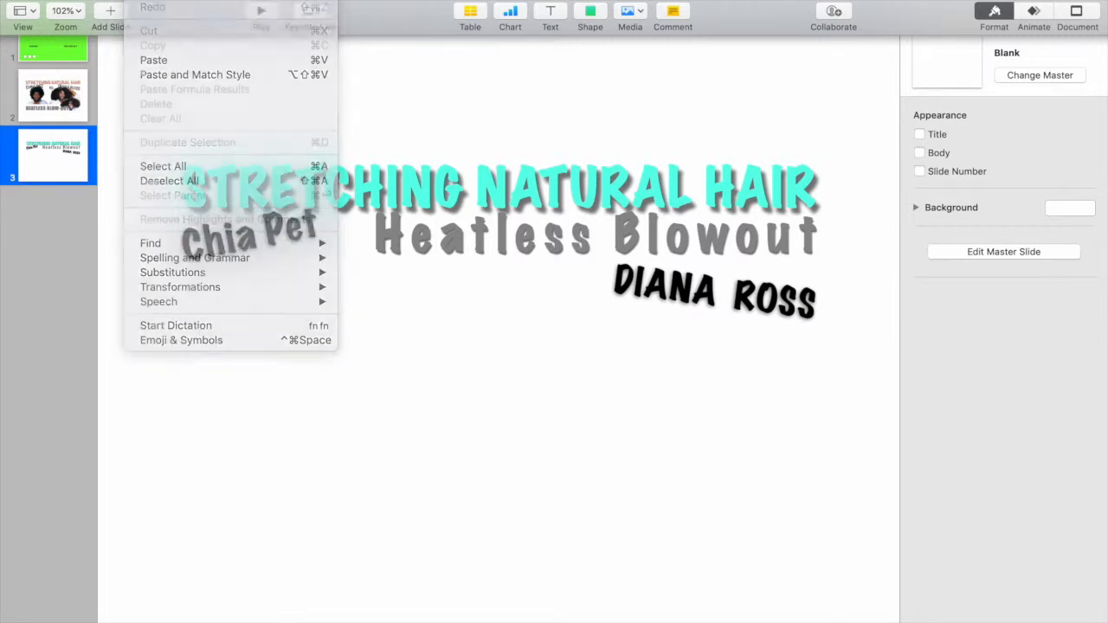
- Add a blank slide, insert "Screen Shot 2019-06-18 at 12.49.37 PM" from Recents and shift it slightly to the right
left_click(111, 2)
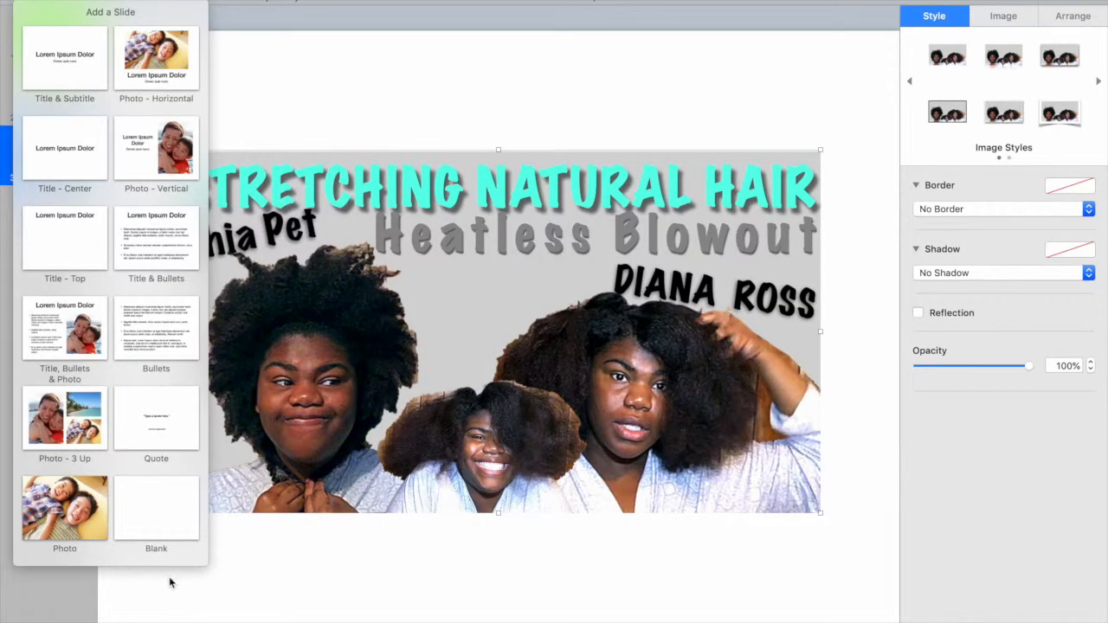
left_click(160, 520)
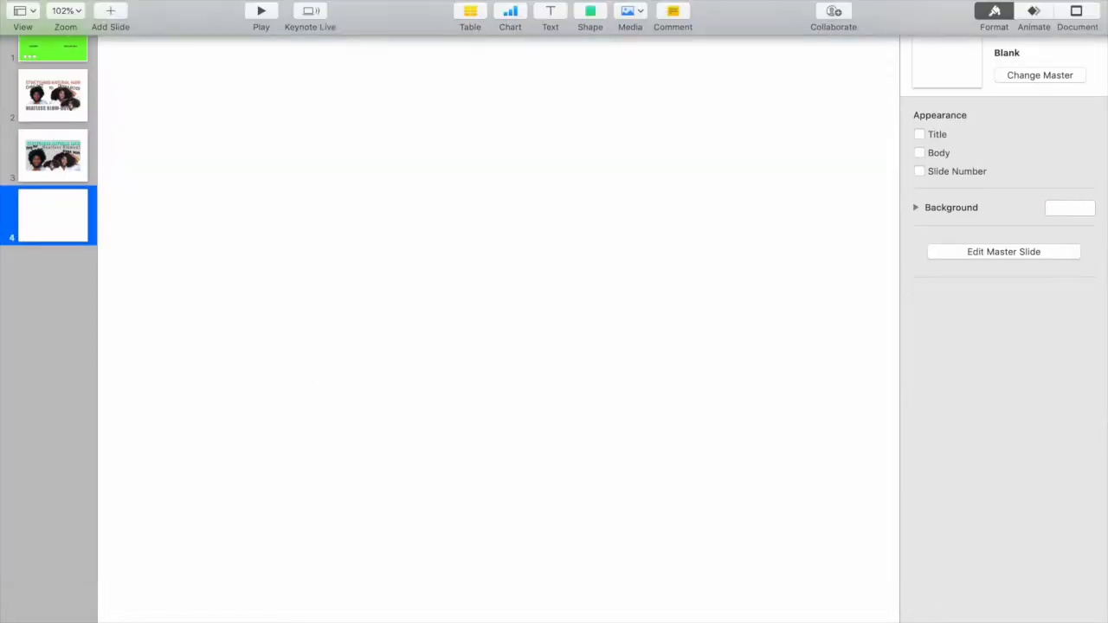
left_click(173, 1)
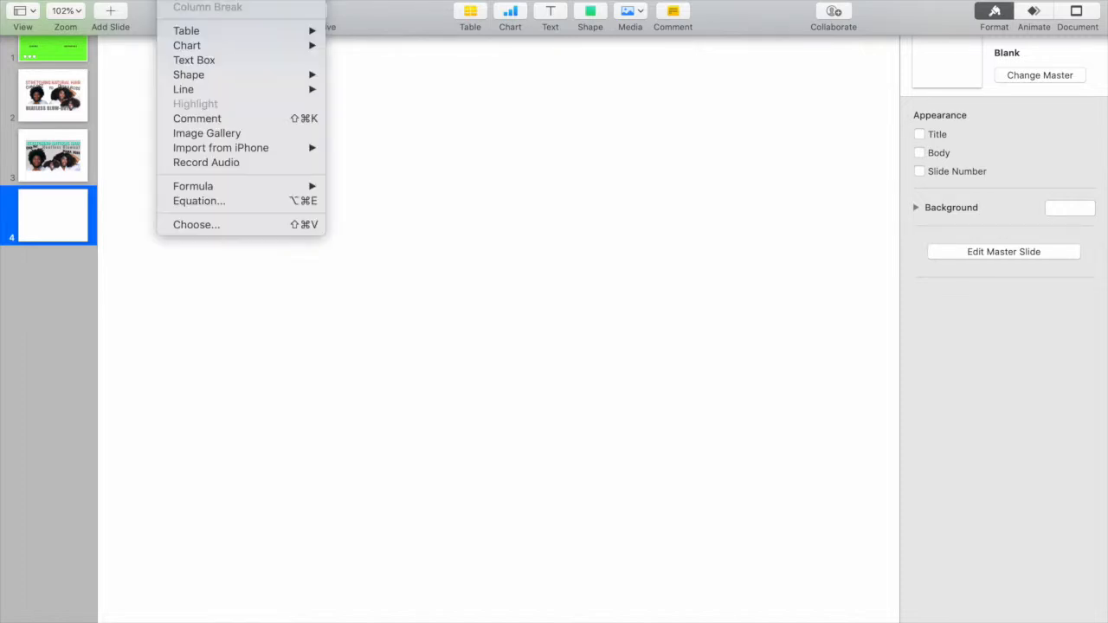
left_click(258, 224)
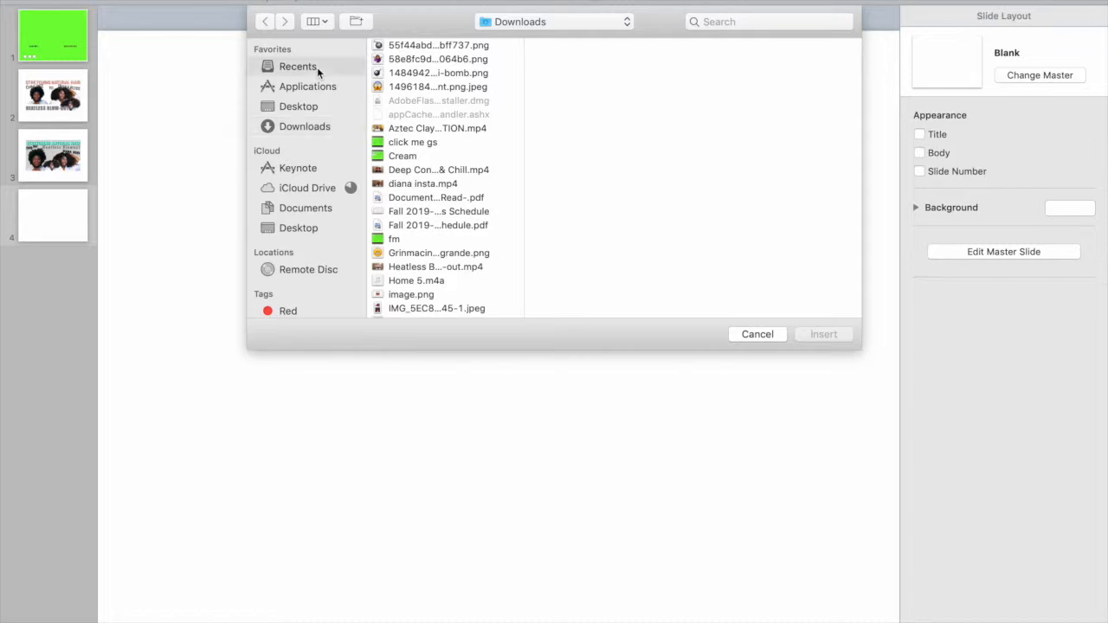
left_click(317, 69)
left_click(420, 149)
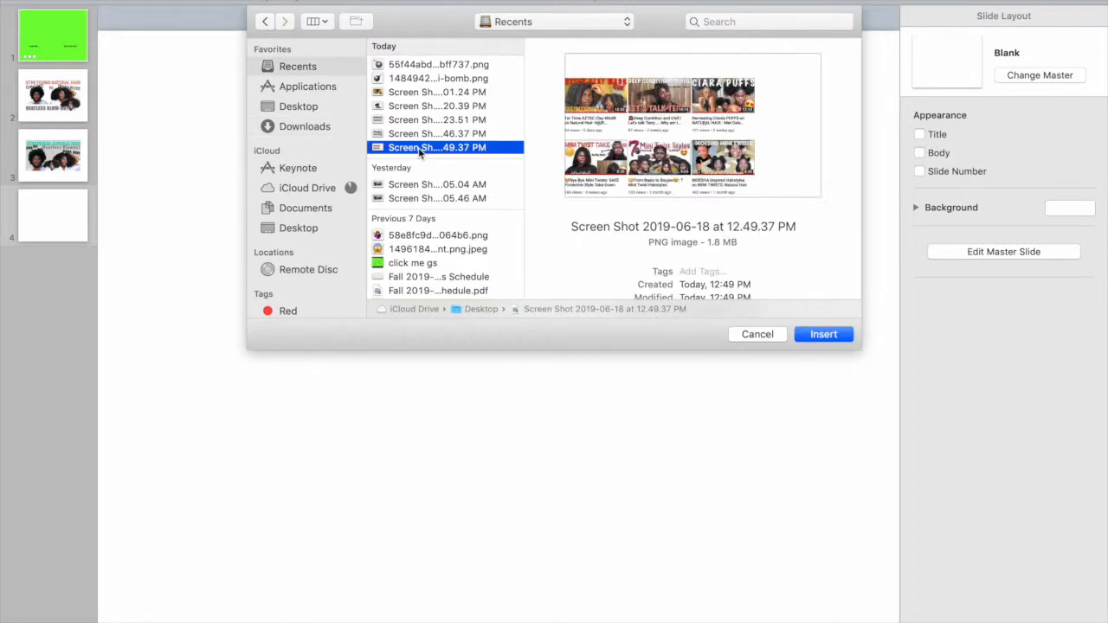
left_click(824, 335)
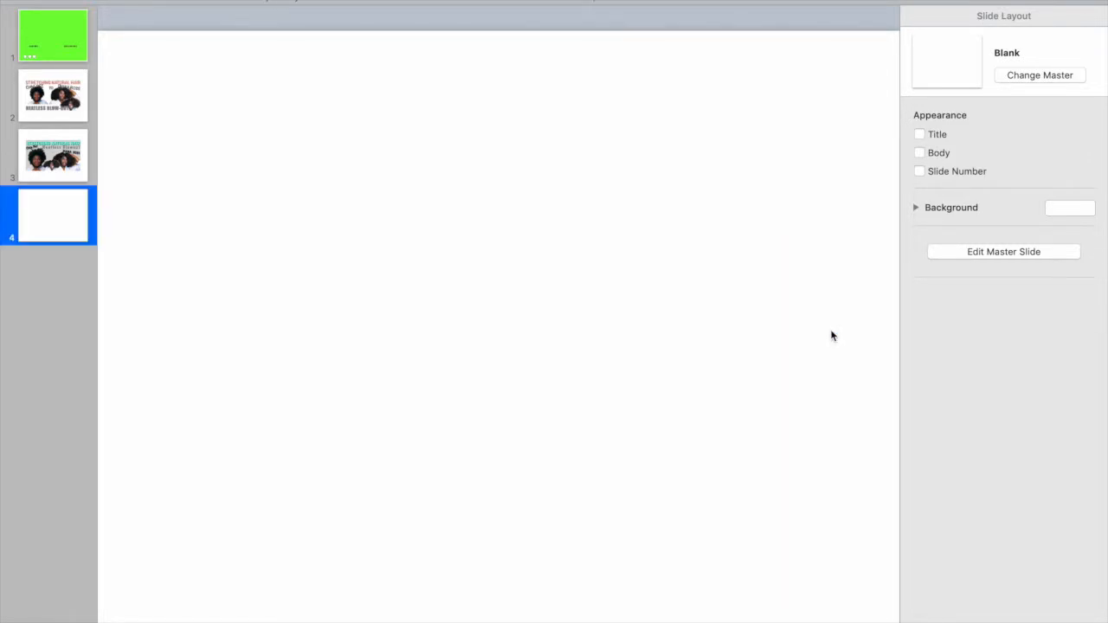
left_click(803, 86)
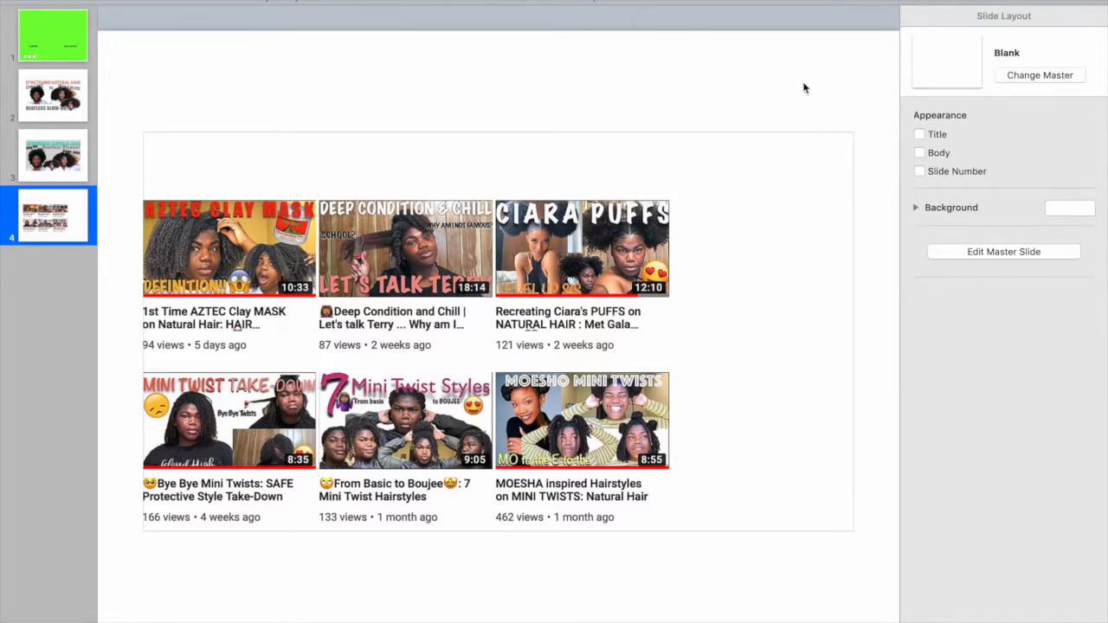
left_click_drag(647, 328, 672, 328)
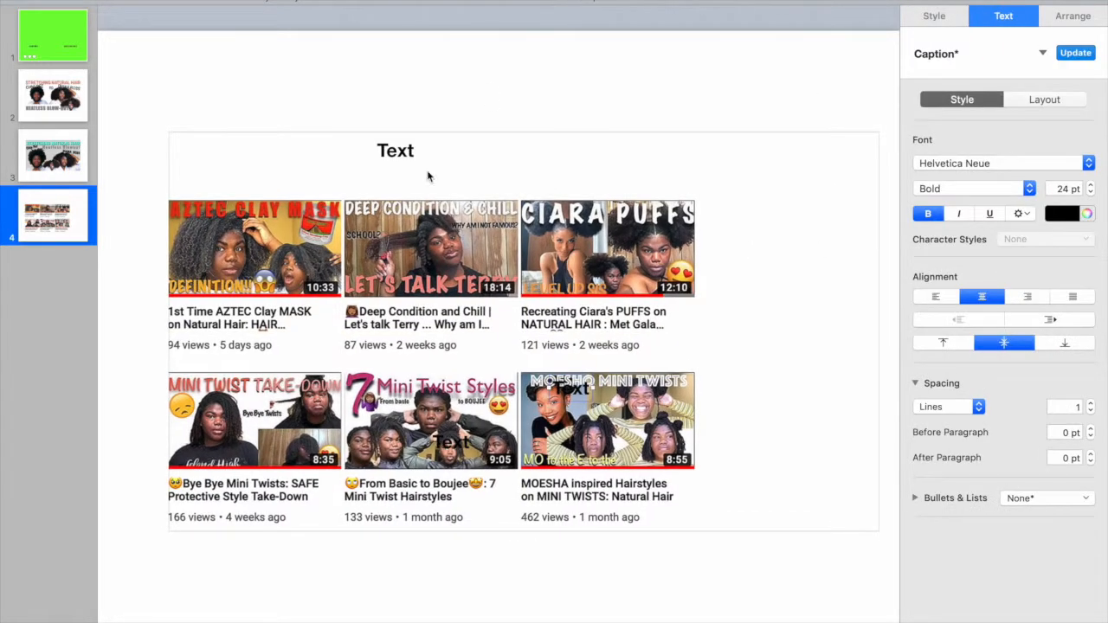
- Add text boxes reading "HOW TO CREATE" above the video grid and "BOMB", "THUMBNAILS" and "FOR FREE" down its right side
left_click(401, 161)
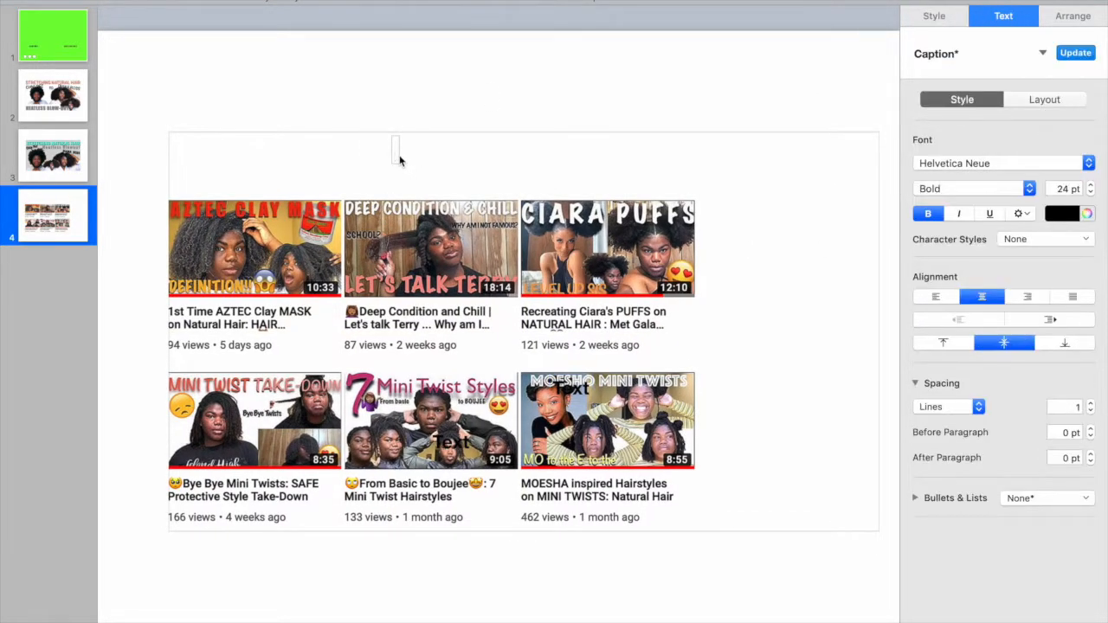
type("HOW")
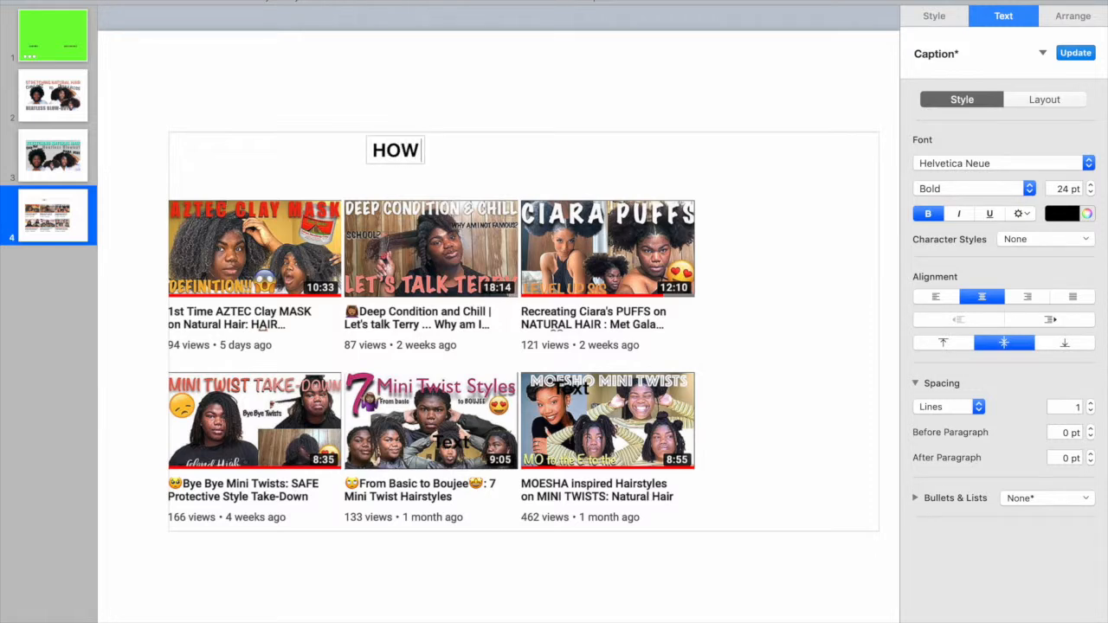
type(" TO CREAT")
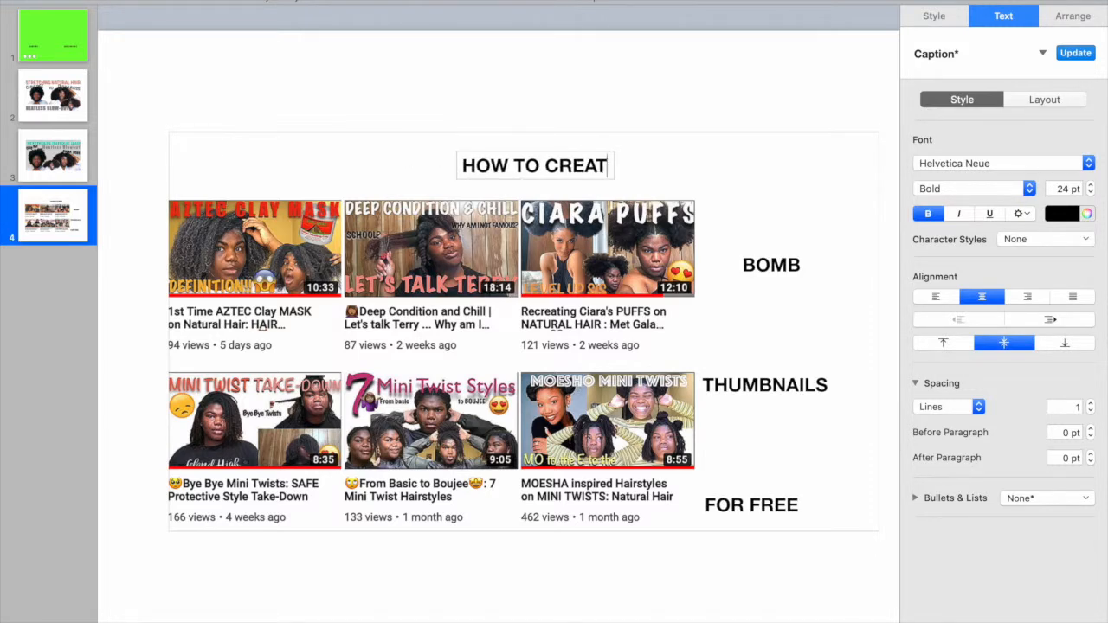
type("E")
left_click(793, 183)
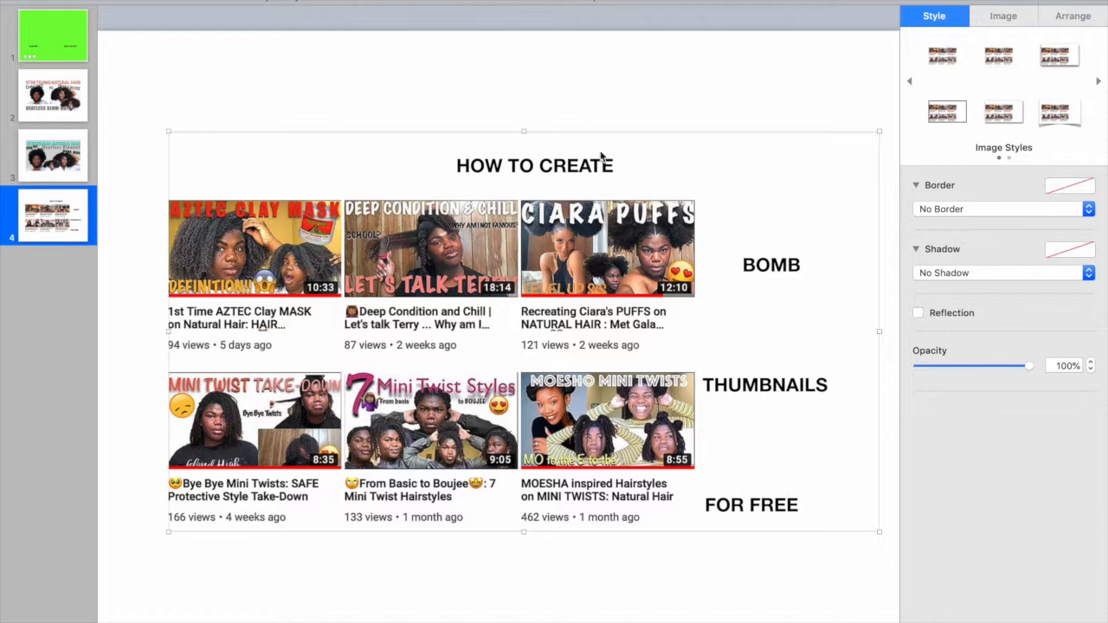
- Format "HOW TO CREATE" in Marker Felt at 96 pt with 16% character spacing
left_click(592, 180)
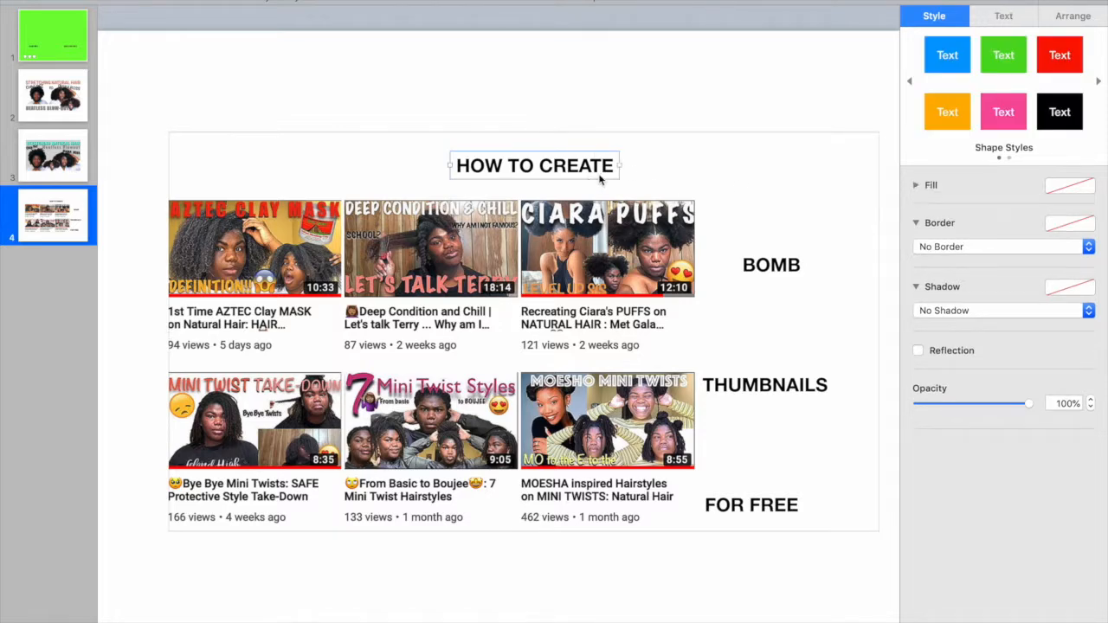
double_click(612, 173)
left_click_drag(612, 174, 443, 174)
left_click(987, 181)
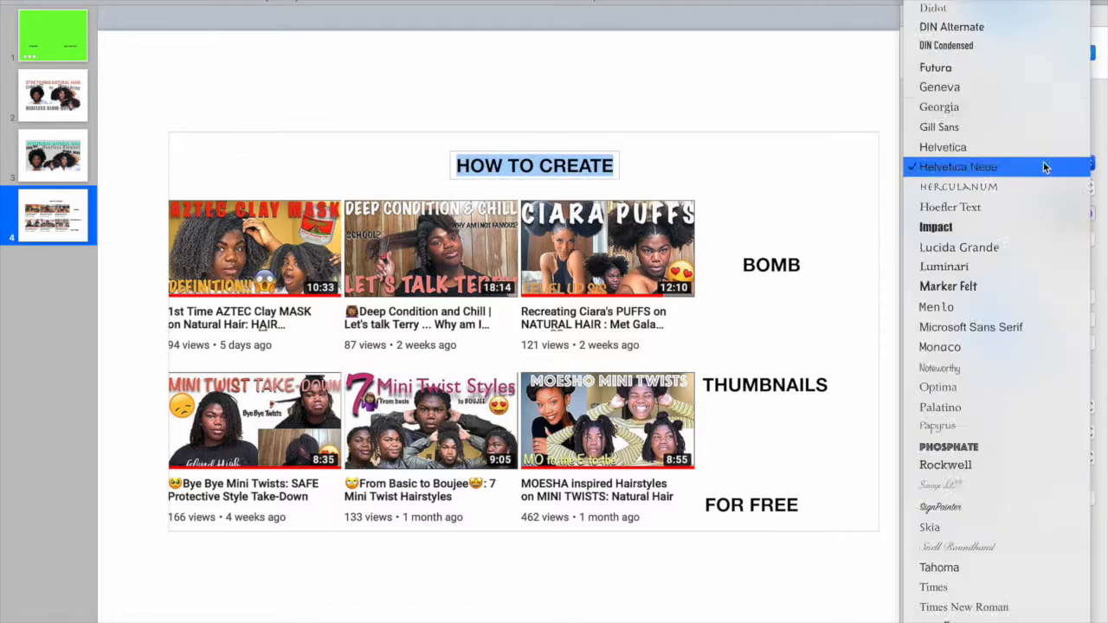
left_click(994, 15)
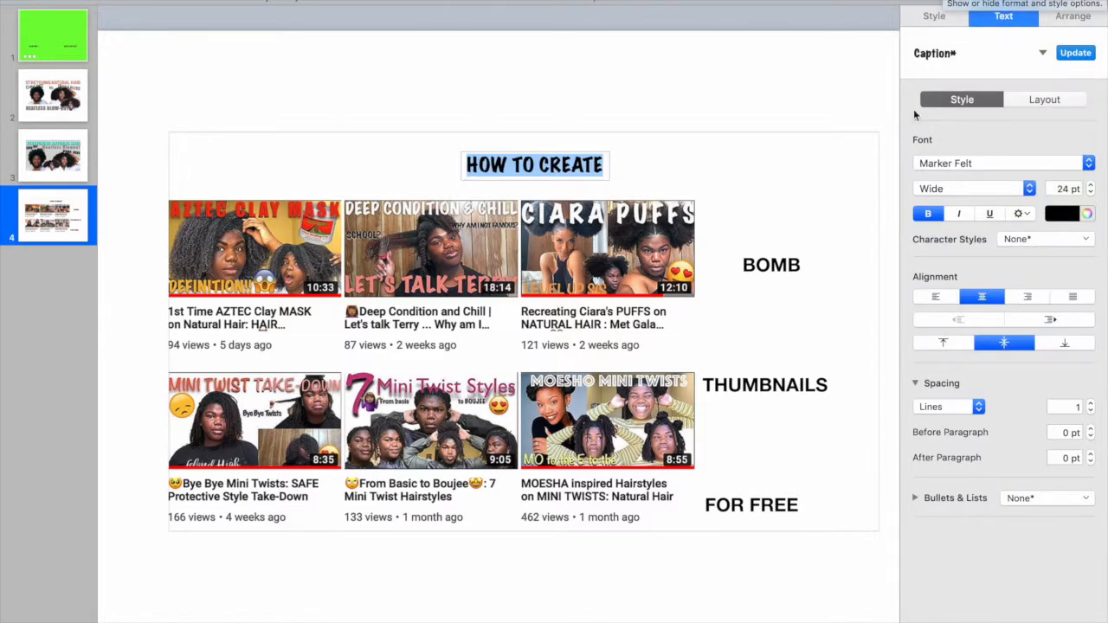
left_click(1092, 186)
left_click(1092, 189)
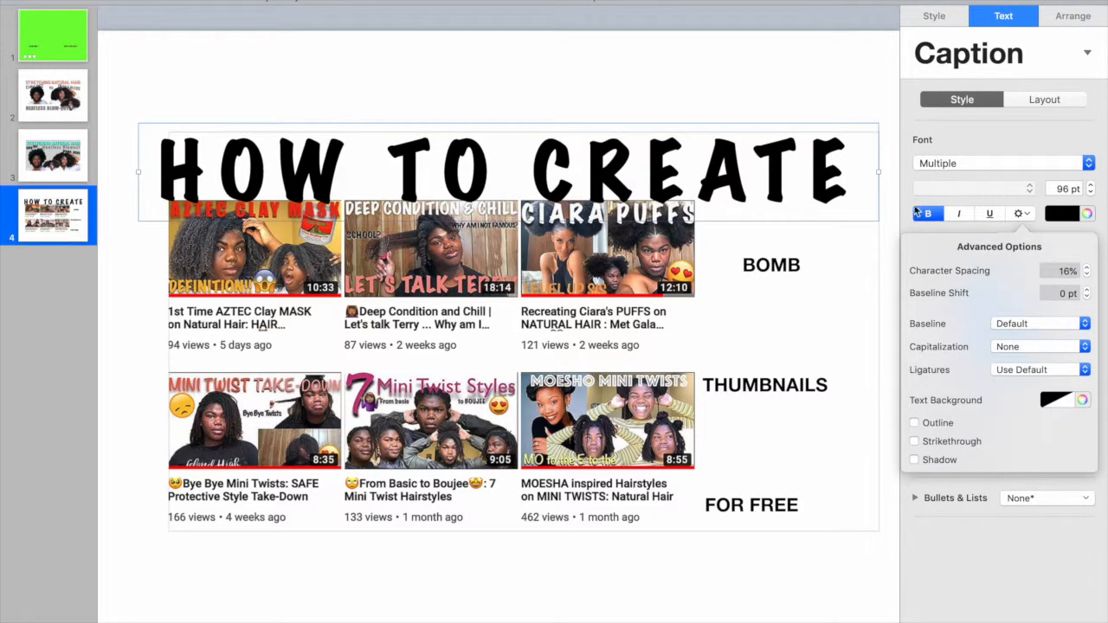
left_click(954, 139)
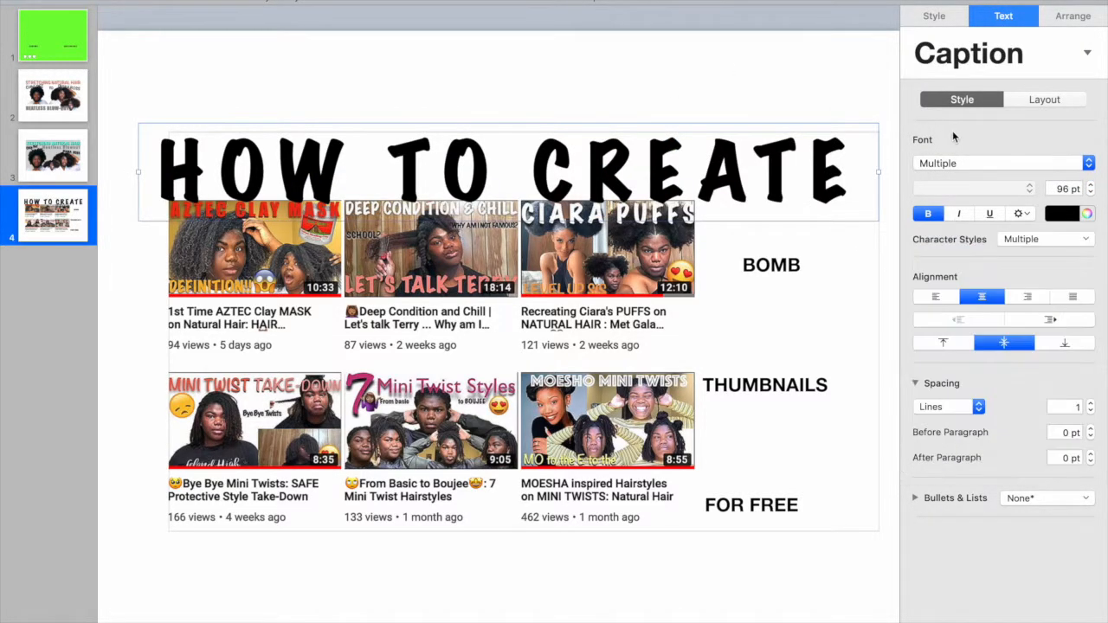
- Try a curved shadow on "HOW TO CREATE", first in white and then in dark gray
left_click(934, 17)
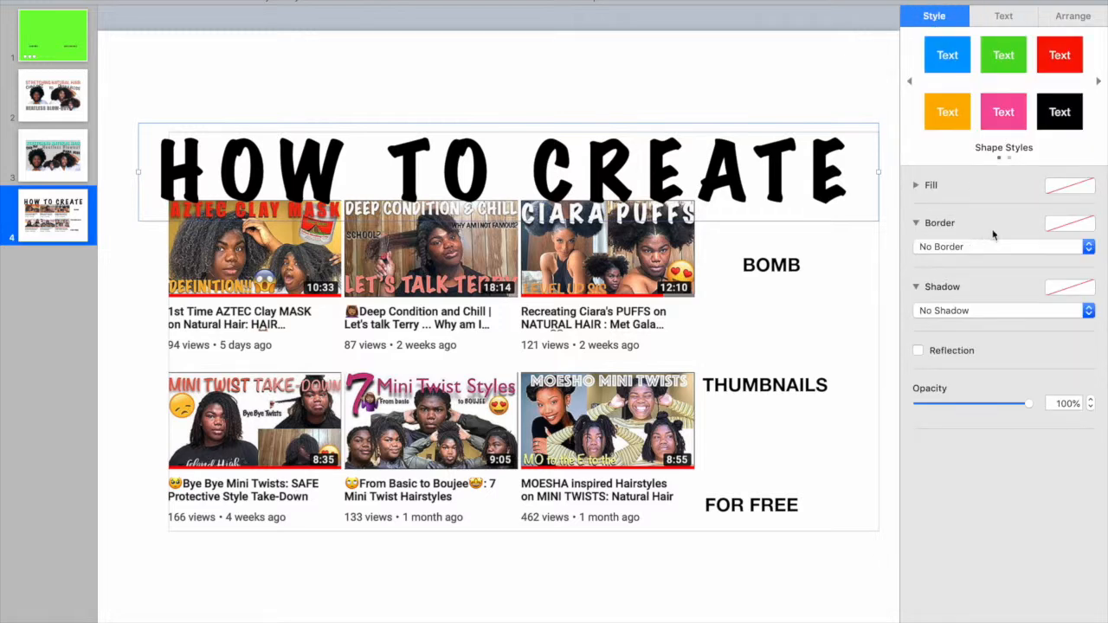
left_click(1082, 288)
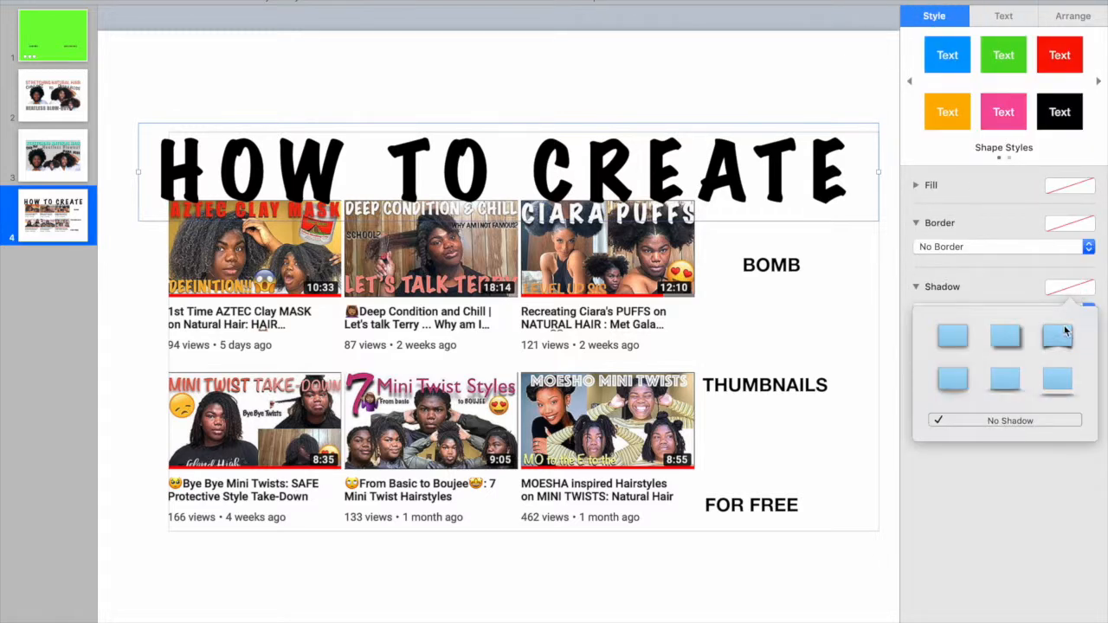
left_click(1059, 337)
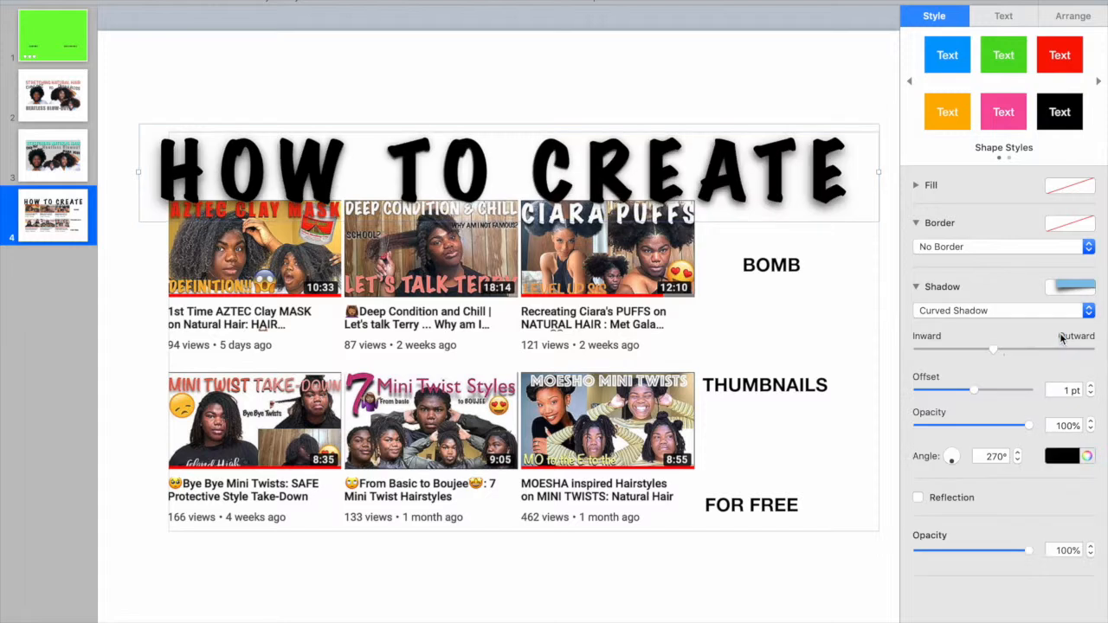
left_click(1071, 459)
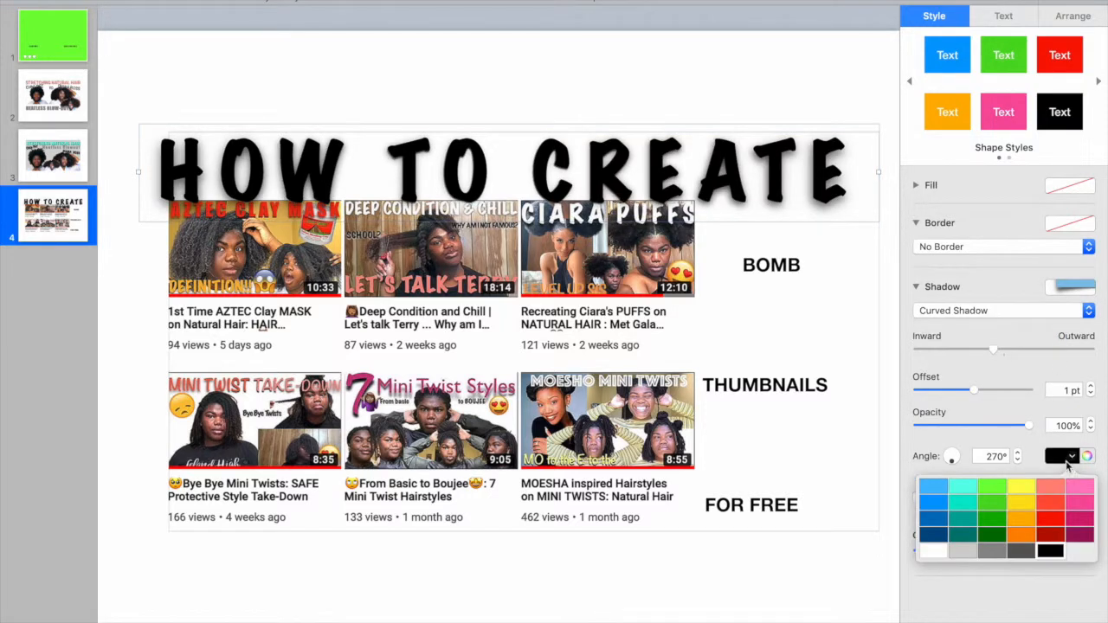
left_click(935, 551)
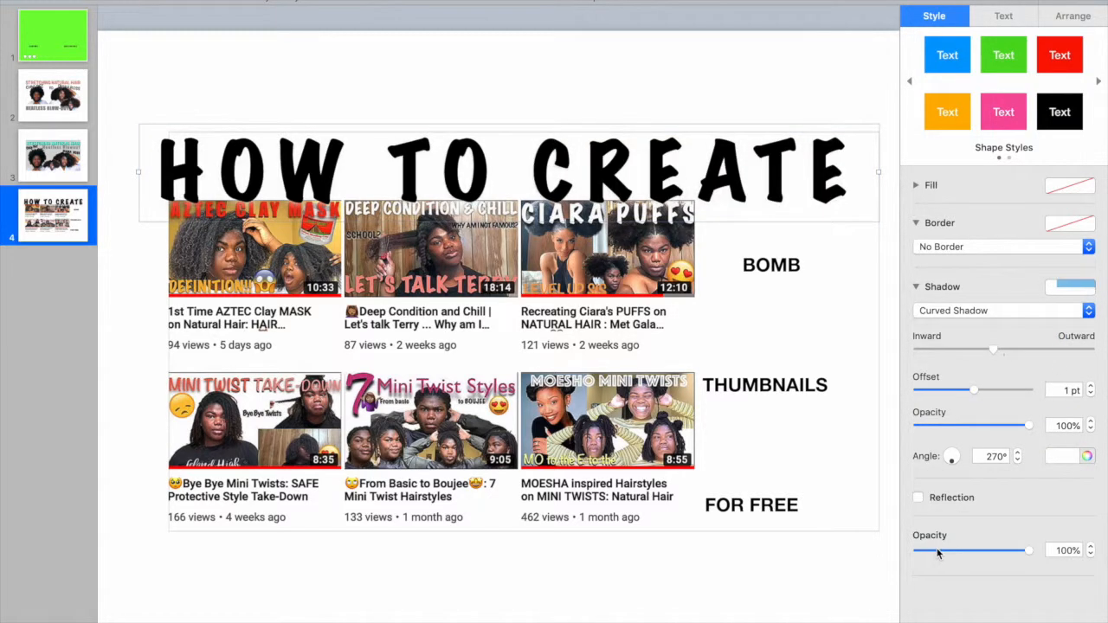
left_click(1065, 453)
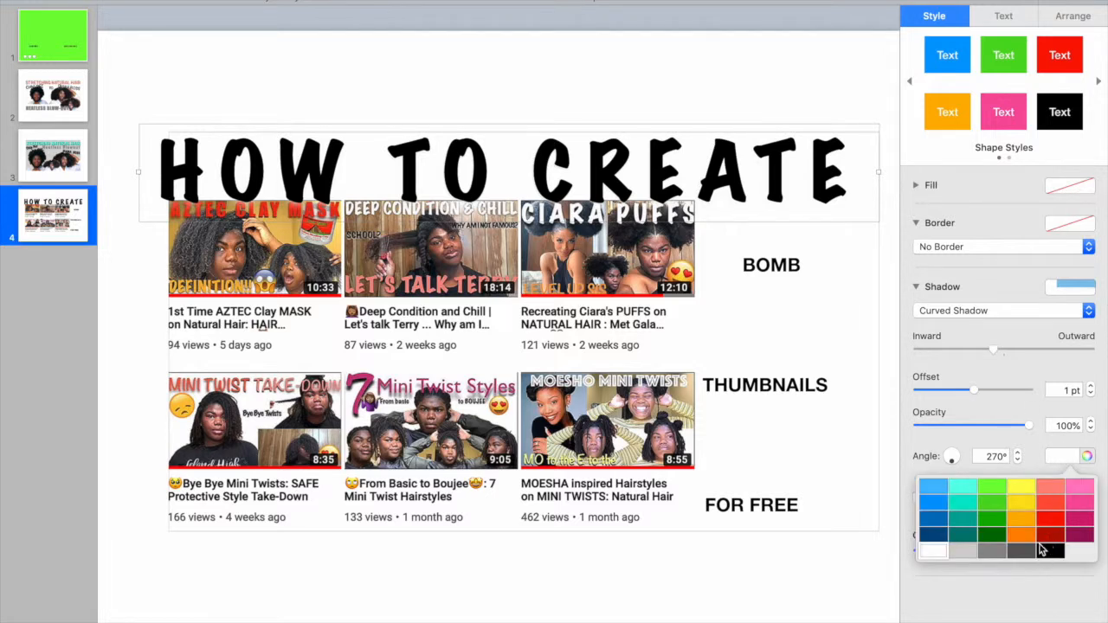
left_click(1025, 557)
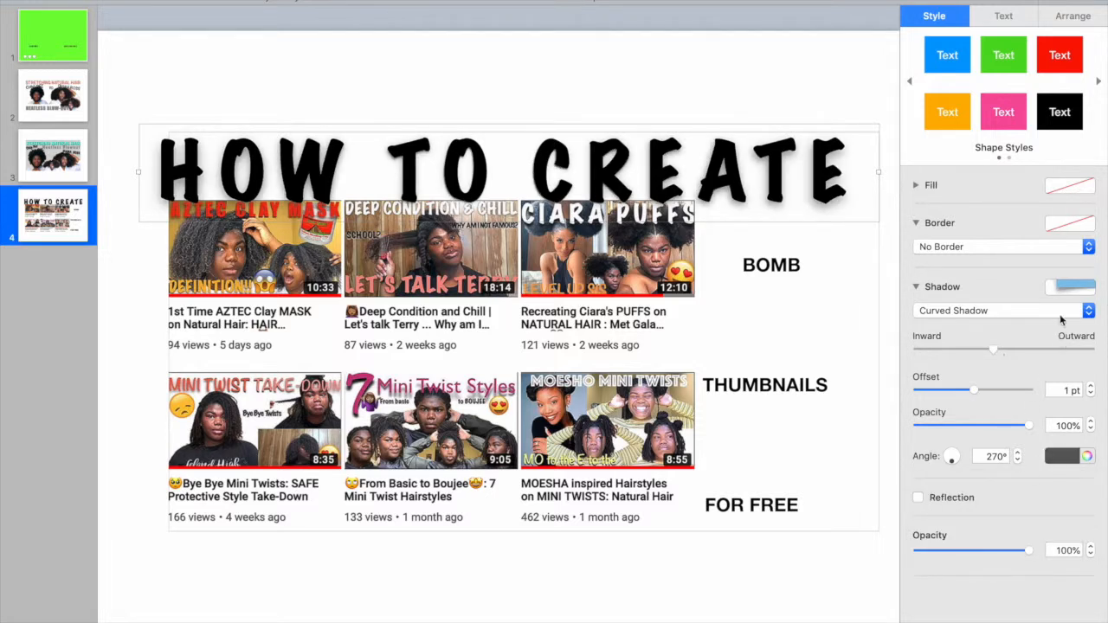
- Color "HOW TO CREATE" red and give it a drop shadow with 11 pt blur and 10 pt offset
left_click(1011, 17)
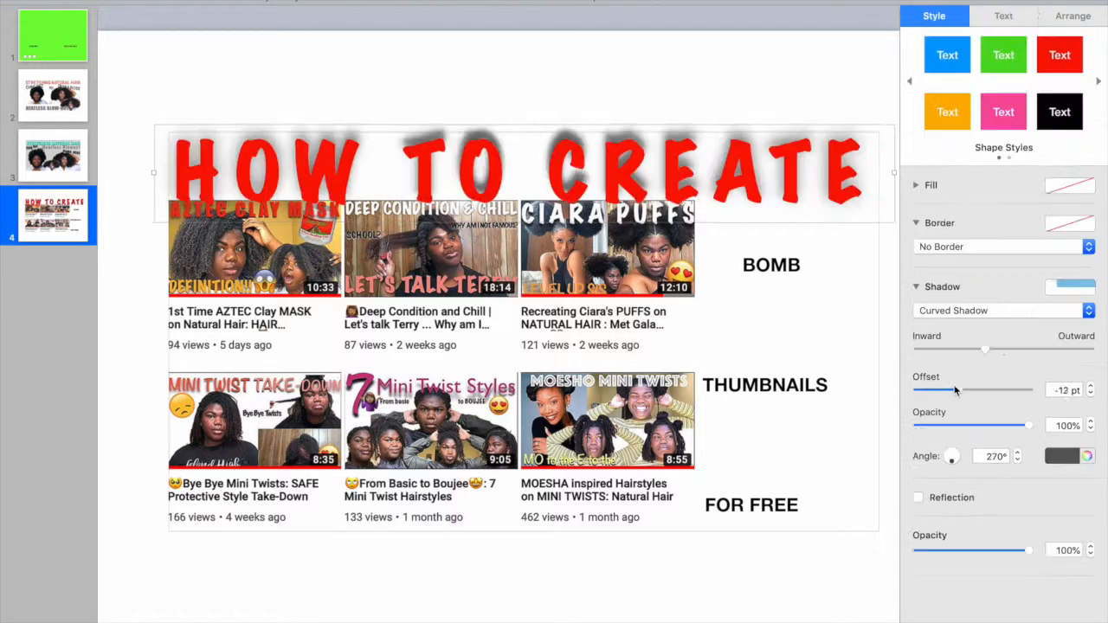
left_click_drag(957, 390, 979, 387)
left_click_drag(979, 386, 969, 387)
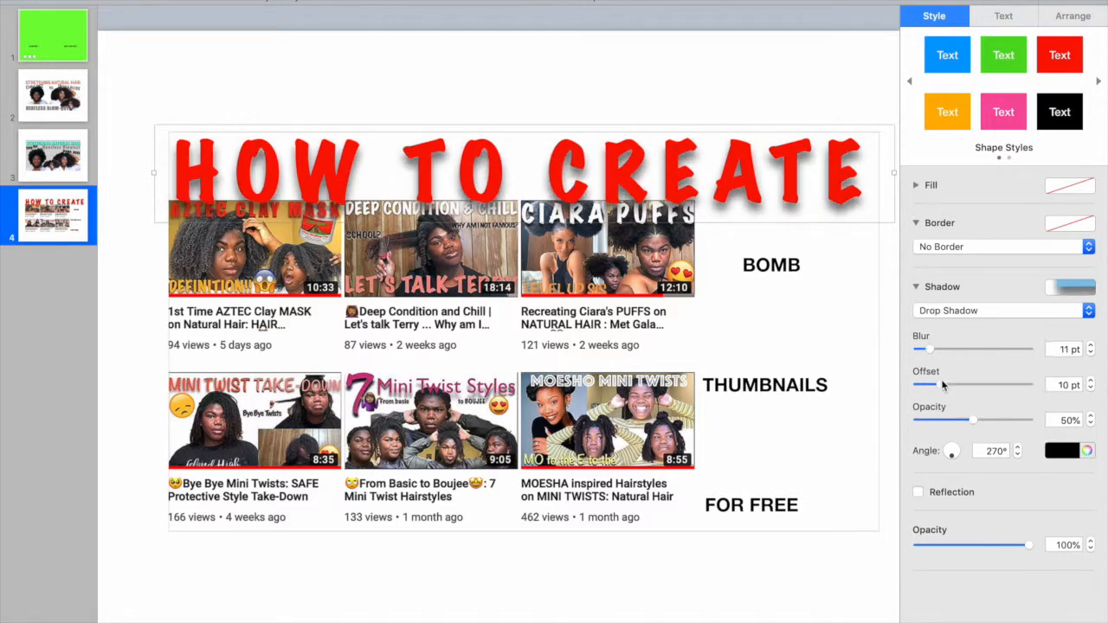
- Change "BOMB" and "THUMBNAILS" to the same Marker Felt font as the heading
double_click(789, 266)
left_click(974, 164)
left_click(953, 286)
double_click(771, 386)
left_click(974, 165)
left_click(952, 286)
- Change "FOR FREE" to a thin handwritten-style font
double_click(778, 511)
triple_click(777, 510)
left_click(961, 163)
left_click(957, 364)
- Enlarge "BOMB" and "THUMBNAILS" and stack them below the heading, overlapping the right side of the video grid
double_click(751, 266)
left_click_drag(808, 303, 802, 303)
double_click(766, 383)
left_click(1091, 186)
left_click_drag(795, 398, 729, 365)
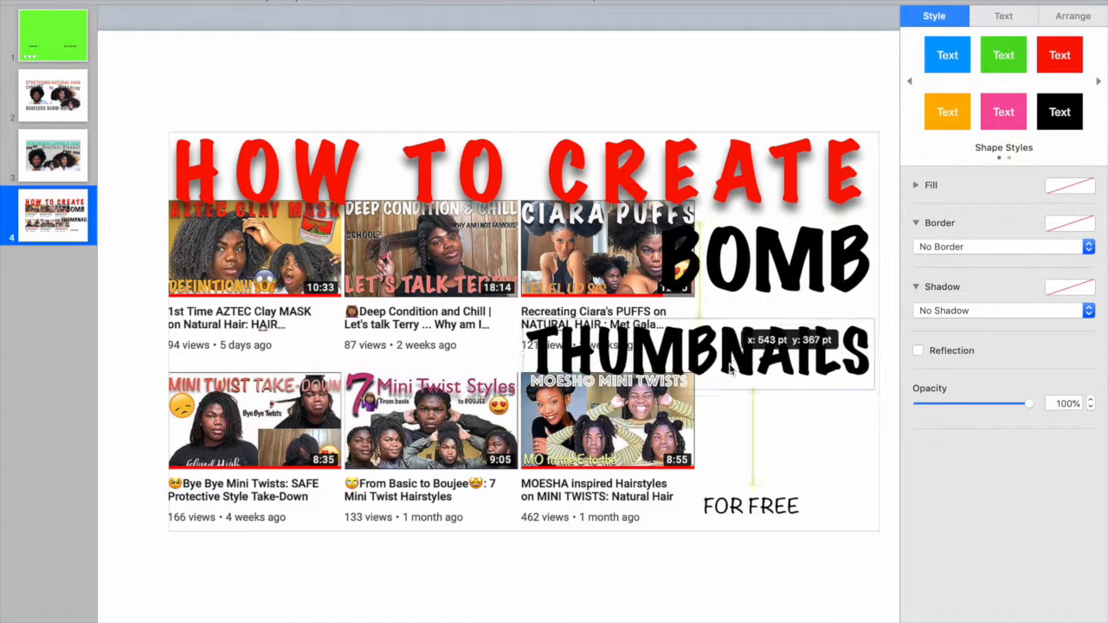
- Add drop shadows to "BOMB" and "THUMBNAILS", and make "FOR FREE" large and red with a shadow below them
left_click(792, 273)
left_click(997, 19)
left_click(1091, 192)
left_click_drag(820, 290, 837, 289)
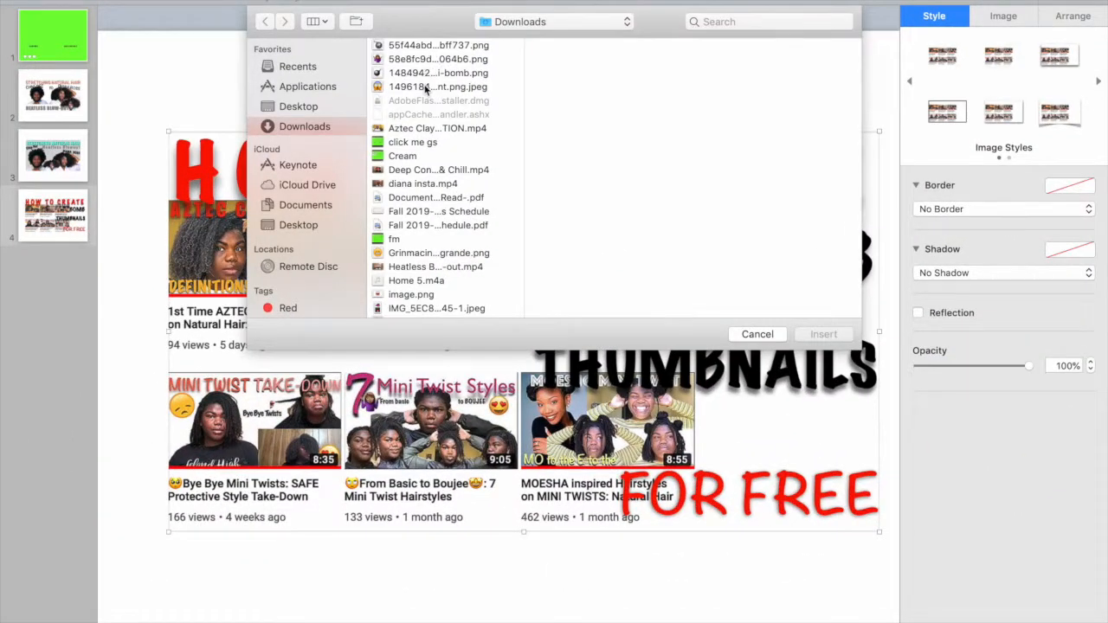
left_click(426, 74)
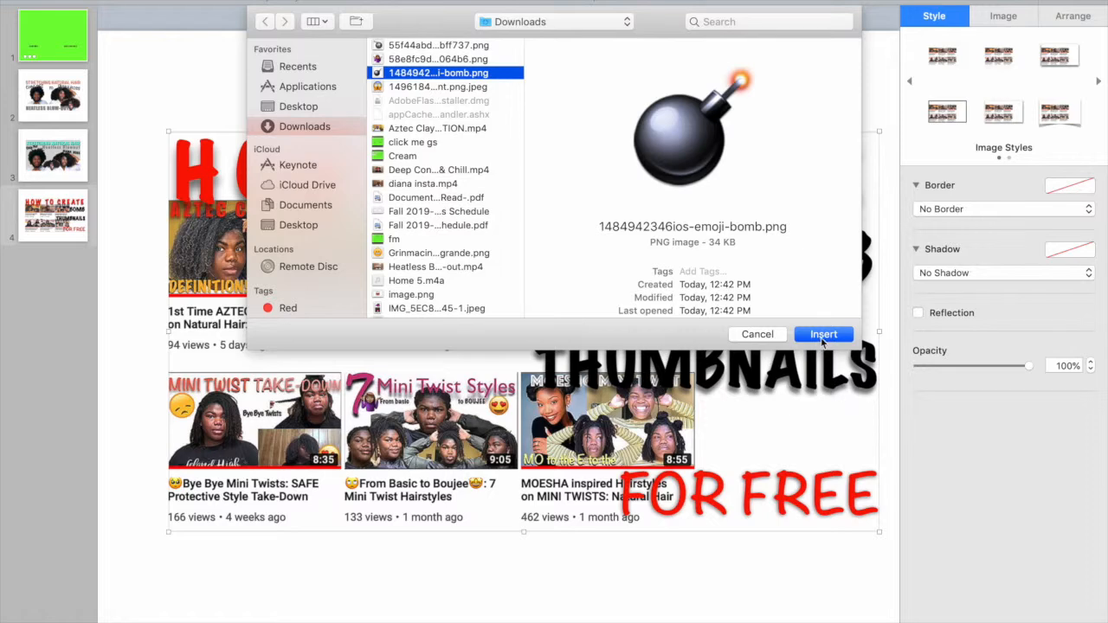
left_click(823, 335)
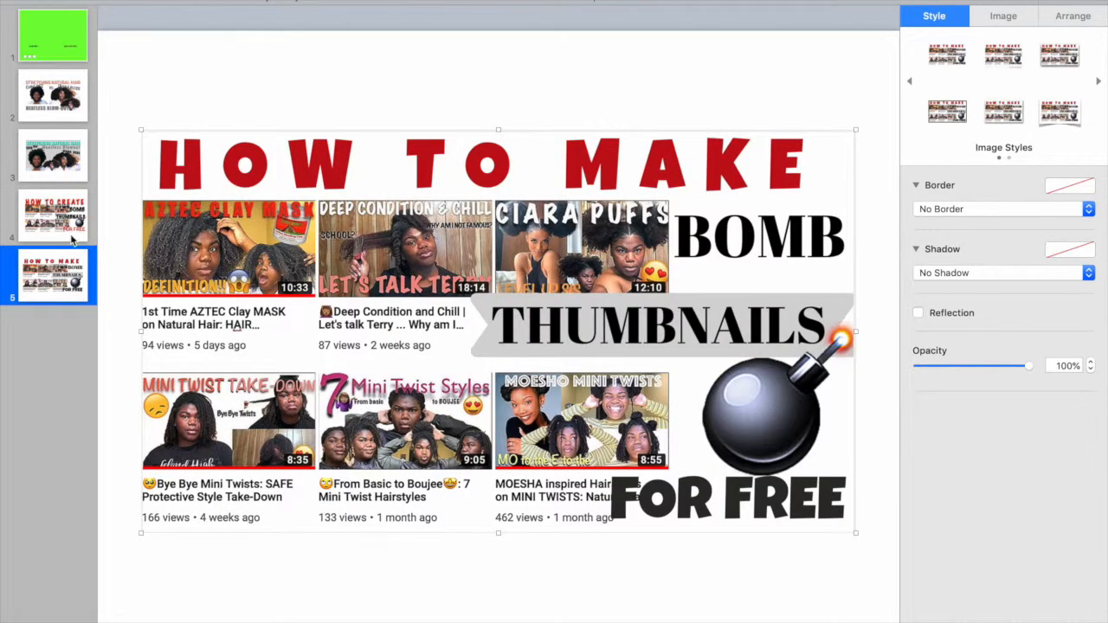
- Compare the Keynote thumbnail on slide 4 with the "HOW TO MAKE" version on slide 5
left_click(64, 229)
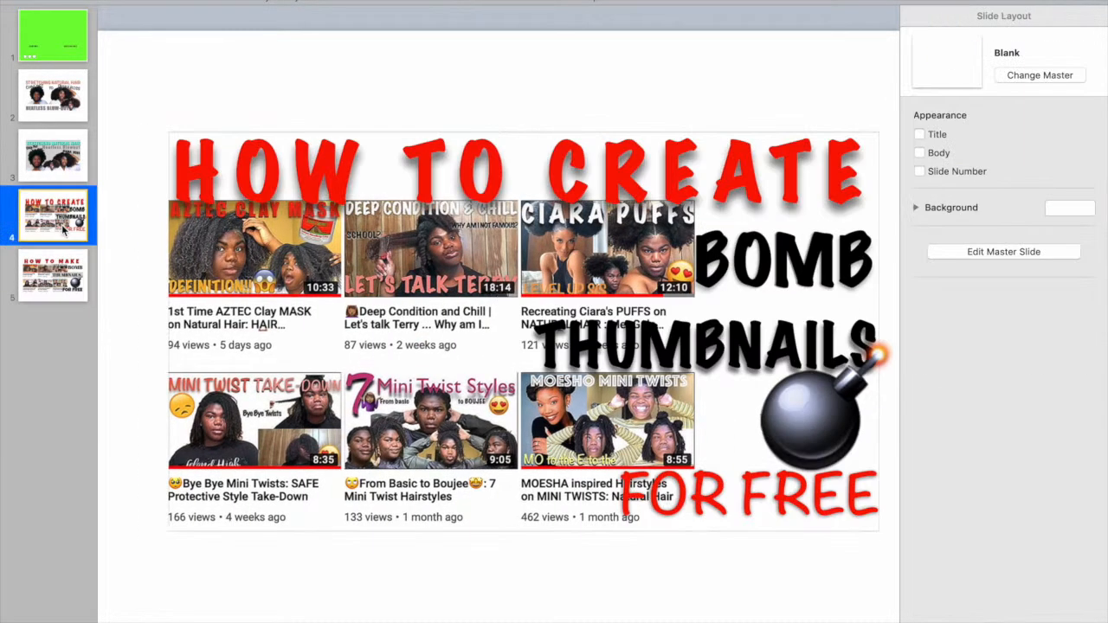
left_click(61, 270)
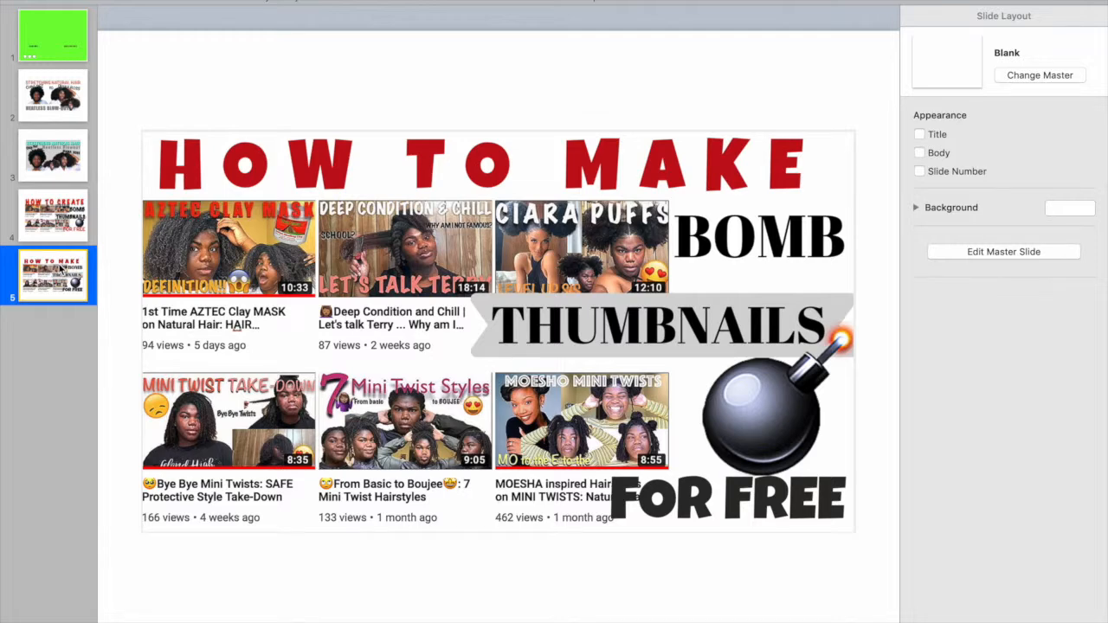
left_click(63, 241)
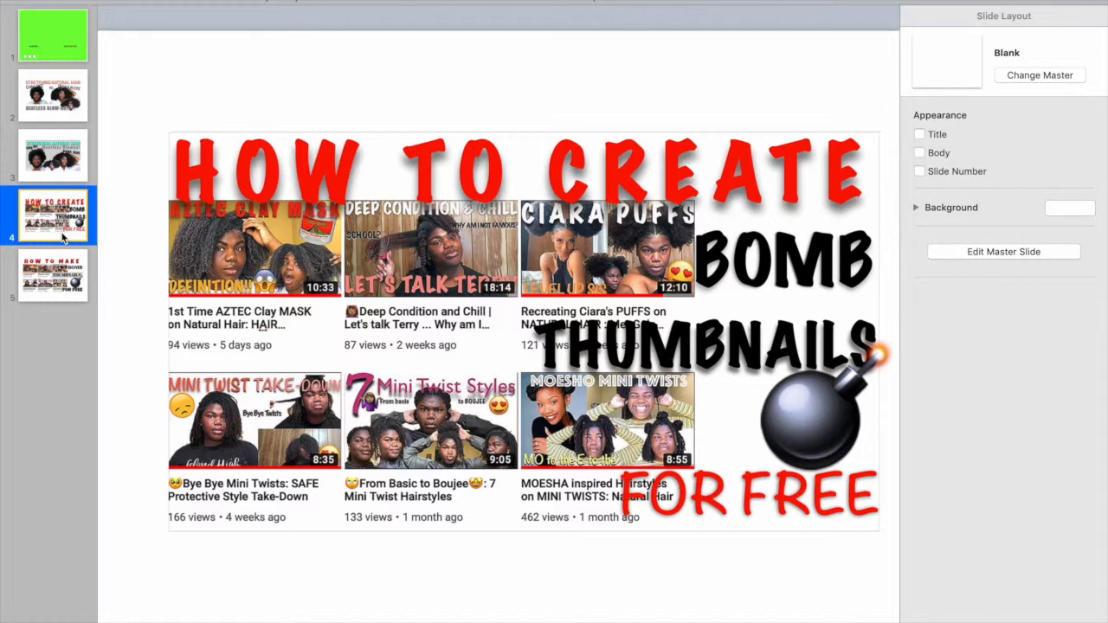
- Try the border and reflection styles on the bomb image and settle on the drop shadow style
left_click(828, 440)
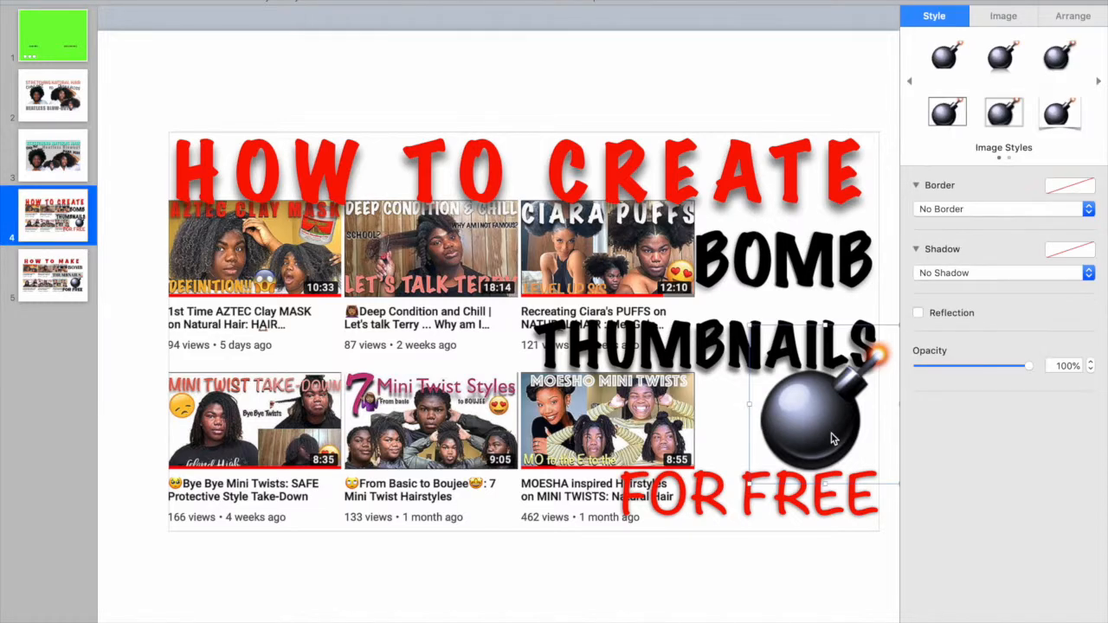
left_click(1004, 113)
left_click(947, 113)
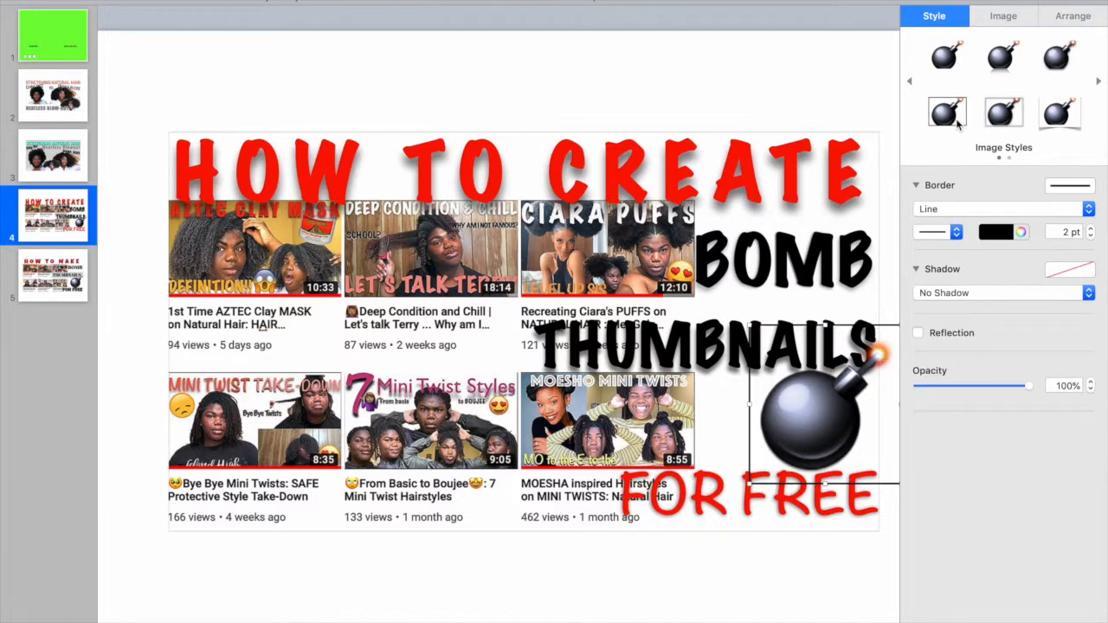
left_click(1004, 63)
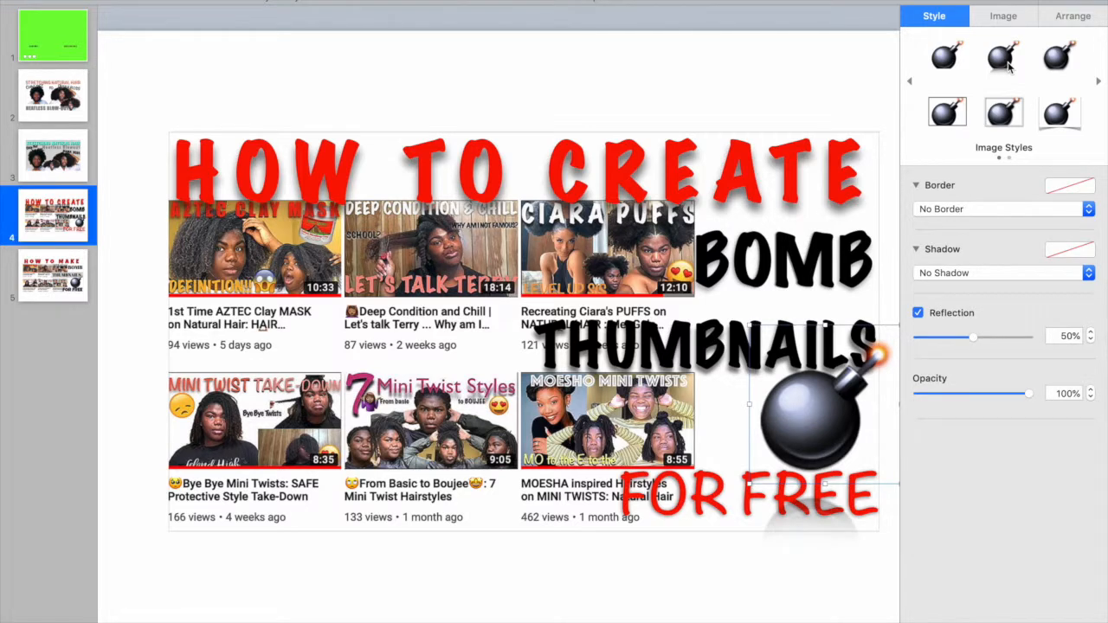
left_click(1065, 54)
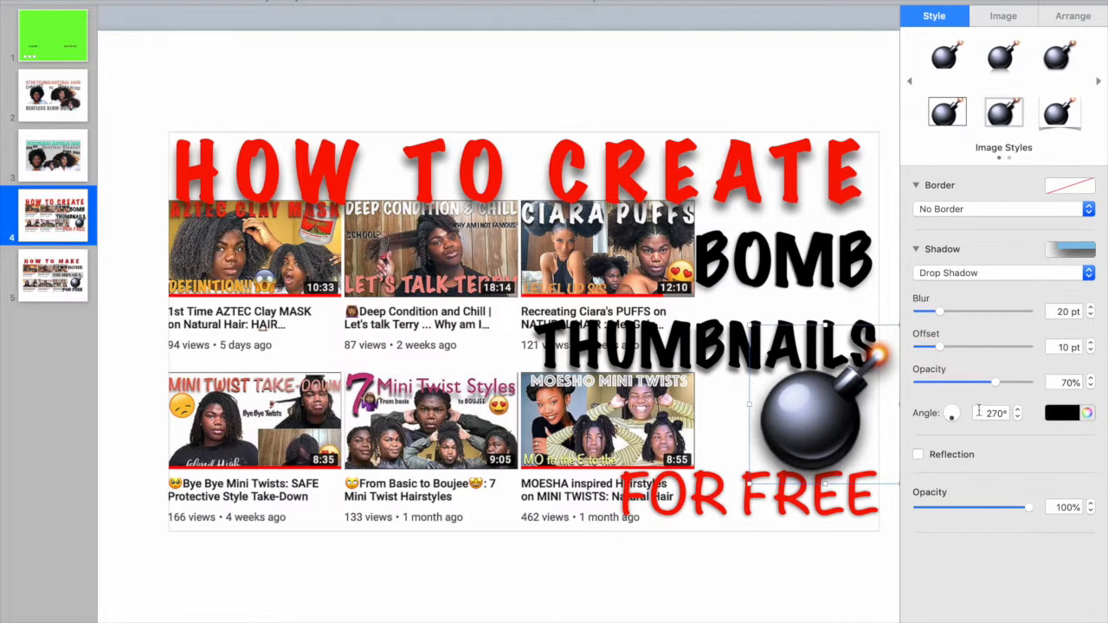
left_click(517, 584)
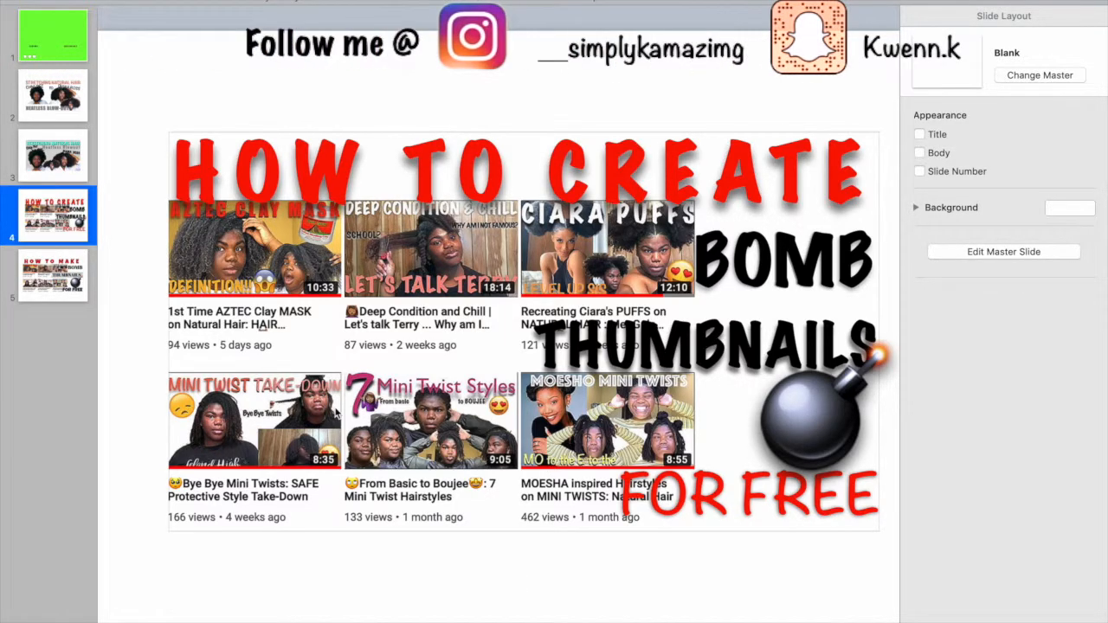
- Review the two finished thumbnails on slides 4 and 5 side by side, ending on slide 4
left_click(48, 292)
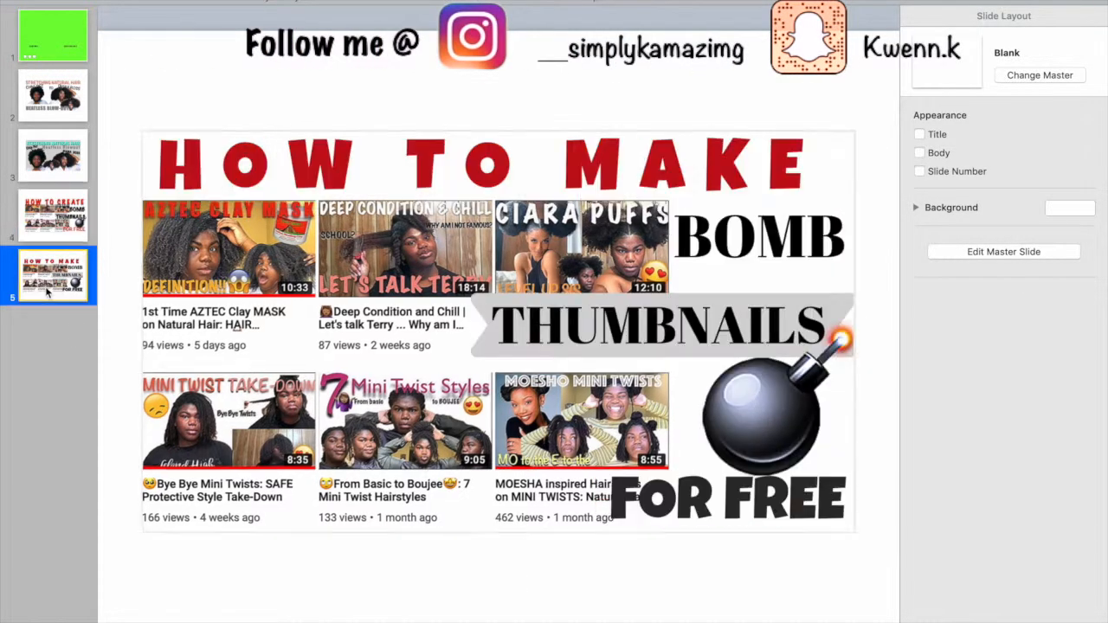
left_click(59, 227)
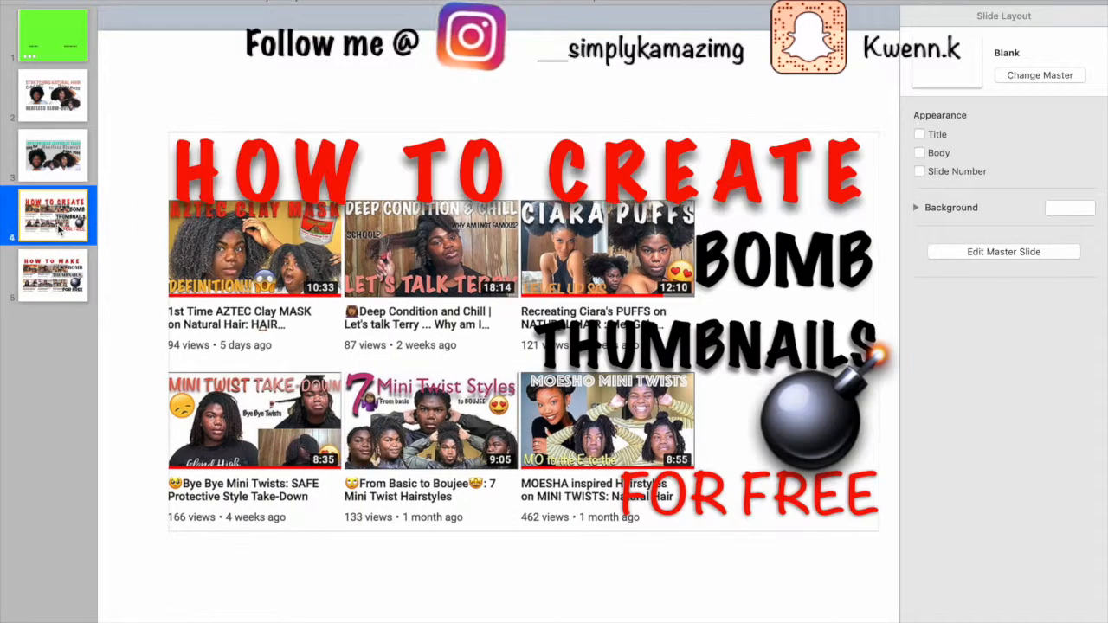
left_click(53, 279)
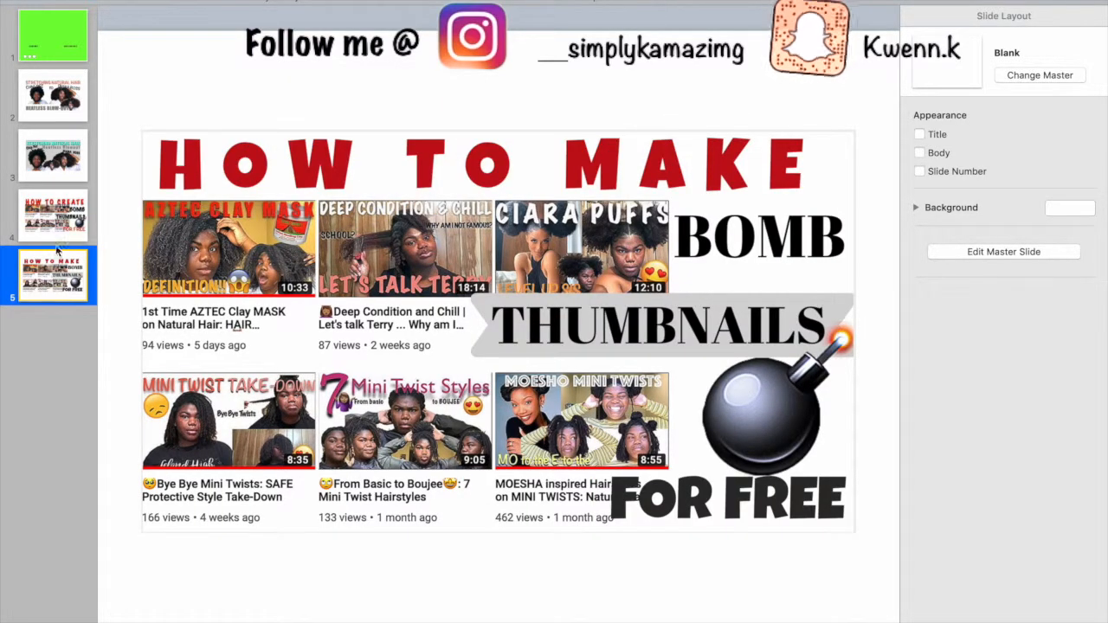
left_click(60, 223)
left_click(57, 271)
left_click(54, 222)
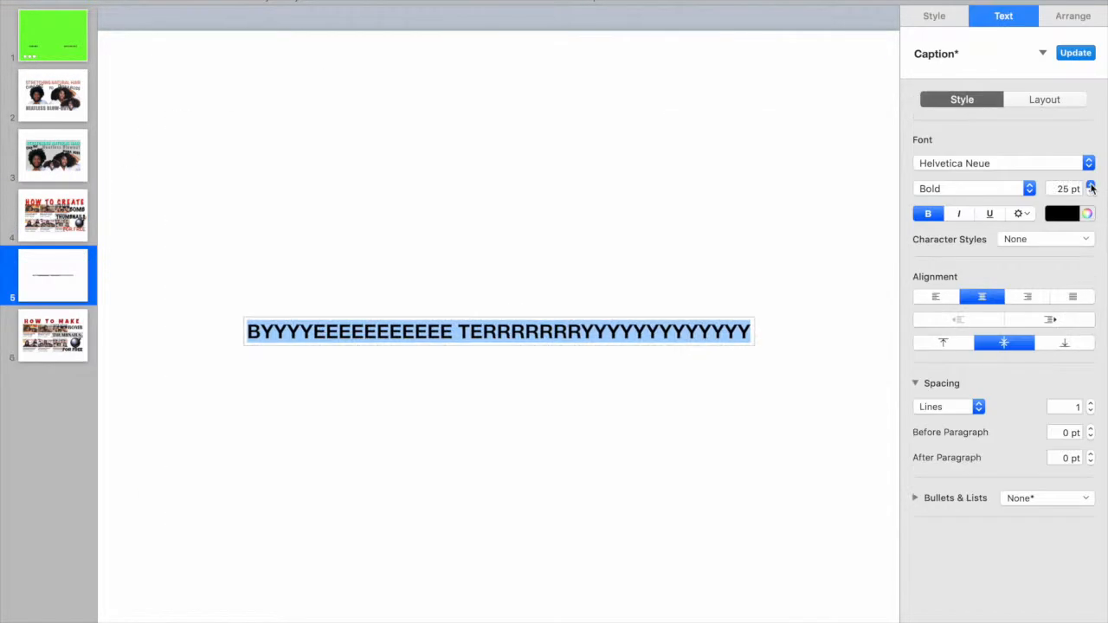
- Enlarge the selected two-line farewell text on the new slide 5 to 119 pt
left_click(1092, 186)
left_click(1092, 187)
left_click(1092, 186)
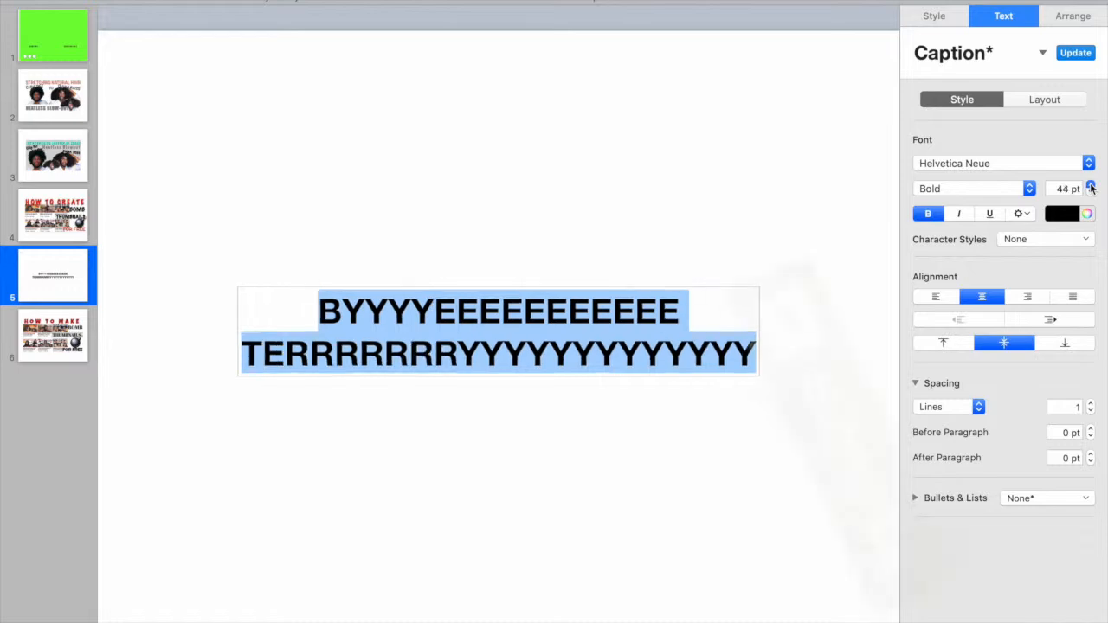
left_click(1092, 187)
left_click(1092, 186)
left_click(1092, 186)
left_click(1092, 186)
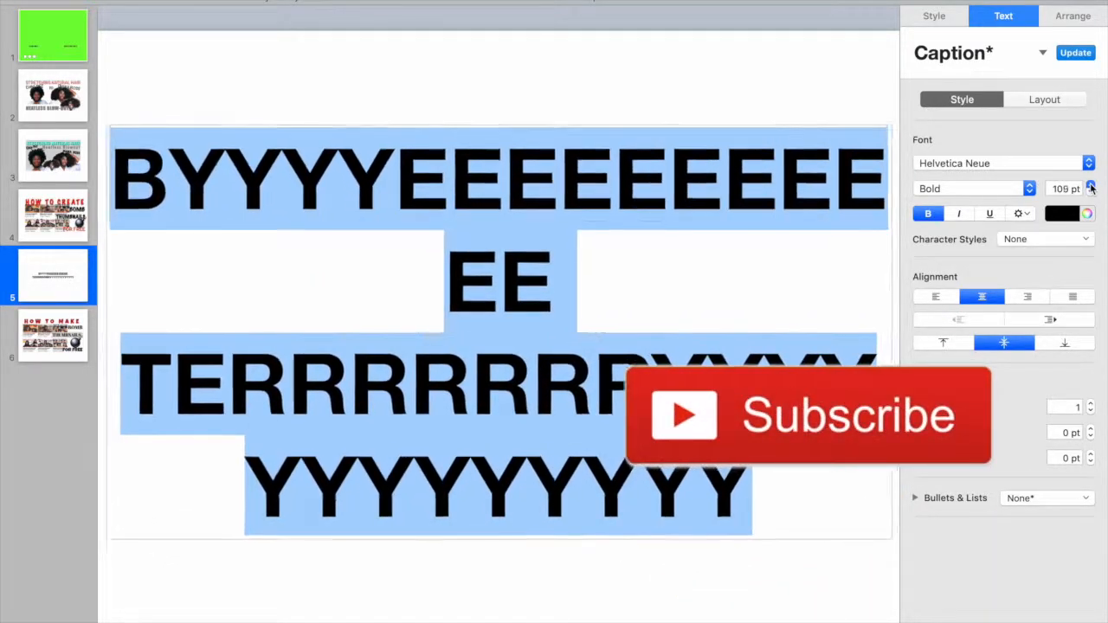
left_click(1092, 186)
left_click(1092, 186)
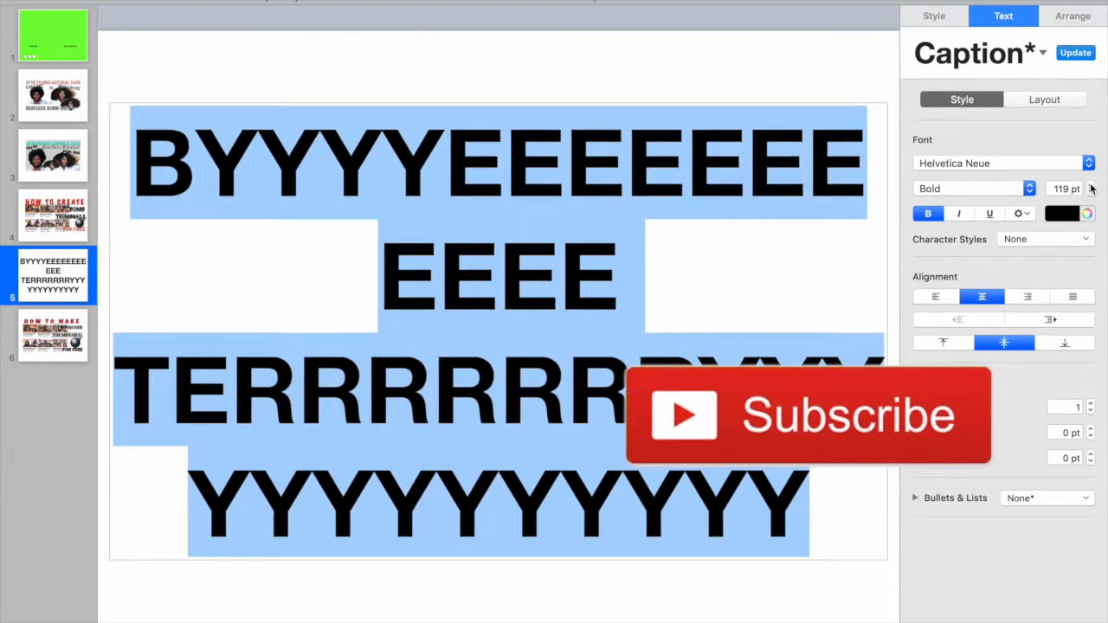
left_click(1092, 186)
left_click(1091, 186)
left_click(1092, 186)
left_click(1092, 187)
left_click(1092, 186)
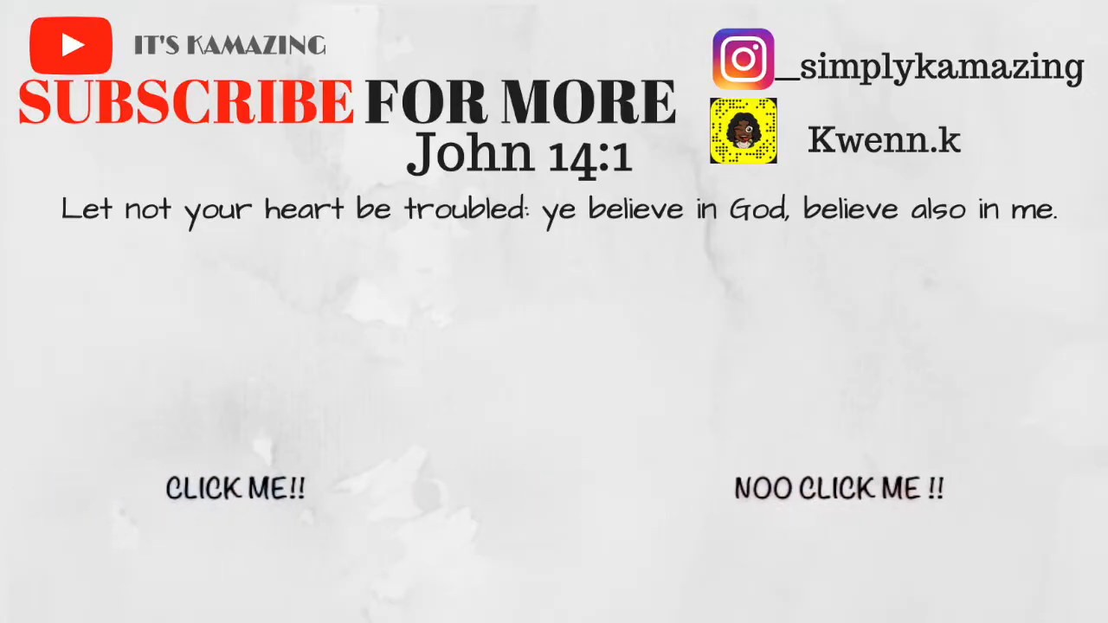